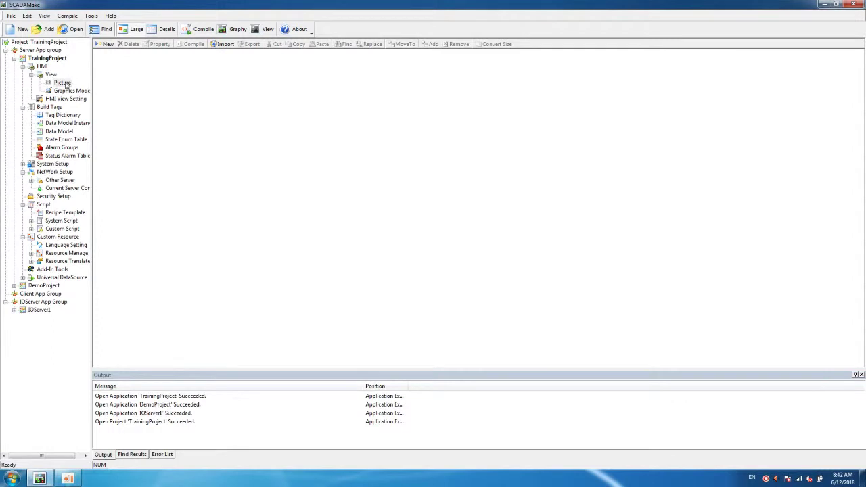
Step: Create a new picture named monitor with the default settings and open it in the picture editor
{"action": "left_click", "coordinate": [106, 44]}
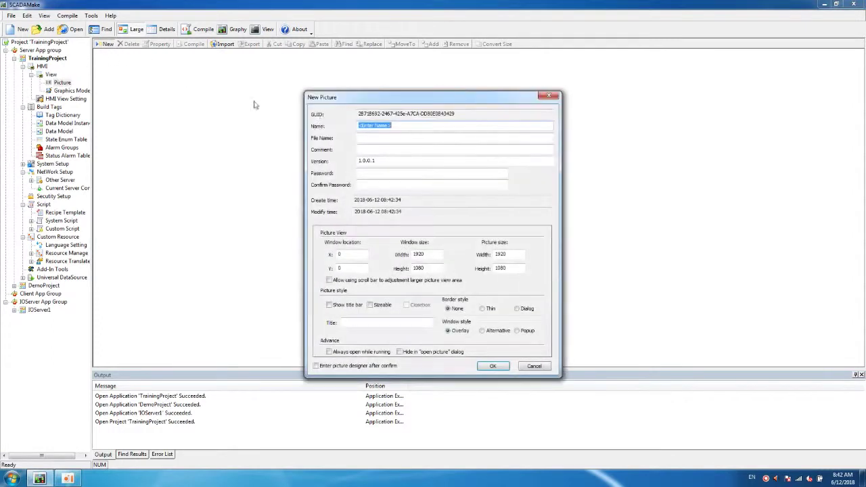
{"action": "type", "text": "monitor"}
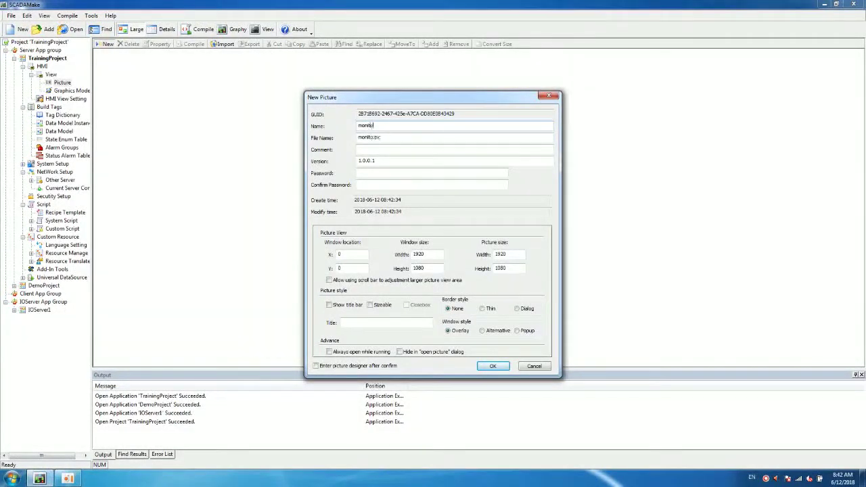
{"action": "left_click", "coordinate": [493, 365]}
{"action": "double_click", "coordinate": [113, 62]}
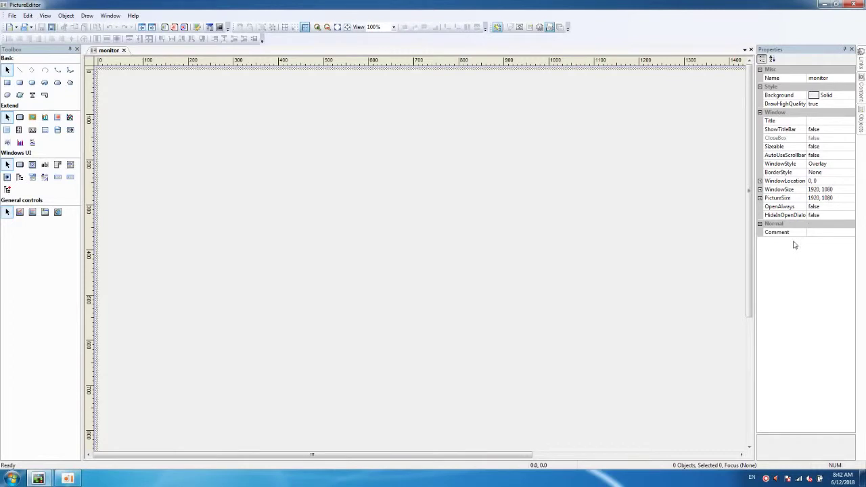
Step: Draw a rounded rectangle about 381 by 191 near the picture's upper-left corner and set its outline width to 4 pt
{"action": "left_click", "coordinate": [20, 82]}
{"action": "left_click_drag", "start_coordinate": [113, 82], "coordinate": [287, 169]}
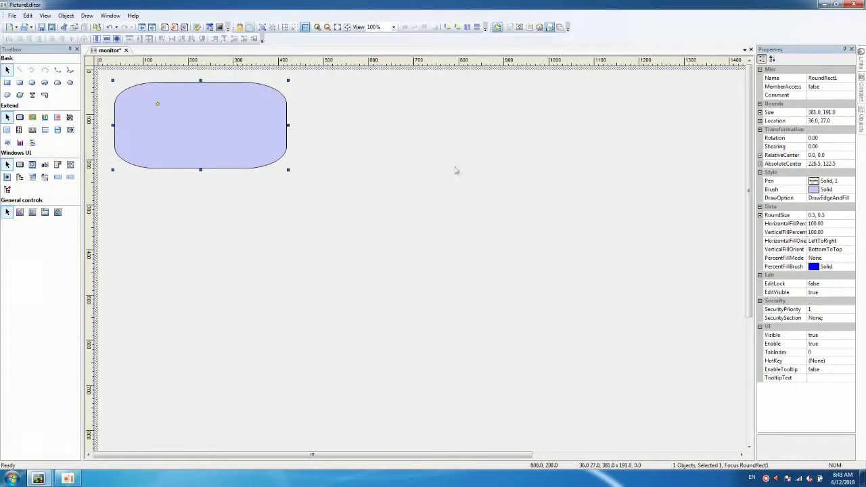
{"action": "left_click", "coordinate": [827, 181]}
{"action": "left_click", "coordinate": [844, 183]}
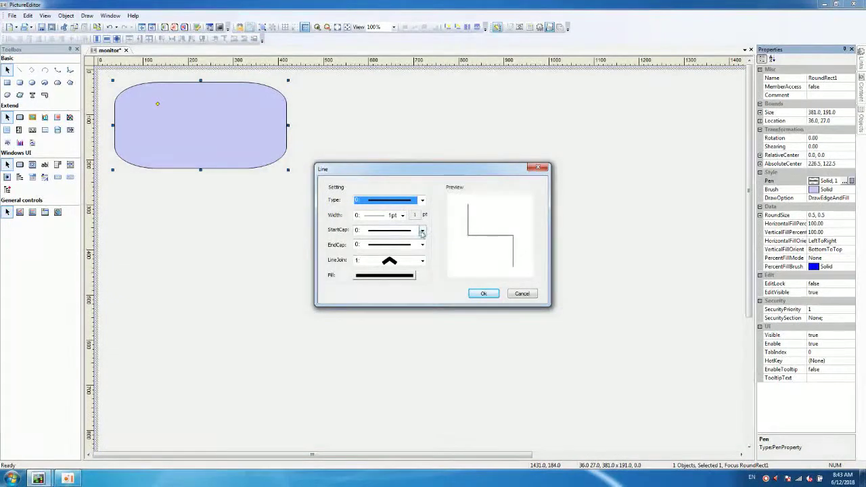
{"action": "left_click", "coordinate": [402, 215]}
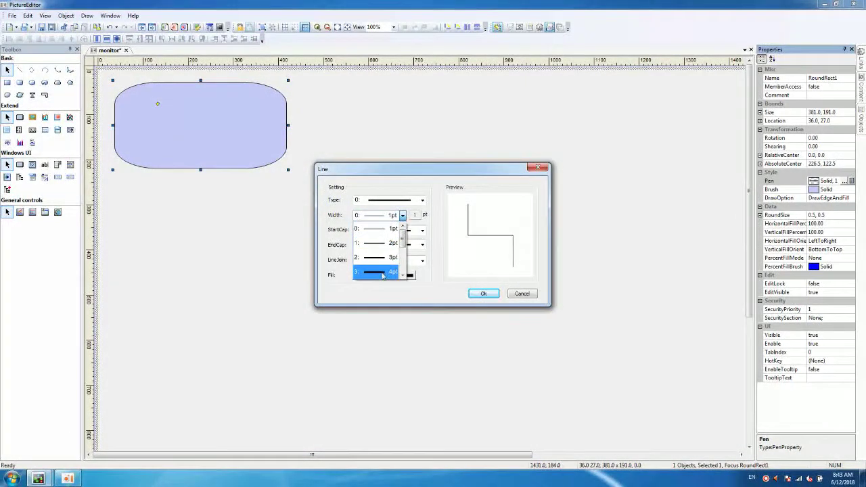
{"action": "left_click", "coordinate": [387, 271]}
{"action": "left_click", "coordinate": [483, 295]}
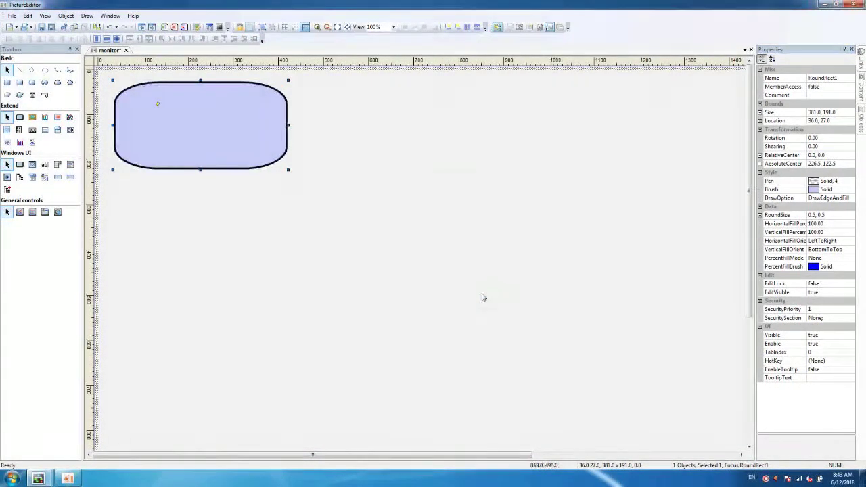
Step: Fill the rounded rectangle with a linear gradient from black to white
{"action": "left_click", "coordinate": [836, 190]}
{"action": "left_click", "coordinate": [844, 190]}
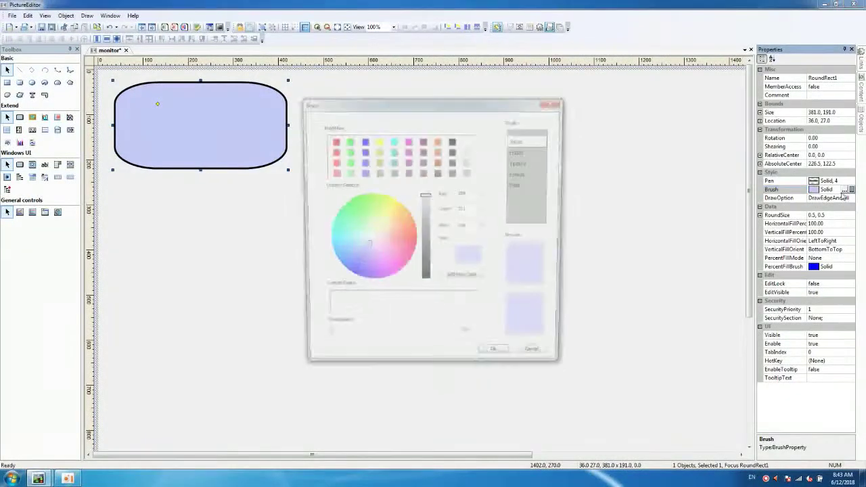
{"action": "left_click", "coordinate": [521, 176]}
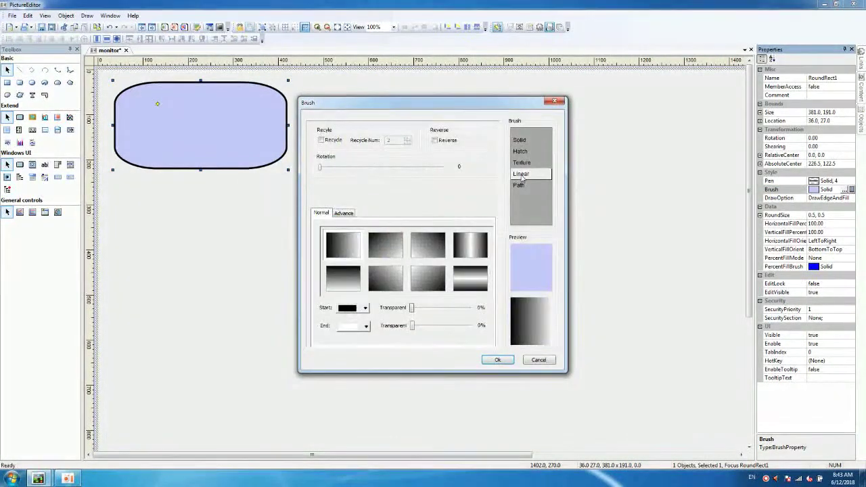
{"action": "left_click", "coordinate": [365, 308]}
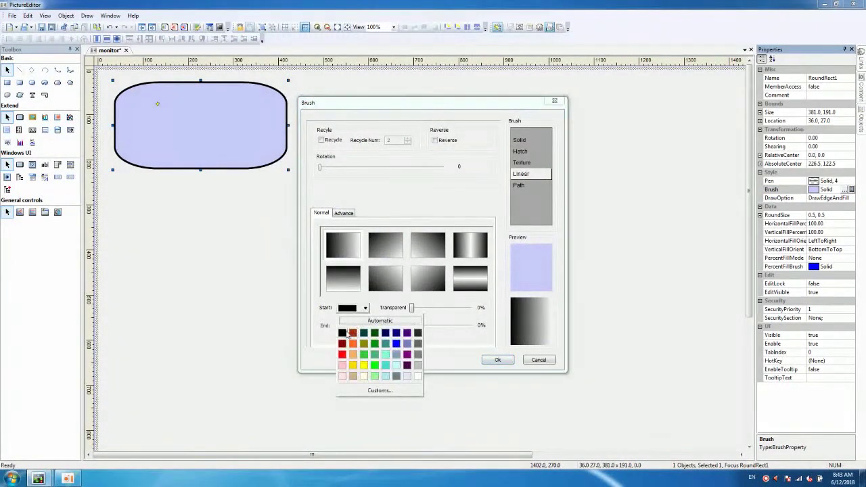
{"action": "left_click", "coordinate": [366, 309]}
{"action": "left_click", "coordinate": [365, 326]}
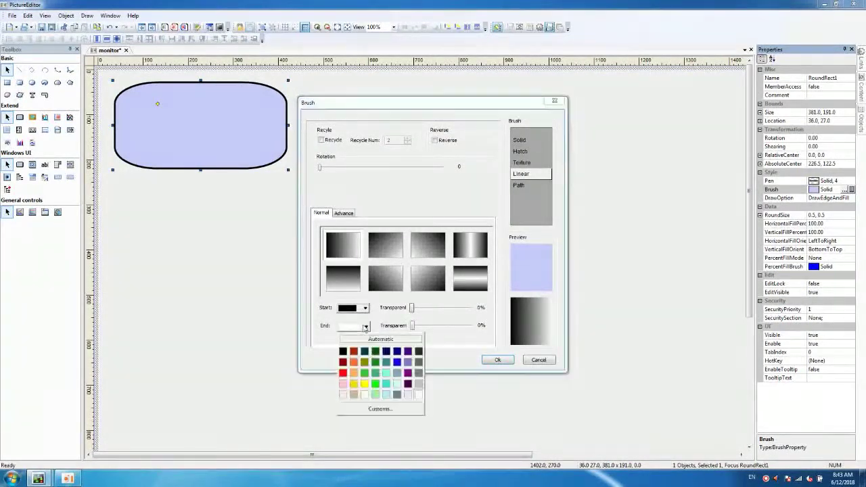
{"action": "left_click", "coordinate": [417, 395]}
{"action": "left_click", "coordinate": [498, 360]}
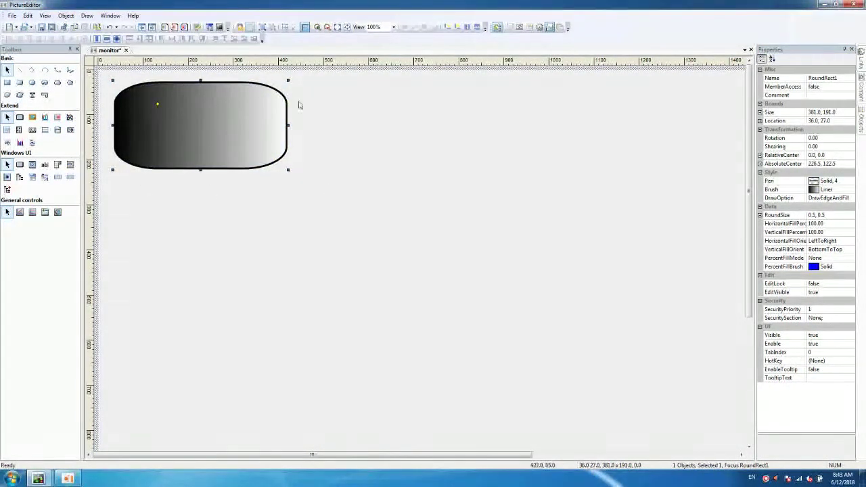
Step: Place a text object to the right of the rounded rectangle and set its text brush to solid bright green
{"action": "left_click", "coordinate": [32, 95]}
{"action": "left_click_drag", "start_coordinate": [370, 111], "coordinate": [433, 130]}
{"action": "left_click", "coordinate": [472, 143]}
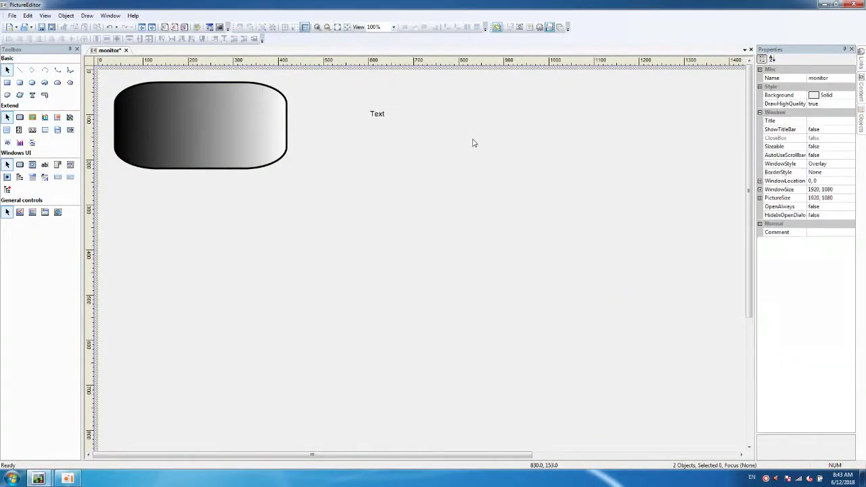
{"action": "left_click", "coordinate": [378, 118]}
{"action": "left_click", "coordinate": [835, 181]}
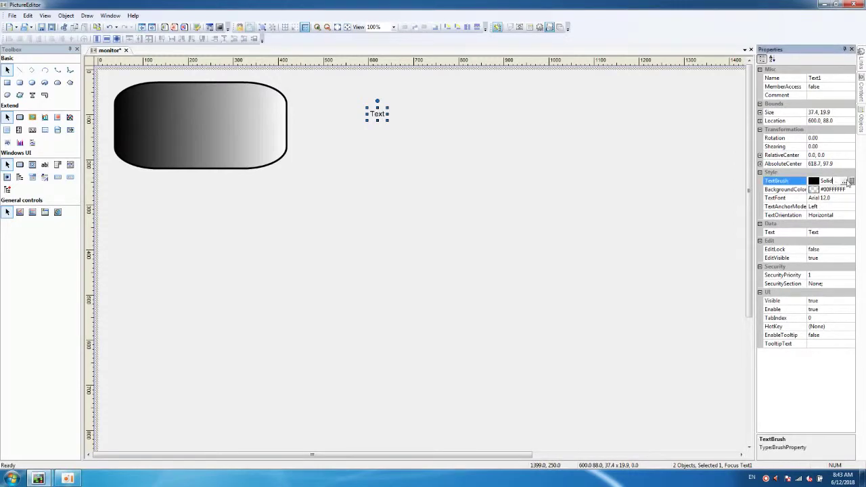
{"action": "left_click", "coordinate": [850, 182]}
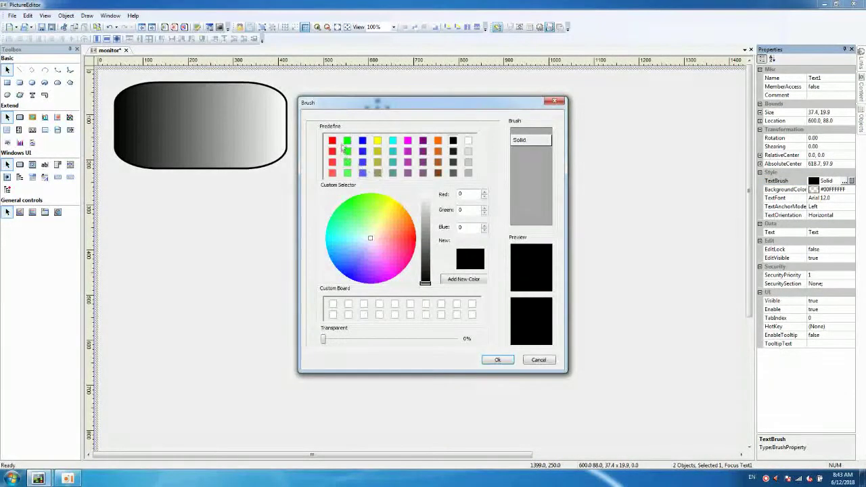
{"action": "left_click", "coordinate": [347, 140]}
{"action": "left_click", "coordinate": [499, 360]}
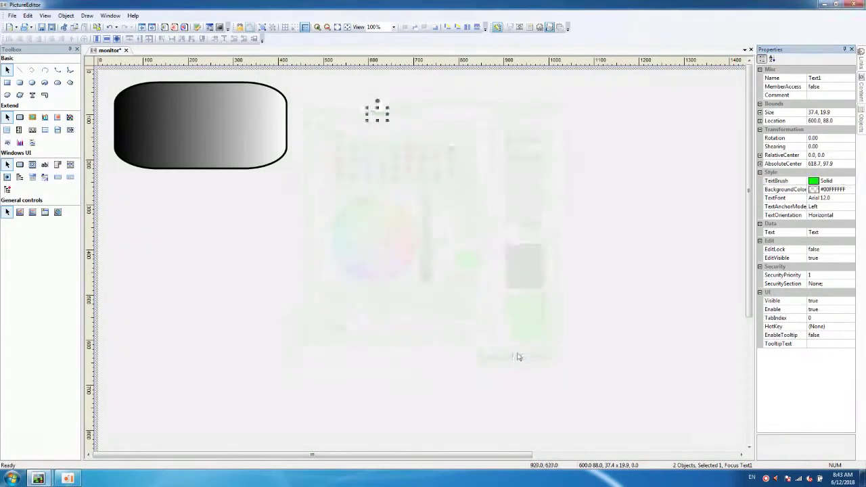
Step: Set the text object's font size to 18 and change its content to ##
{"action": "left_click", "coordinate": [843, 198]}
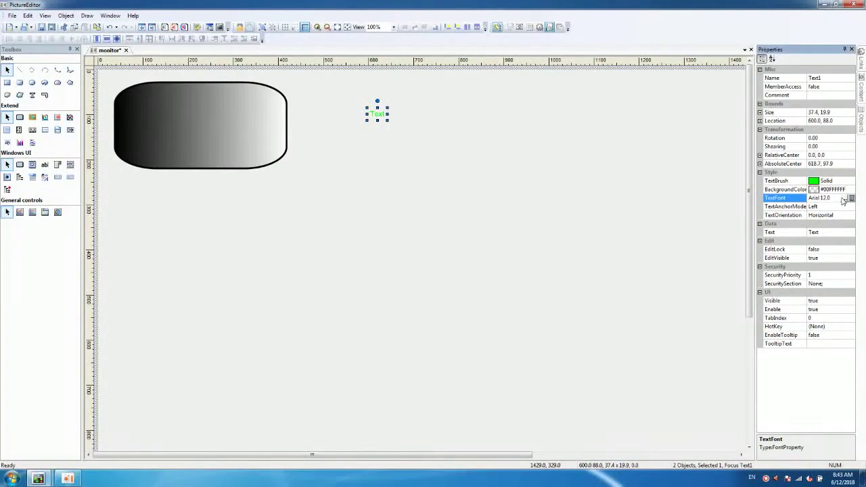
{"action": "left_click", "coordinate": [844, 198]}
{"action": "left_click", "coordinate": [469, 194]}
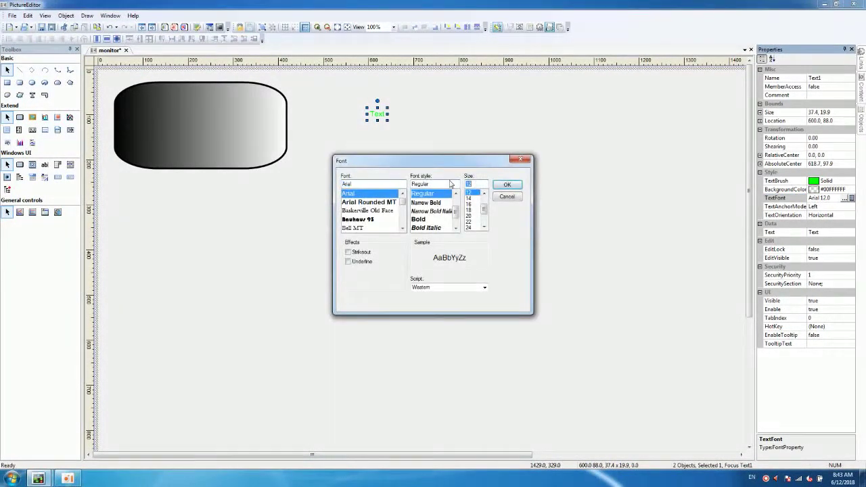
{"action": "type", "text": "18"}
{"action": "key", "text": "Return"}
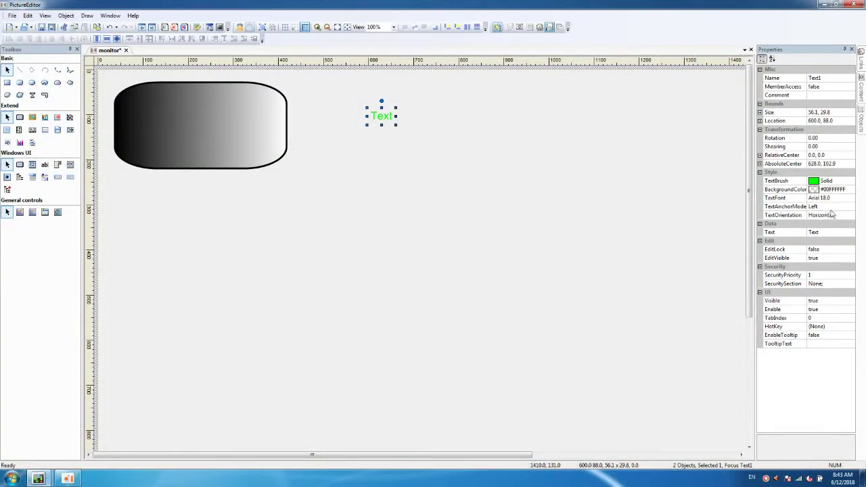
{"action": "left_click", "coordinate": [822, 232]}
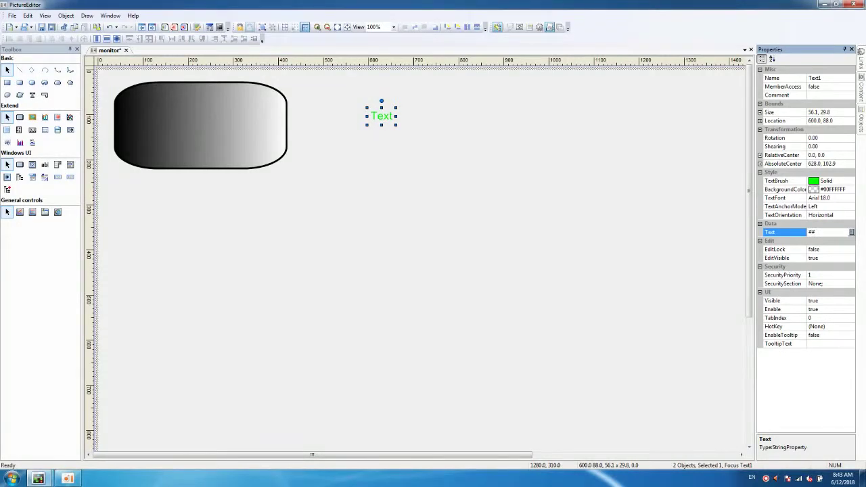
{"action": "left_click", "coordinate": [507, 172]}
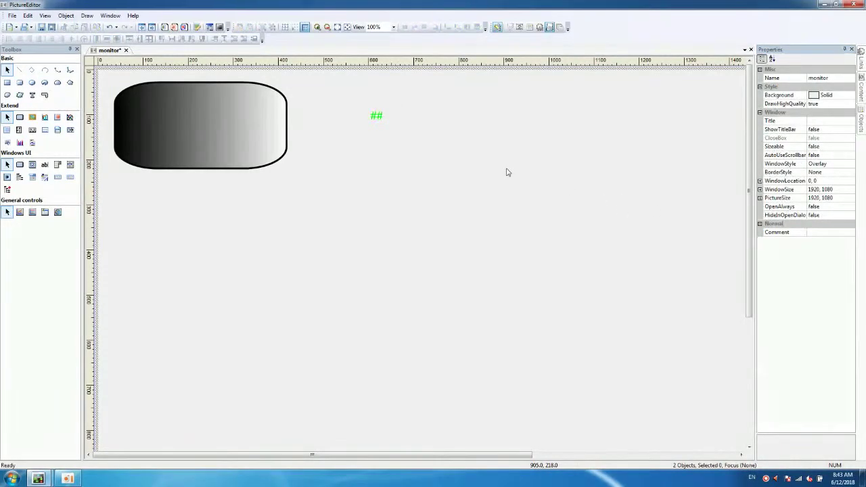
Step: Add an AnalogOutput value output animation to the ## text
{"action": "double_click", "coordinate": [377, 119]}
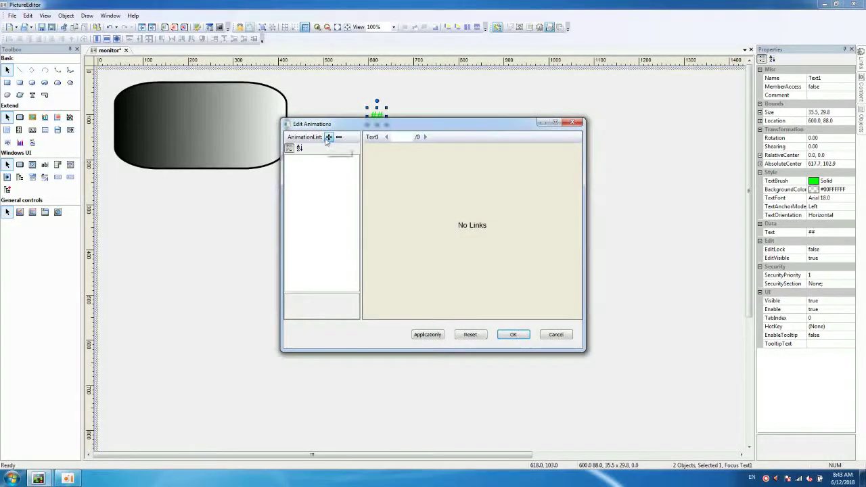
{"action": "left_click", "coordinate": [328, 138]}
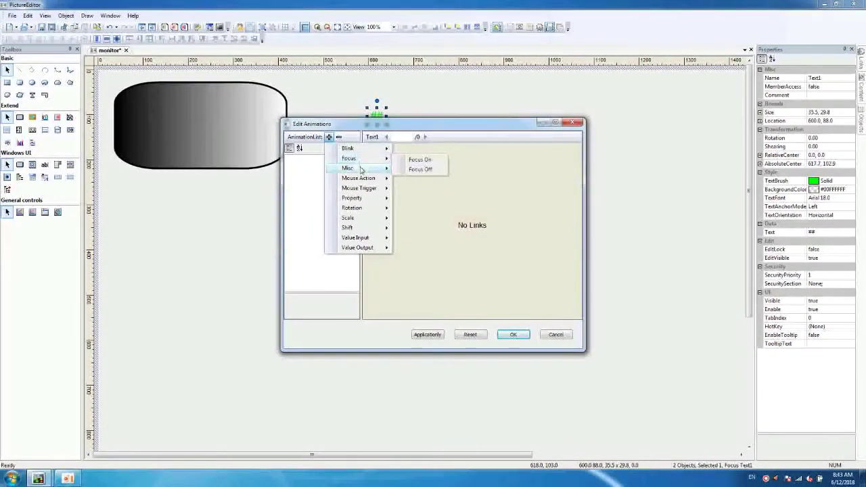
{"action": "mouse_move", "coordinate": [368, 249]}
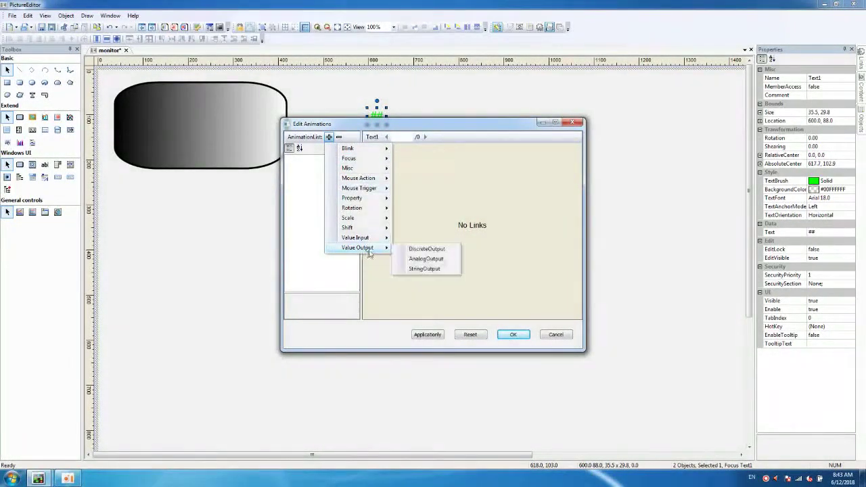
{"action": "left_click", "coordinate": [414, 259]}
Step: Replace the animation's expression with the local tag liquid_level and apply the animation to the ## text
{"action": "double_click", "coordinate": [459, 165]}
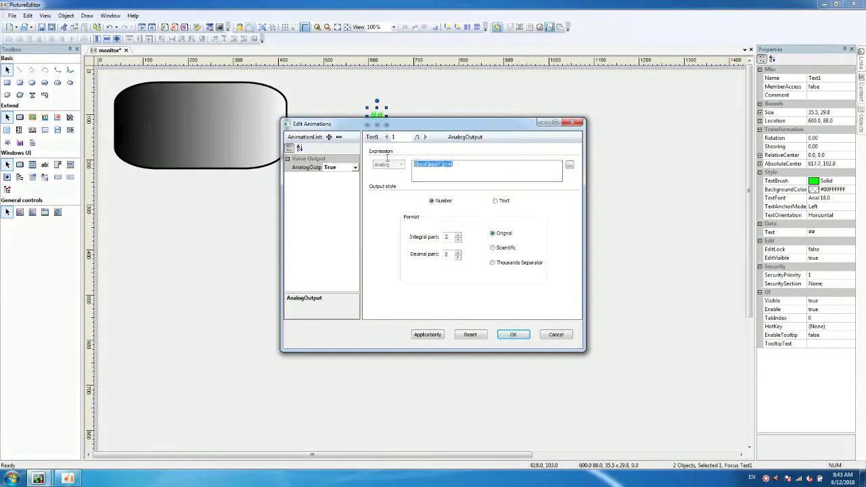
{"action": "key", "text": "BackSpace"}
{"action": "left_click", "coordinate": [570, 165]}
{"action": "left_click", "coordinate": [312, 148]}
{"action": "left_click", "coordinate": [460, 248]}
{"action": "scroll", "coordinate": [460, 254], "scroll_direction": "down", "scroll_amount": 2}
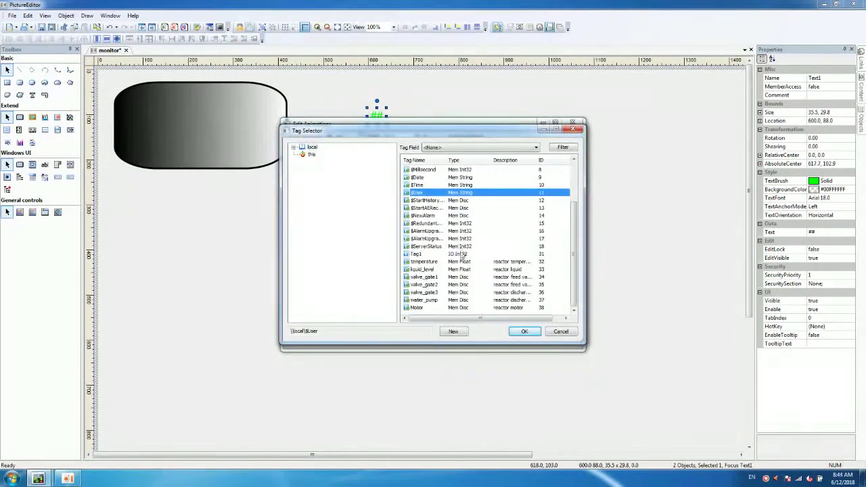
{"action": "double_click", "coordinate": [428, 269]}
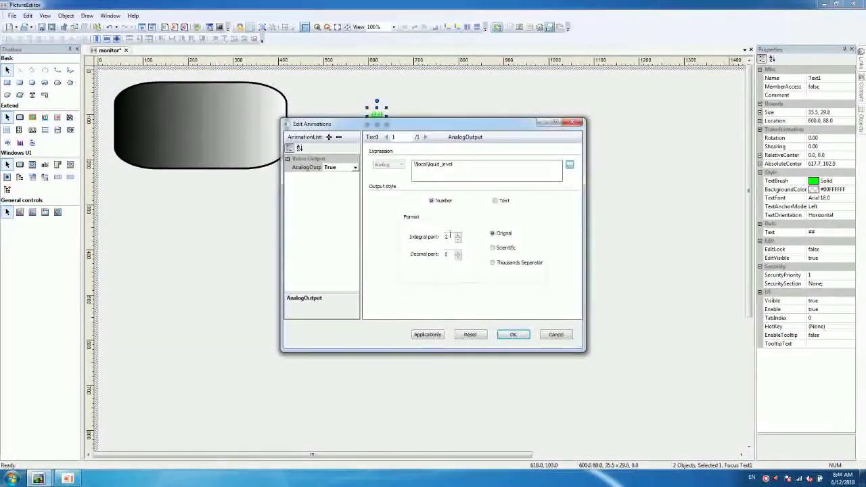
{"action": "left_click", "coordinate": [513, 334]}
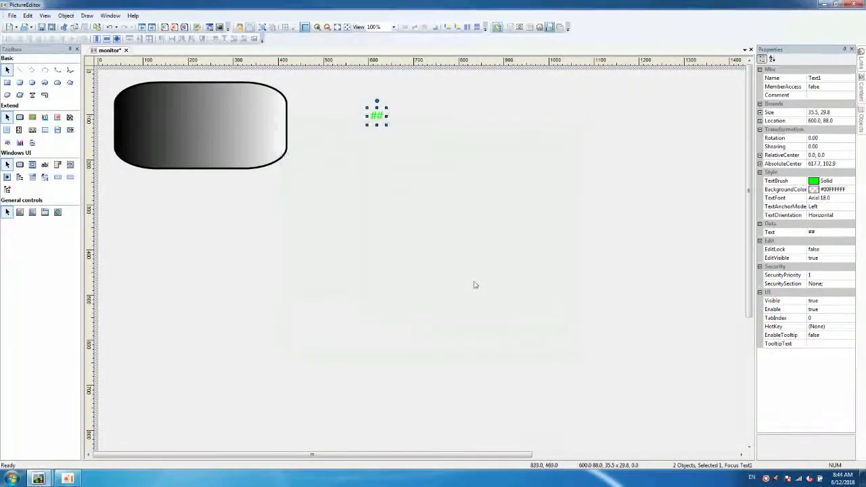
{"action": "left_click", "coordinate": [469, 202]}
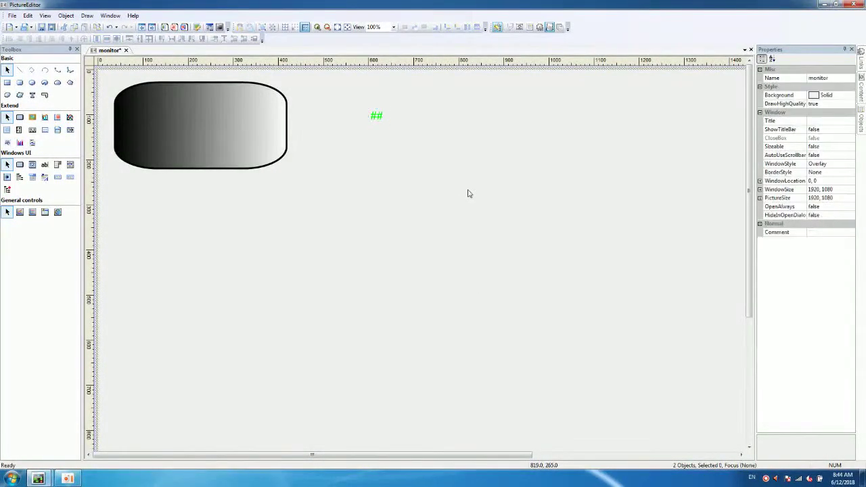
Step: Draw an L-shaped pipe about 380 by 280 to the right of the ## text, running rightward and then down
{"action": "left_click", "coordinate": [45, 95]}
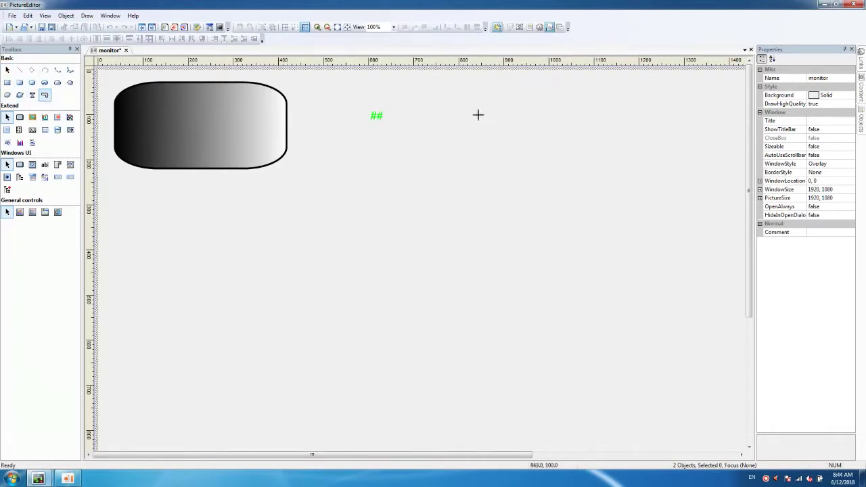
{"action": "left_click_drag", "start_coordinate": [478, 102], "coordinate": [647, 99]}
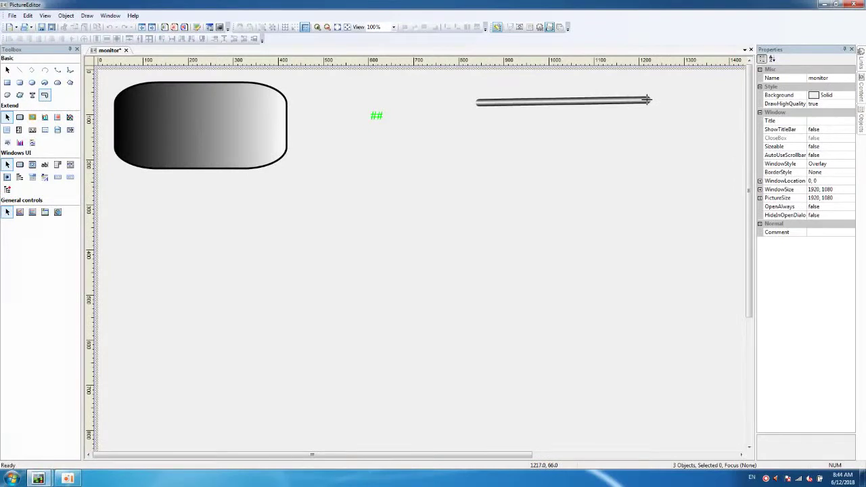
{"action": "left_click", "coordinate": [647, 100]}
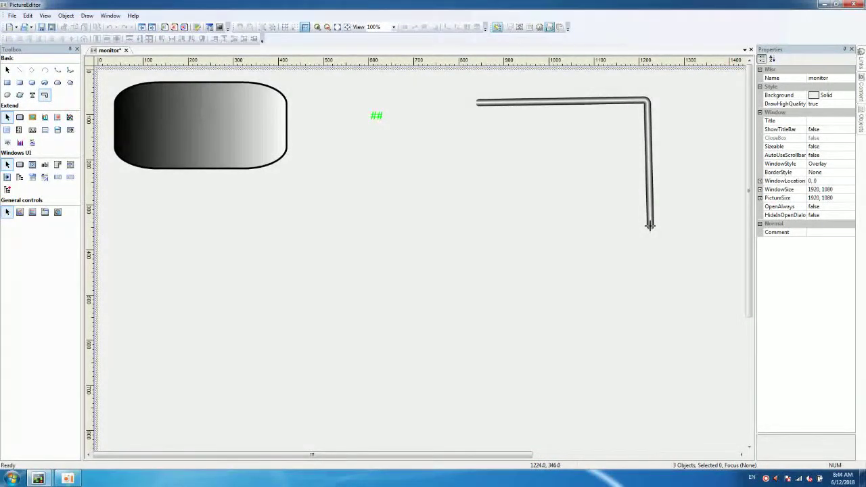
{"action": "double_click", "coordinate": [650, 226]}
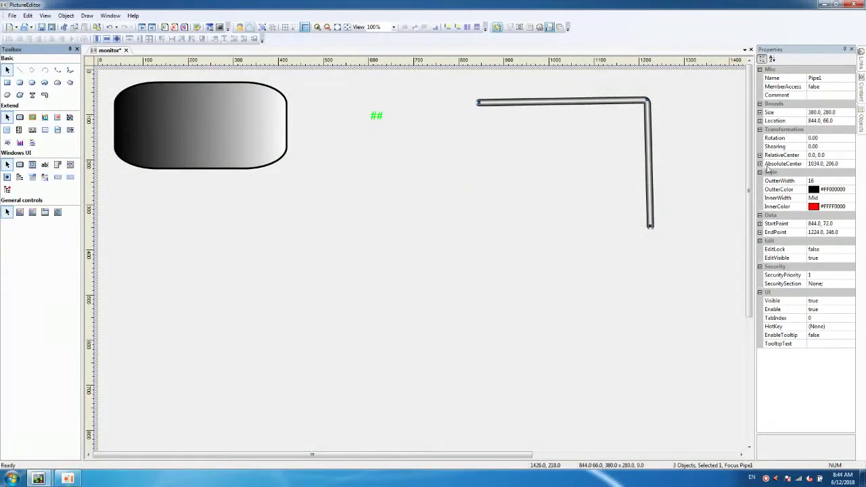
Step: Check the pipe's outer colour and inner colour settings in the colour selector
{"action": "left_click", "coordinate": [842, 192]}
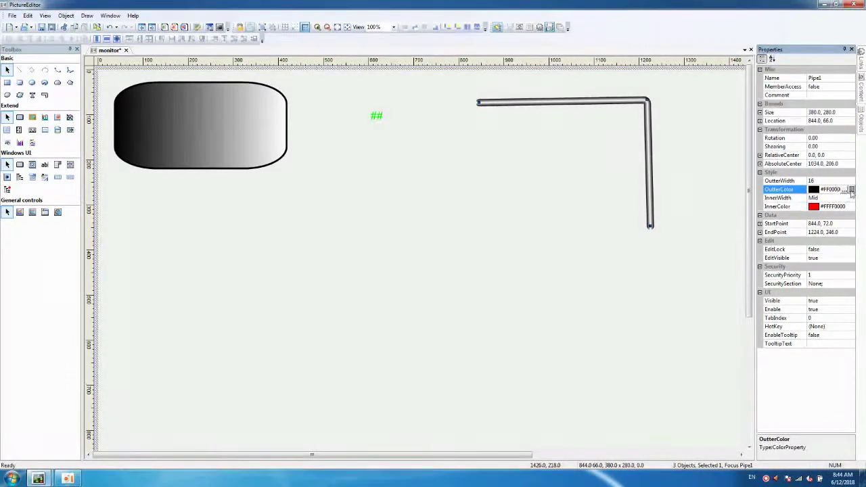
{"action": "left_click", "coordinate": [852, 189]}
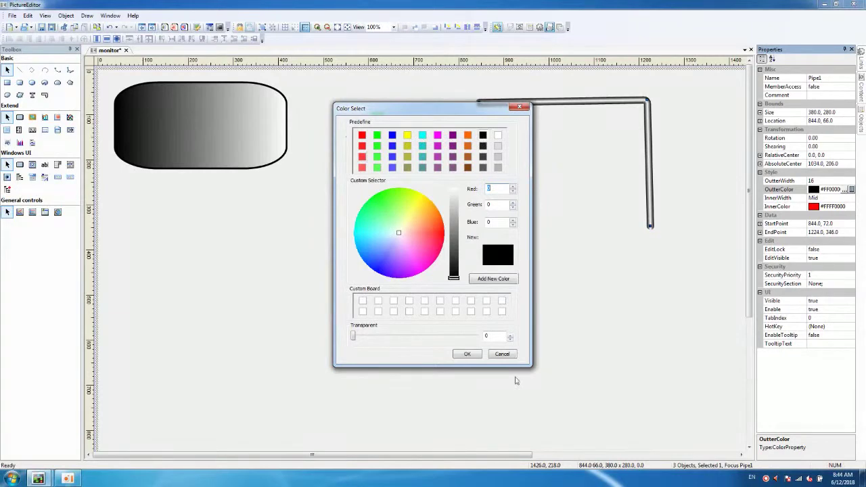
{"action": "left_click", "coordinate": [467, 354]}
{"action": "left_click", "coordinate": [826, 207]}
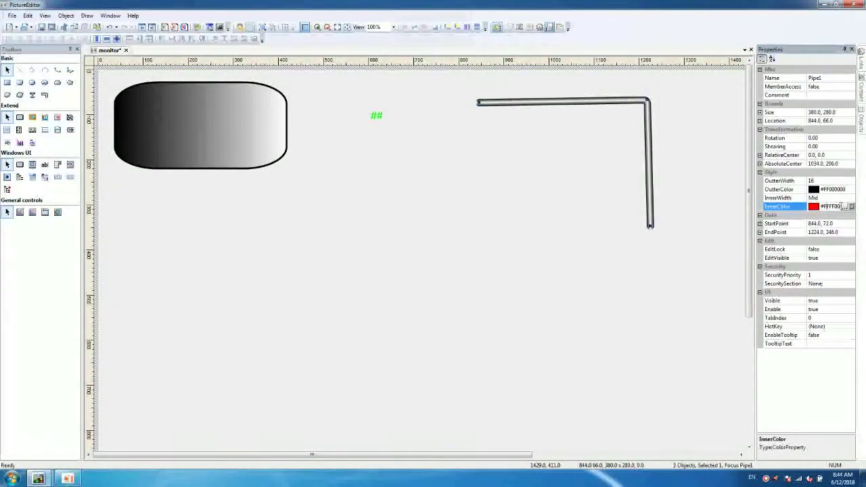
{"action": "left_click", "coordinate": [851, 207]}
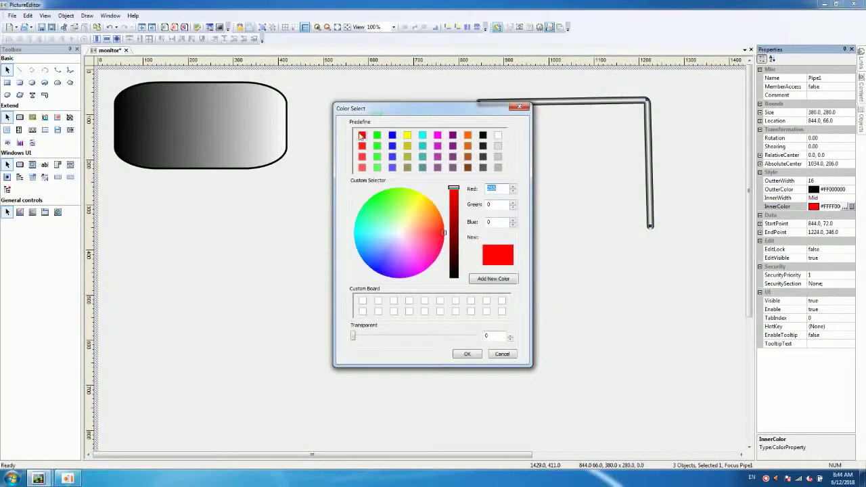
{"action": "left_click", "coordinate": [467, 355]}
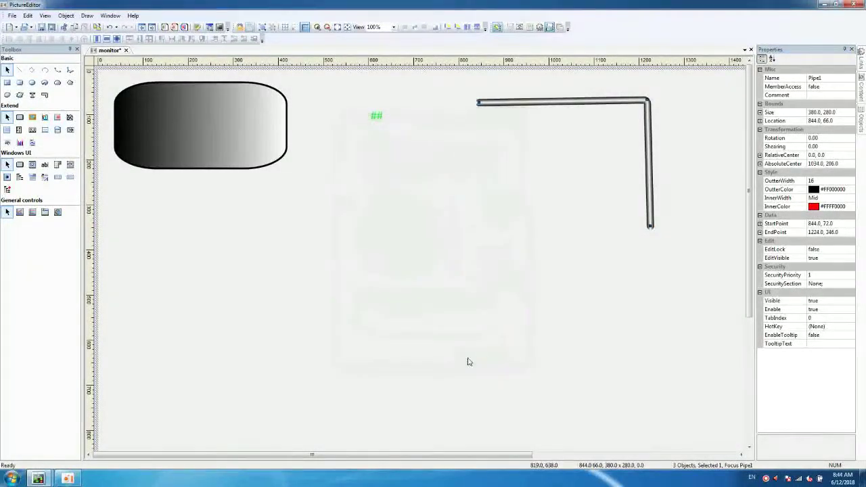
Step: Straighten the pipe's descending run to vertical by moving its end point, and add a PipeFlow animation to the pipe
{"action": "left_click_drag", "start_coordinate": [651, 230], "coordinate": [649, 231]}
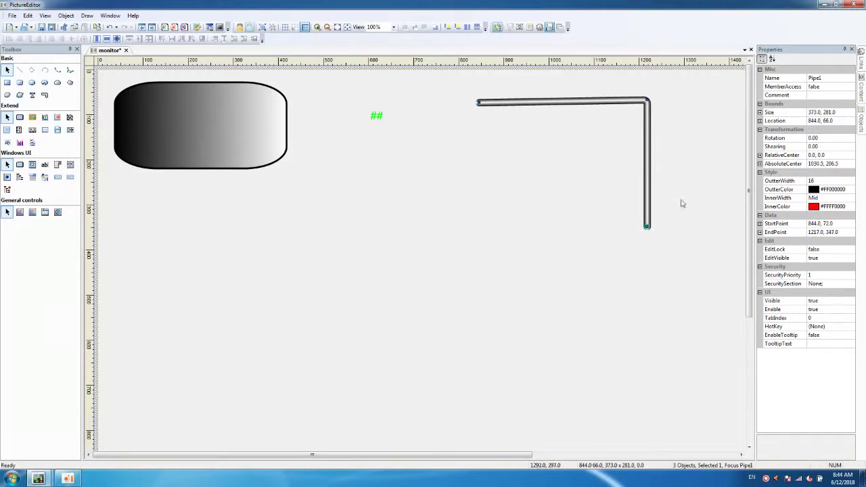
{"action": "double_click", "coordinate": [648, 118]}
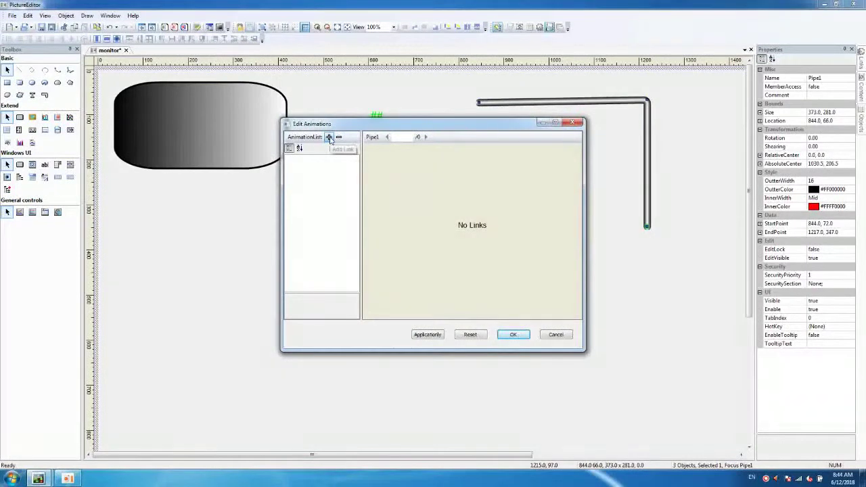
{"action": "left_click", "coordinate": [330, 138]}
{"action": "mouse_move", "coordinate": [350, 168]}
{"action": "left_click", "coordinate": [420, 170]}
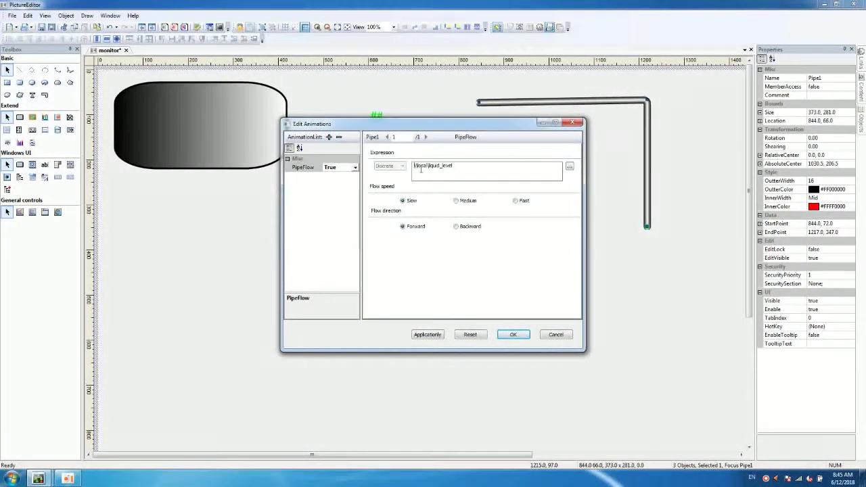
Step: Replace the PipeFlow expression with the local tag water_pump and apply the animation to the pipe
{"action": "key", "text": "BackSpace"}
{"action": "left_click", "coordinate": [570, 169]}
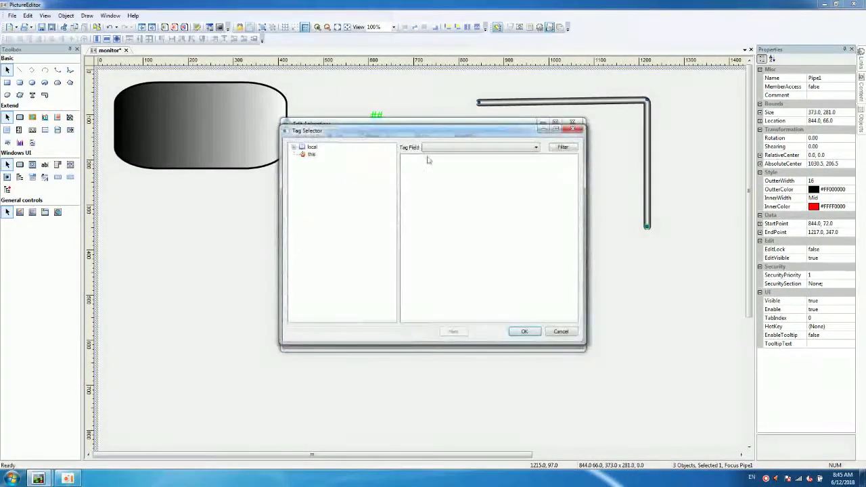
{"action": "left_click", "coordinate": [312, 147]}
{"action": "left_click", "coordinate": [457, 232]}
{"action": "scroll", "coordinate": [459, 234], "scroll_direction": "down", "scroll_amount": 3}
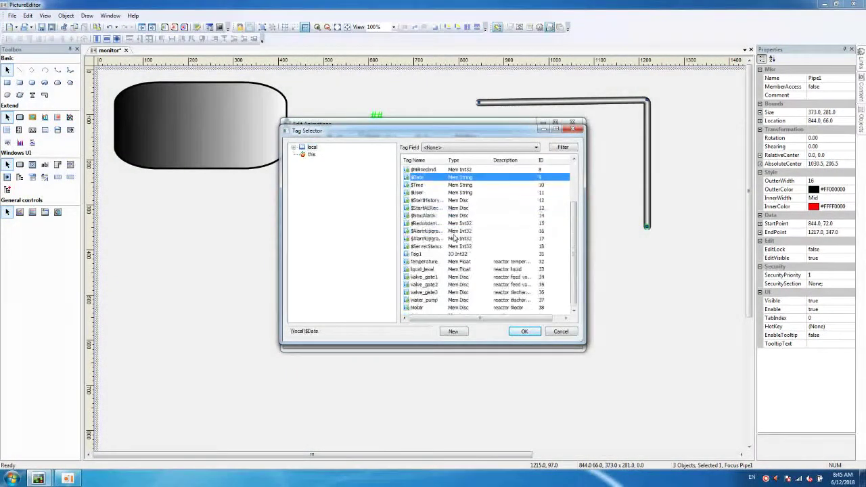
{"action": "left_click", "coordinate": [426, 301]}
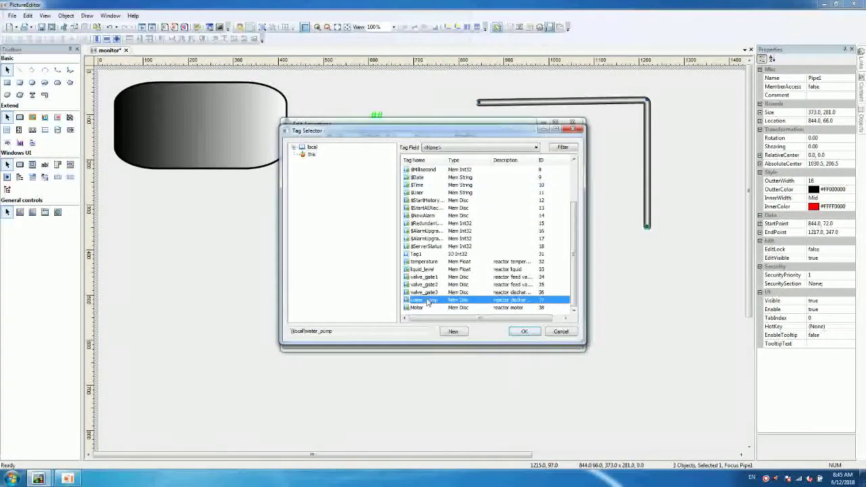
{"action": "left_click", "coordinate": [524, 332]}
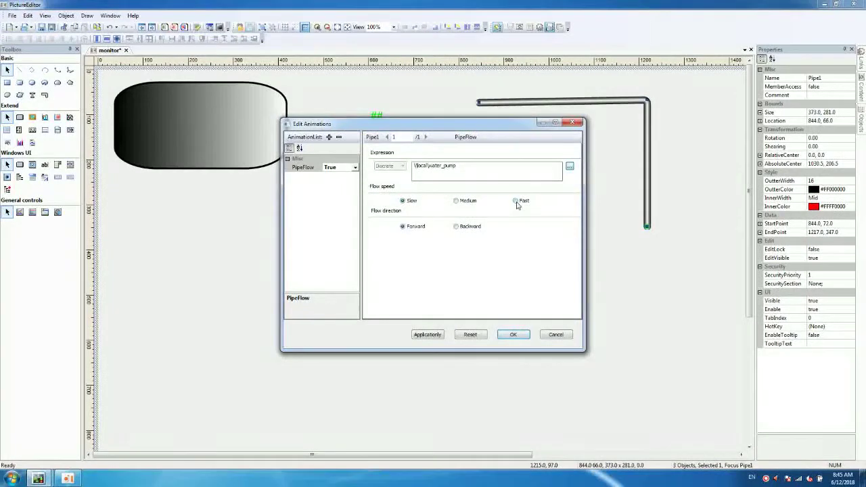
{"action": "left_click", "coordinate": [512, 336]}
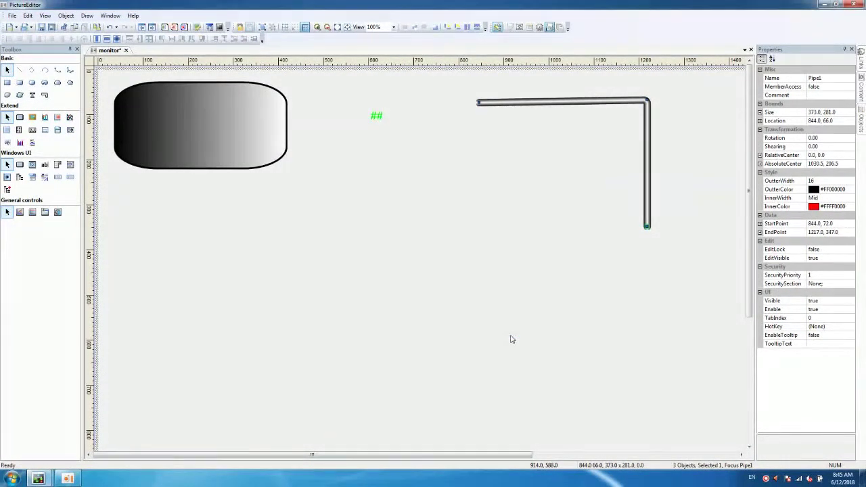
{"action": "left_click", "coordinate": [423, 317]}
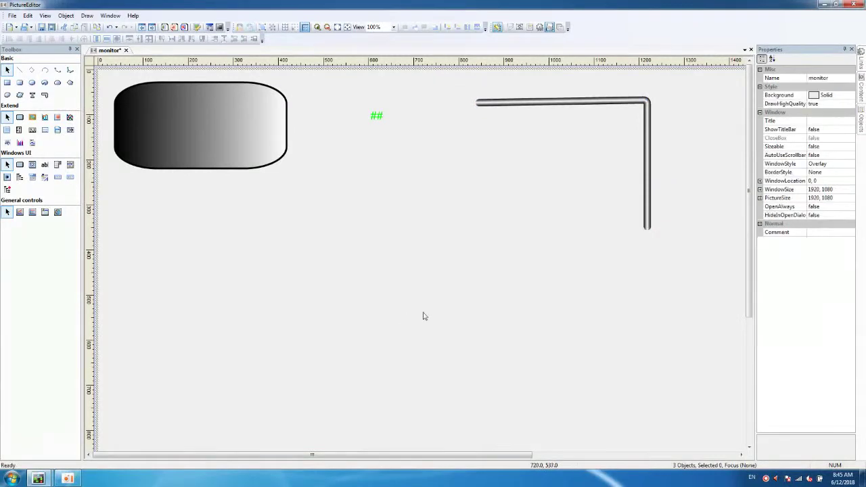
Step: Draw a button about 280 by 58 below the pipe and give it a solid teal background (RGB 60, 180, 180)
{"action": "left_click", "coordinate": [20, 117]}
{"action": "left_click_drag", "start_coordinate": [500, 243], "coordinate": [627, 269]}
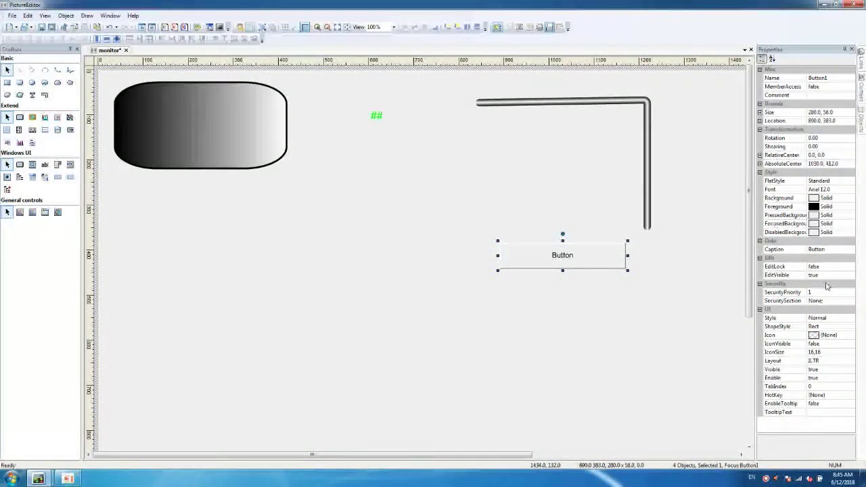
{"action": "left_click", "coordinate": [830, 198]}
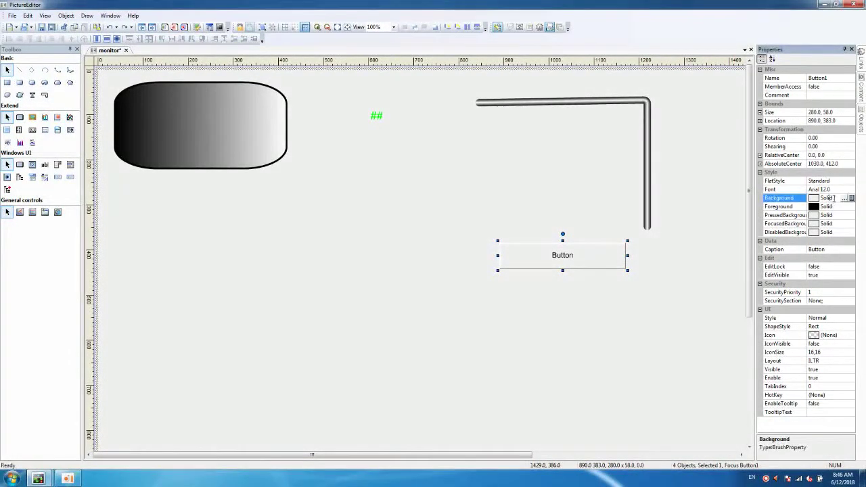
{"action": "left_click", "coordinate": [849, 198]}
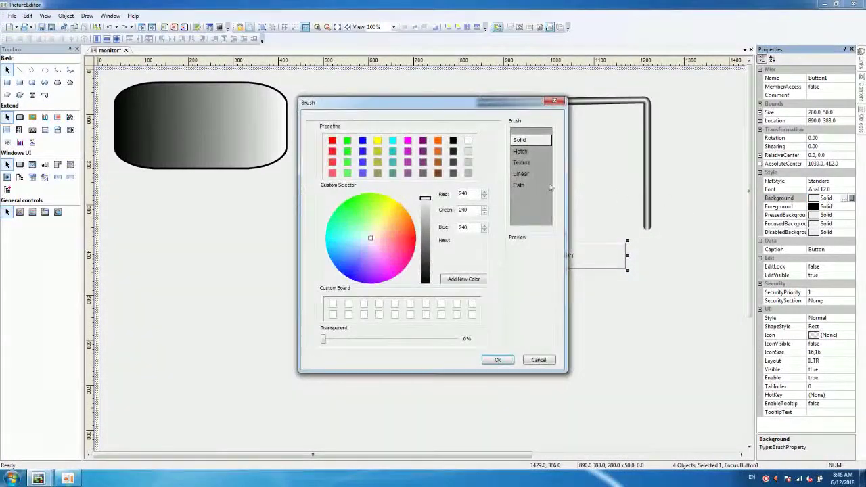
{"action": "left_click", "coordinate": [393, 162]}
{"action": "left_click", "coordinate": [495, 360]}
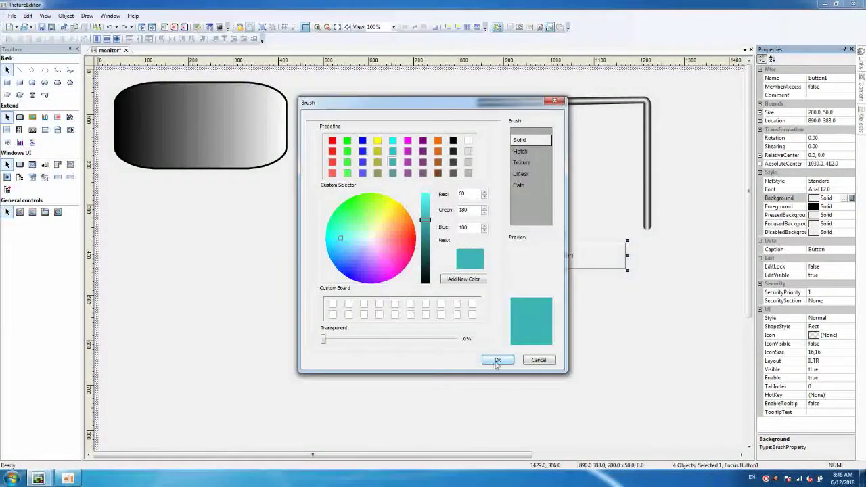
Step: Add a LeftDown mouse trigger animation to the teal button
{"action": "double_click", "coordinate": [590, 265]}
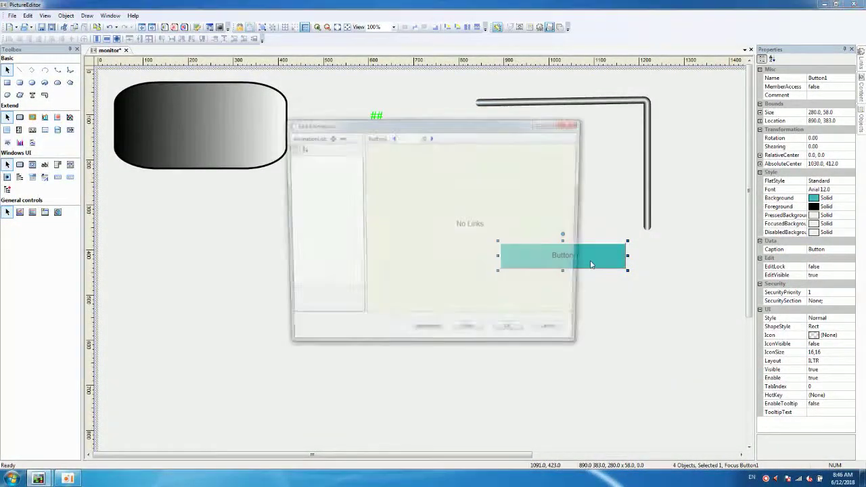
{"action": "left_click", "coordinate": [330, 138]}
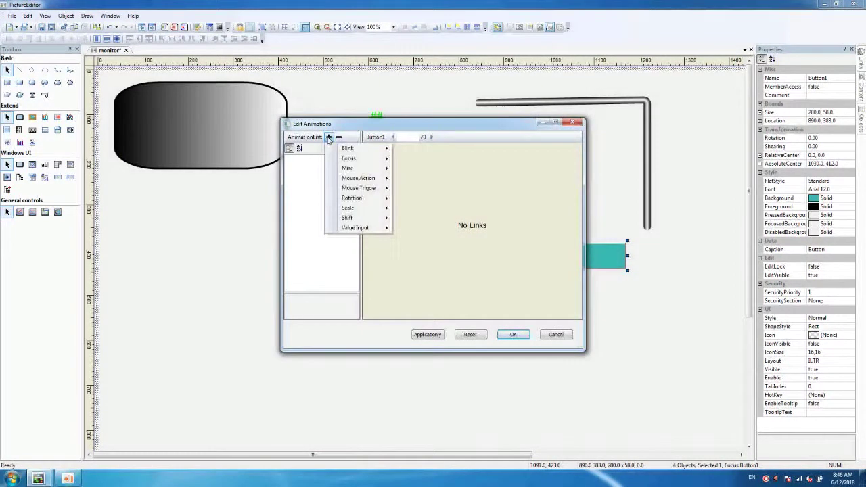
{"action": "mouse_move", "coordinate": [336, 161]}
{"action": "mouse_move", "coordinate": [359, 188]}
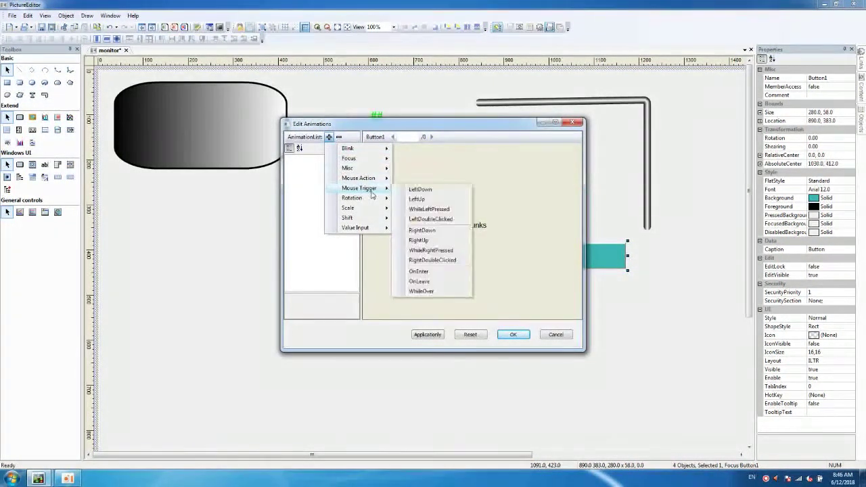
{"action": "left_click", "coordinate": [416, 192]}
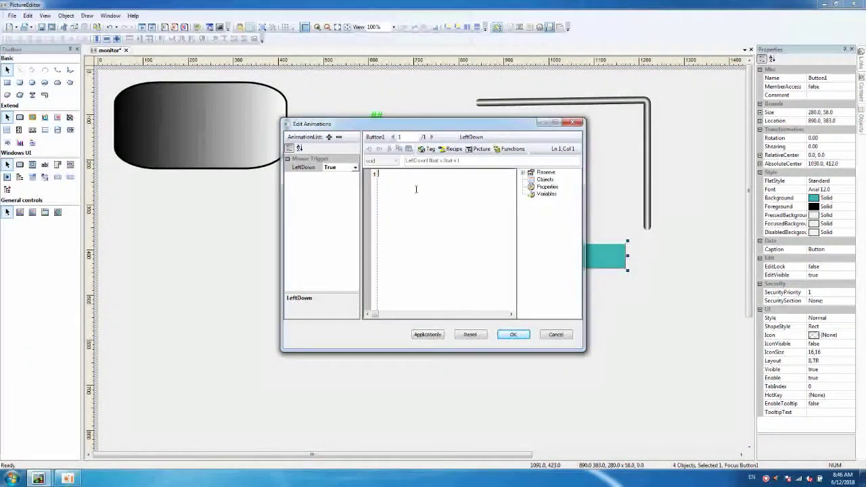
Step: Write the LeftDown script's opening condition as if(\\local\valve_gate1==false)
{"action": "type", "text": "if(\\\\"}
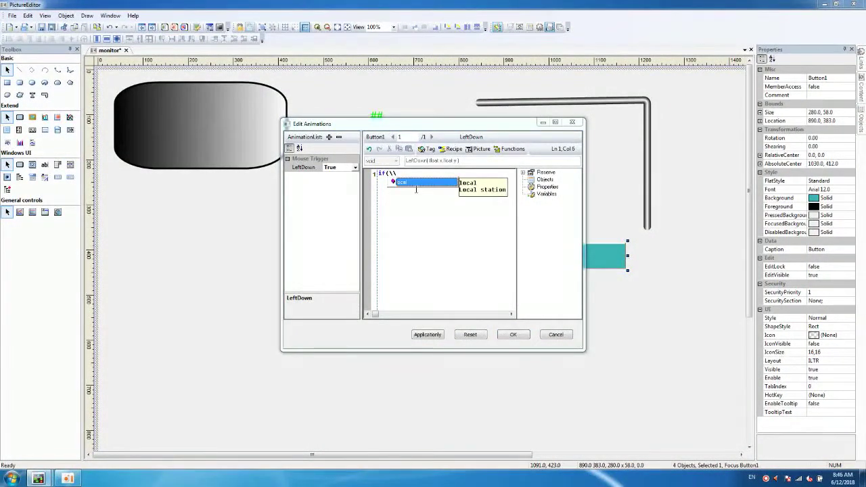
{"action": "key", "text": "Return"}
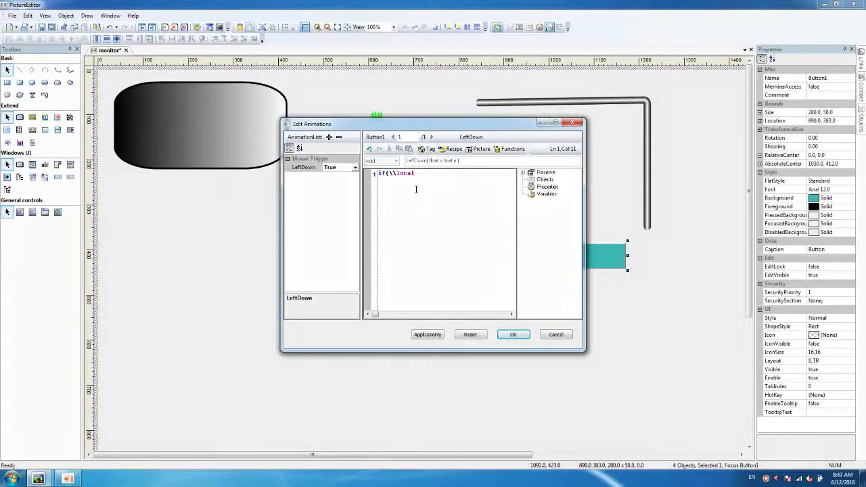
{"action": "type", "text": "\\"}
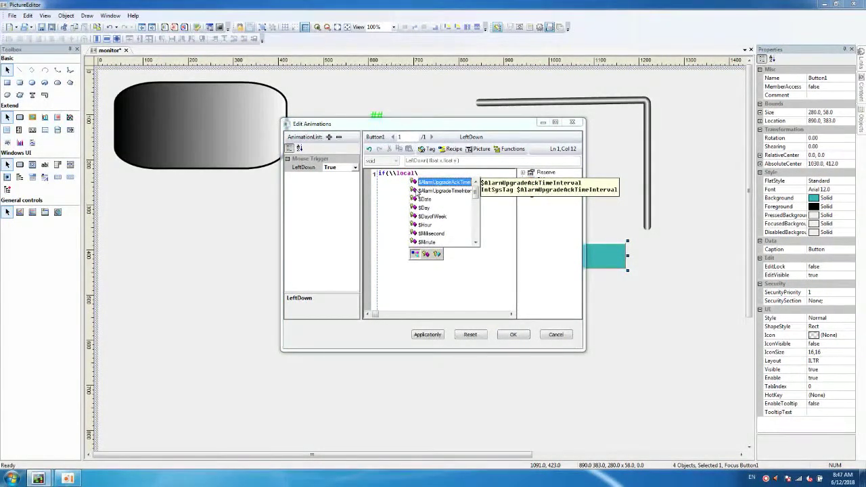
{"action": "type", "text": "v"}
{"action": "key", "text": "Return"}
{"action": "type", "text": "=f"}
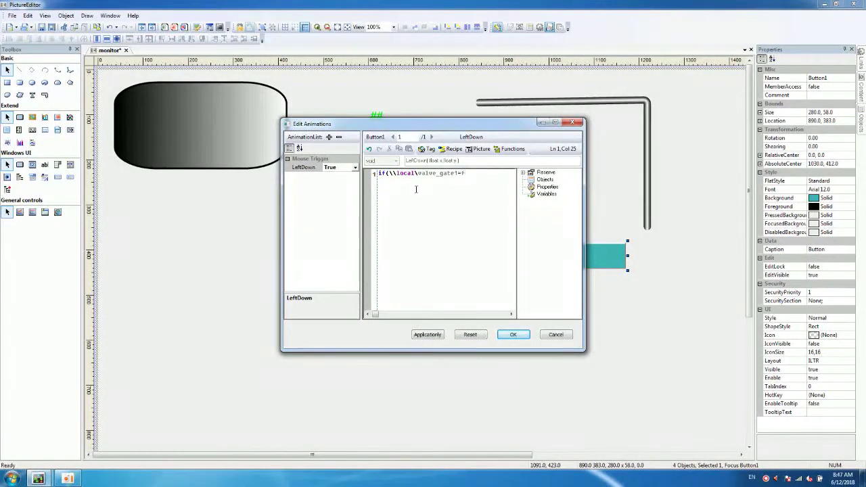
{"action": "key", "text": "BackSpace"}
{"action": "type", "text": "=f"}
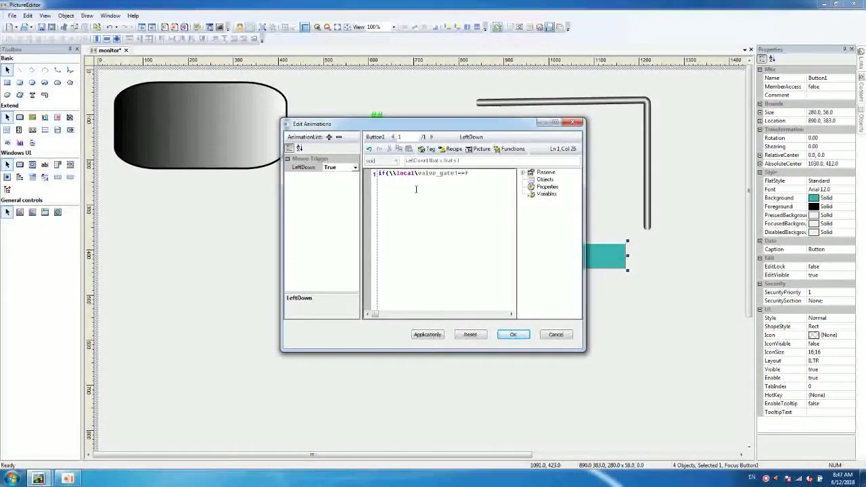
{"action": "type", "text": "a"}
{"action": "type", "text": "lse)"}
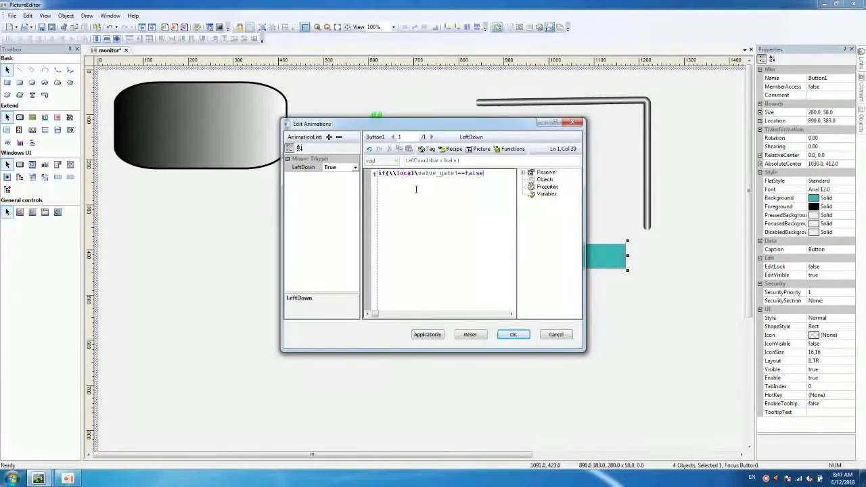
Step: Open the condition's block with a brace and add the statement \\local\valve_gate1=true; inside it
{"action": "type", "text": "{"}
{"action": "key", "text": "Return"}
{"action": "type", "text": "\\\\local\\"}
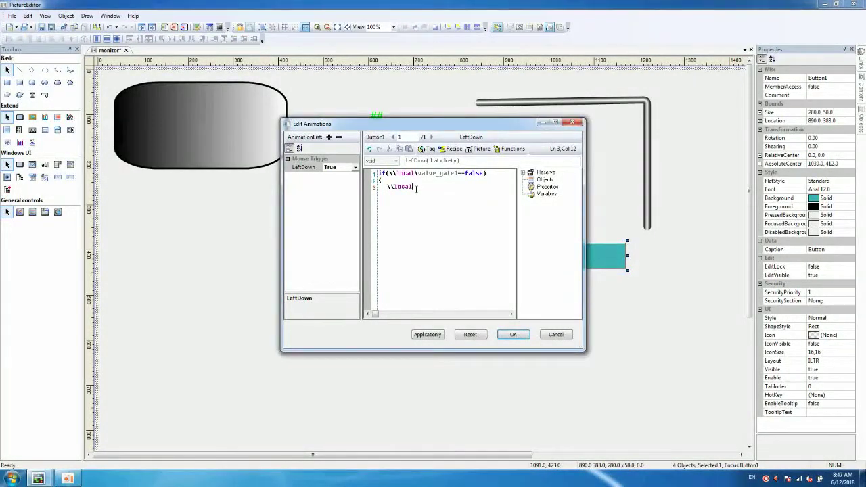
{"action": "type", "text": "v"}
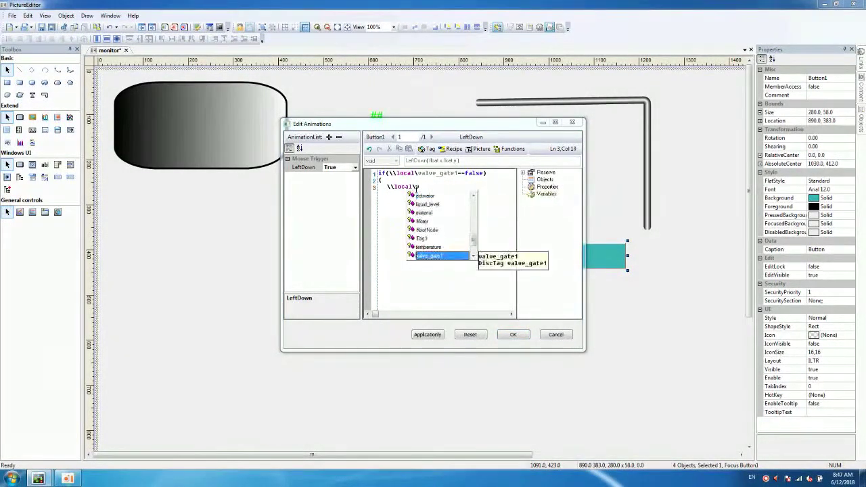
{"action": "key", "text": "Return"}
{"action": "type", "text": "="}
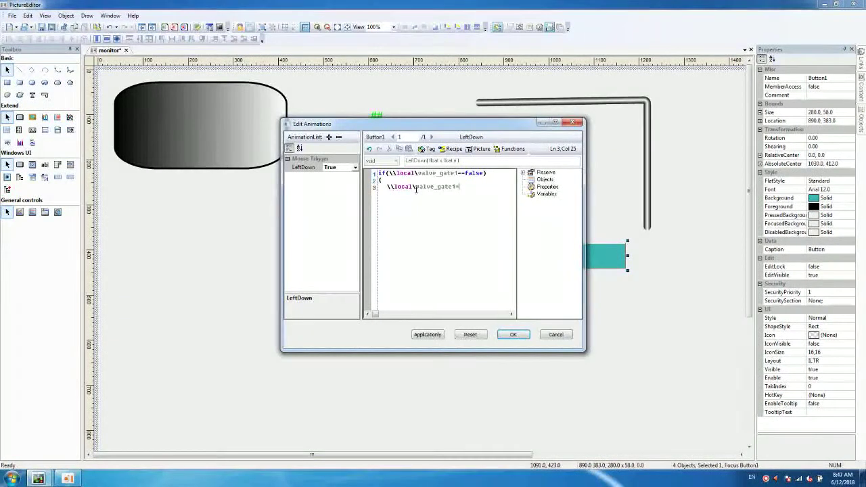
{"action": "type", "text": "true;"}
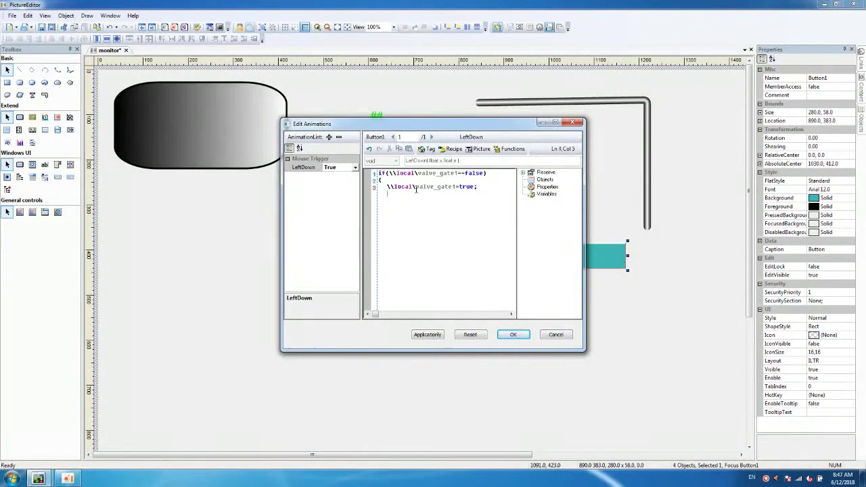
Step: Add the statement \\local\water_pump=true; after the valve_gate1 line and close the condition's block with a brace
{"action": "key", "text": "Return"}
{"action": "type", "text": "\\\\"}
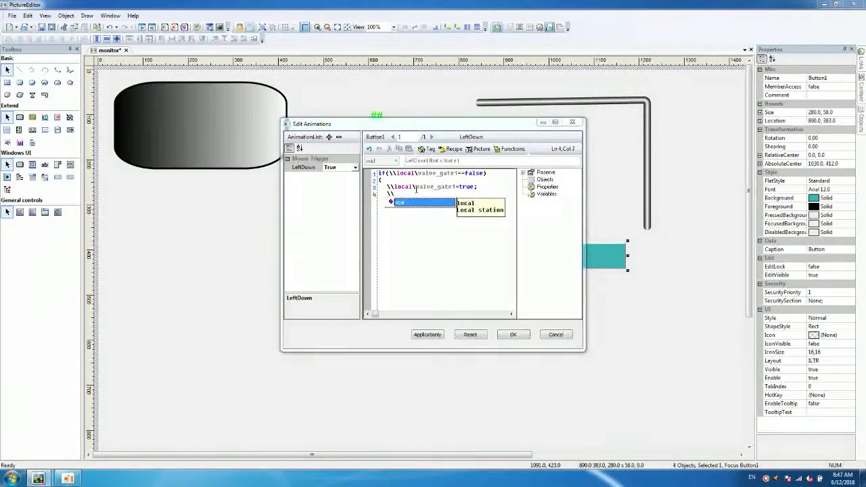
{"action": "type", "text": "local\\"}
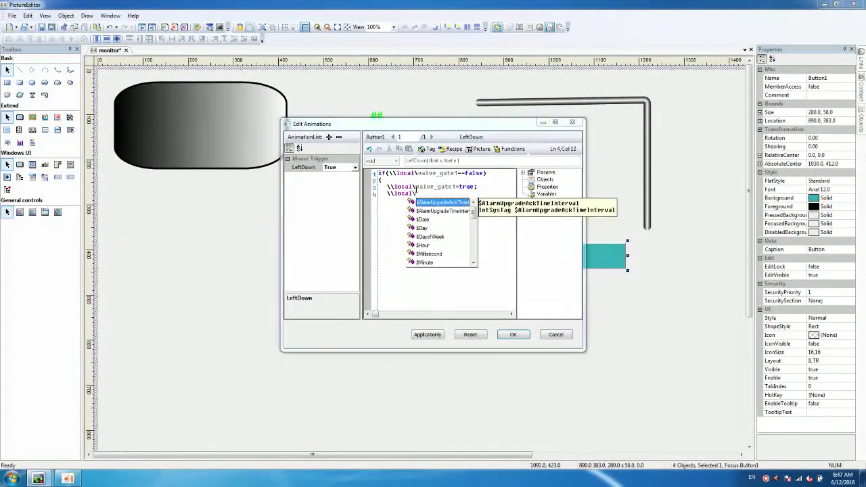
{"action": "type", "text": "water_pump"}
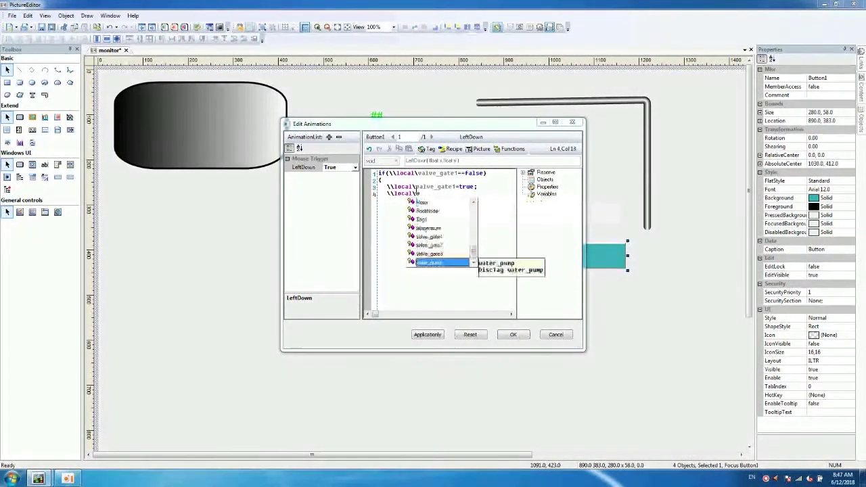
{"action": "key", "text": "Return"}
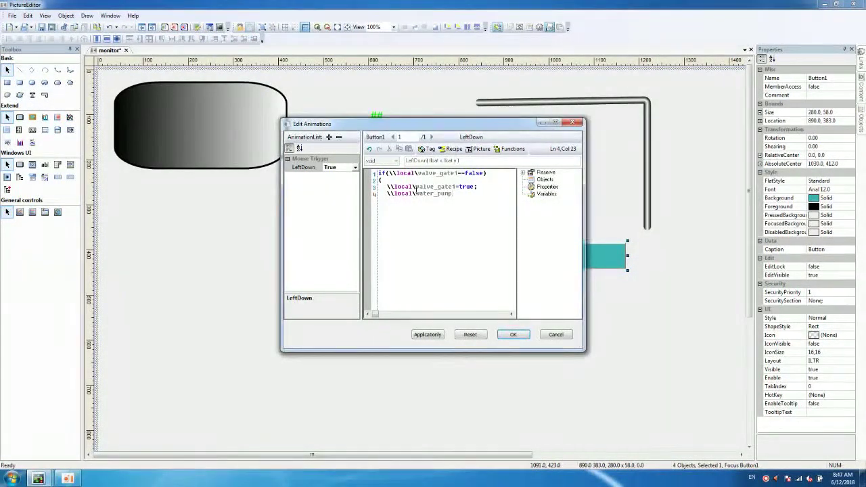
{"action": "type", "text": "=true;"}
{"action": "key", "text": "Return"}
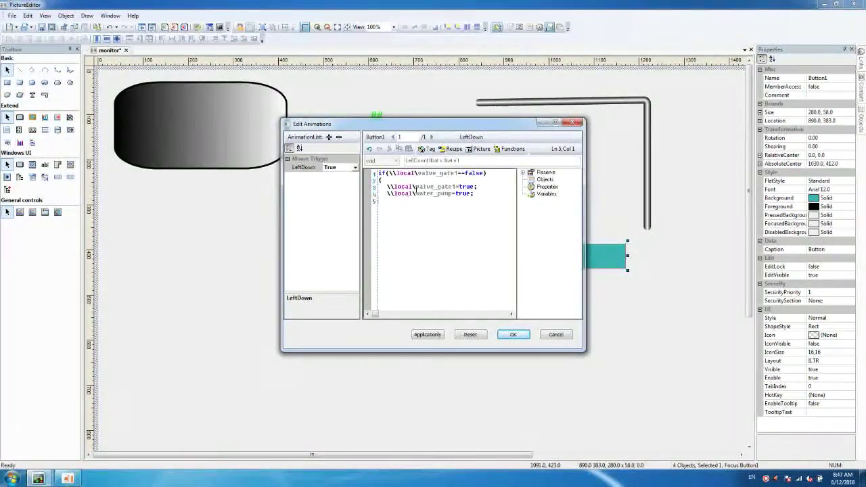
{"action": "type", "text": "}"}
Step: Add an else branch with an opening brace and the statement \\local\valve_gate1=false; inside it
{"action": "key", "text": "Return"}
{"action": "type", "text": "else"}
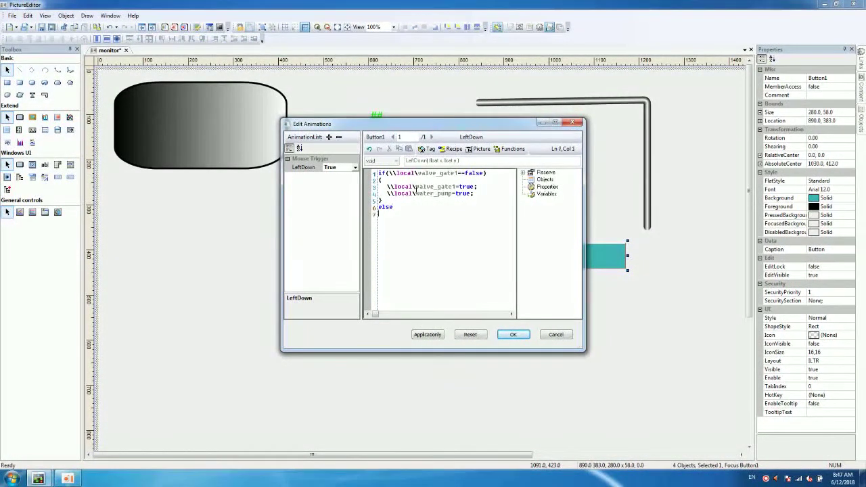
{"action": "key", "text": "Return"}
{"action": "type", "text": "{"}
{"action": "key", "text": "Return"}
{"action": "type", "text": "\\\\"}
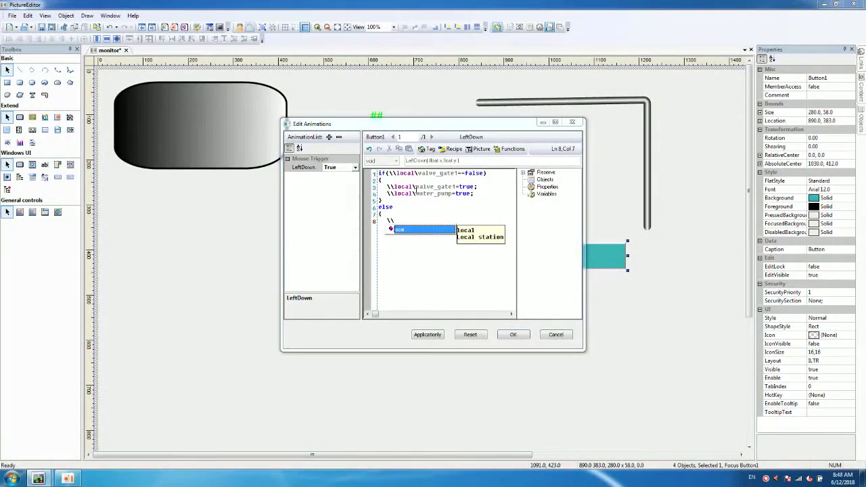
{"action": "key", "text": "Return"}
{"action": "type", "text": "\\"}
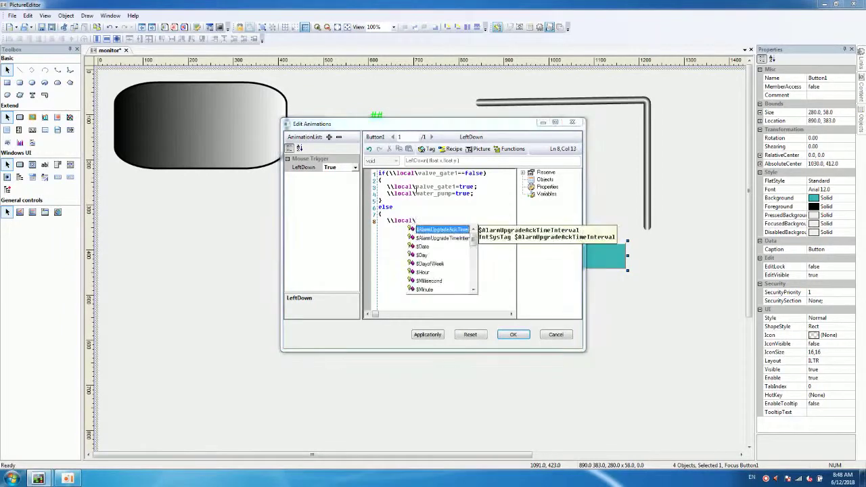
{"action": "type", "text": "va"}
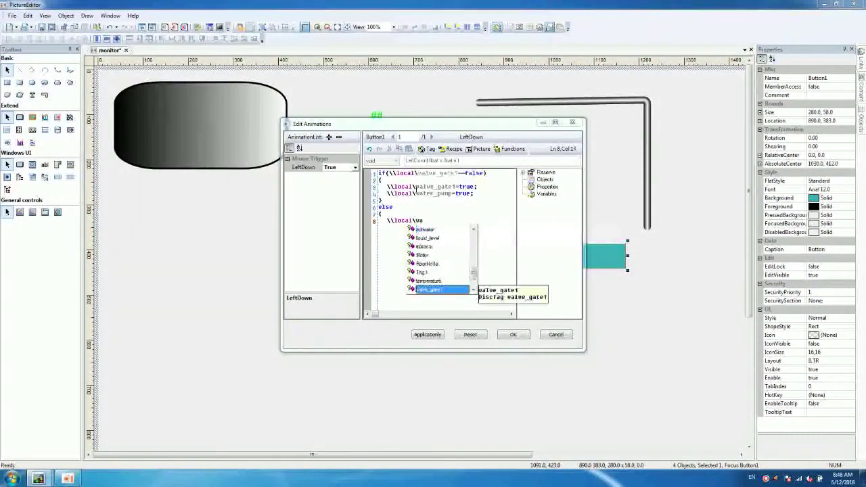
{"action": "key", "text": "Return"}
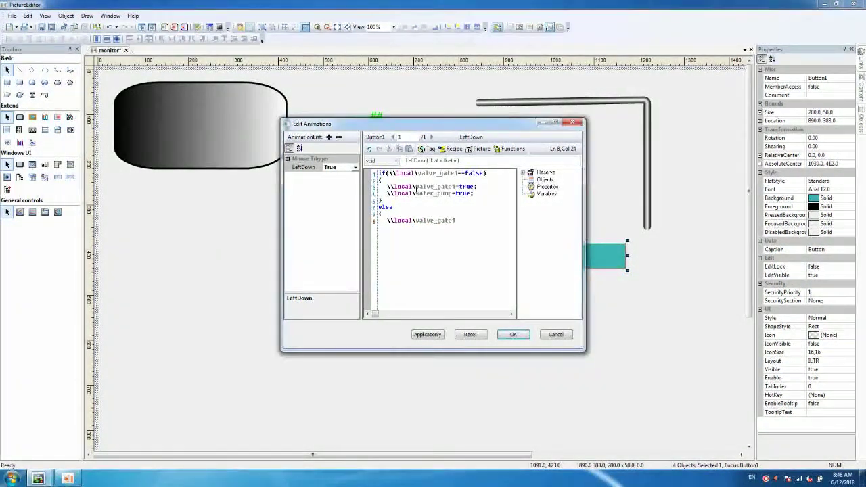
{"action": "type", "text": "=false"}
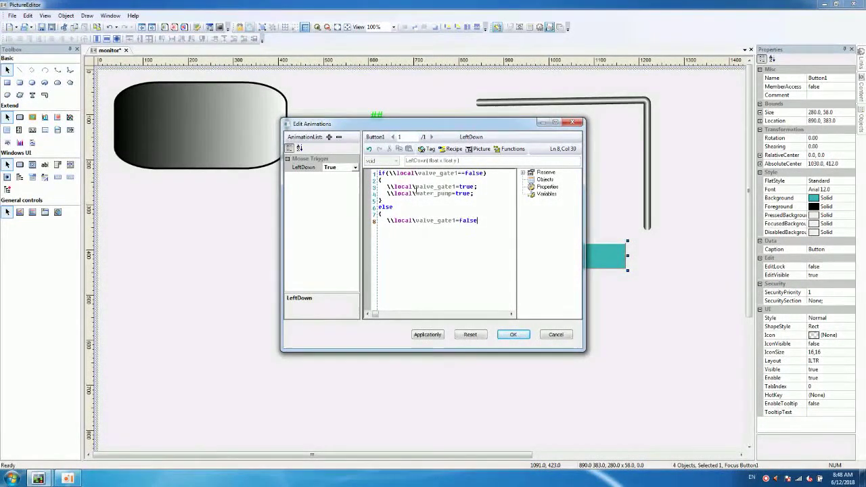
{"action": "type", "text": ";"}
Step: Add the statement \\local\water_pump=false; to the else branch and close its block with a brace
{"action": "key", "text": "Return"}
{"action": "type", "text": "\\\\"}
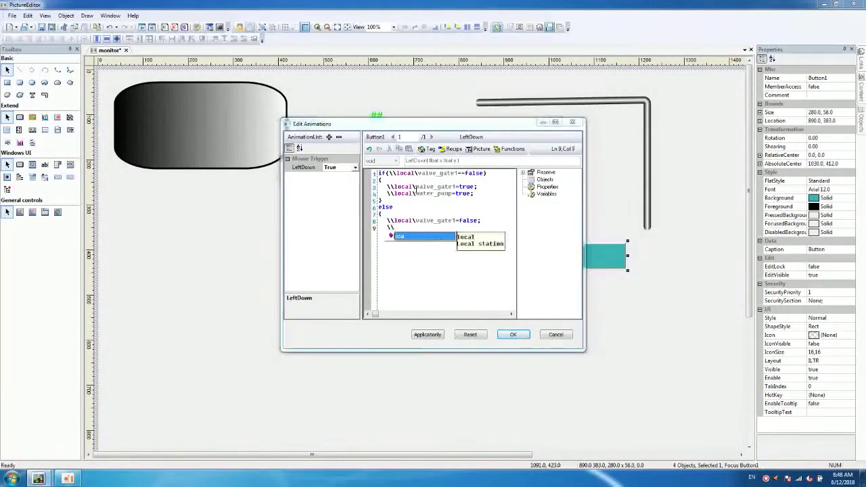
{"action": "key", "text": "Return"}
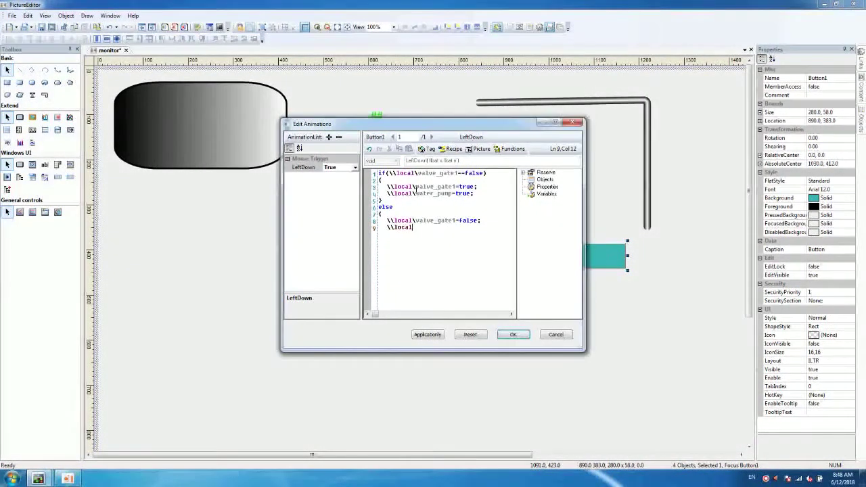
{"action": "type", "text": "\\wa"}
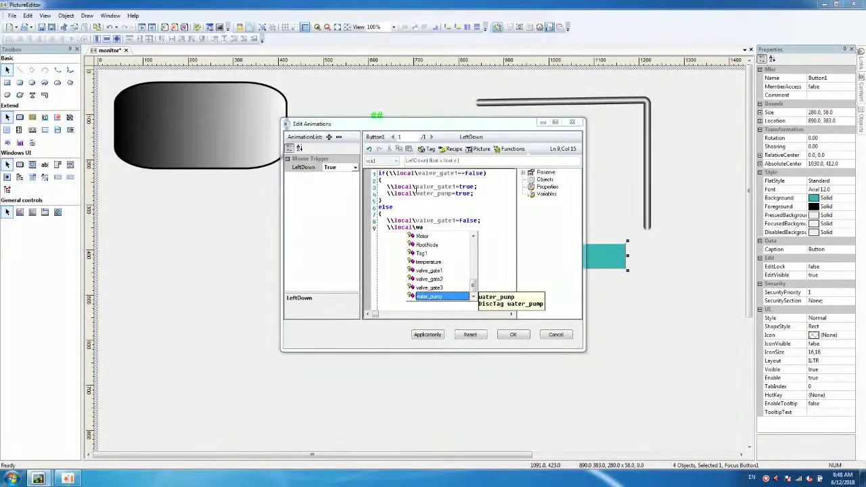
{"action": "key", "text": "Return"}
{"action": "type", "text": "=false;"}
{"action": "key", "text": "Return"}
{"action": "type", "text": "}"}
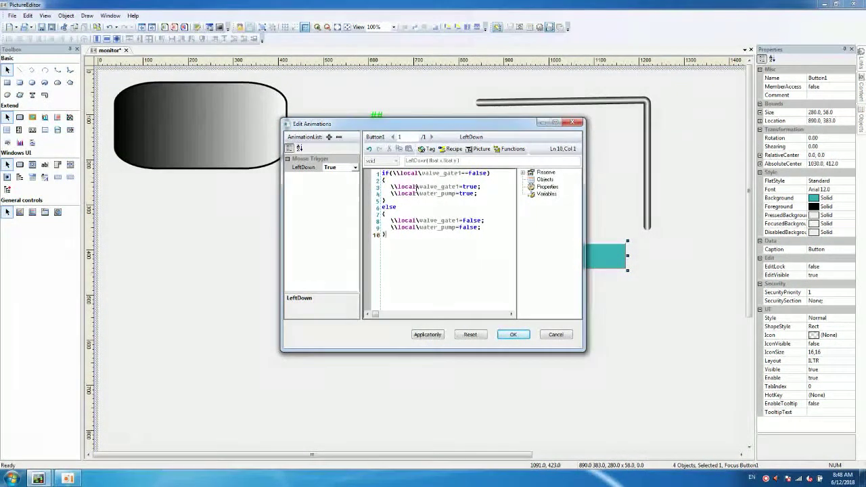
Step: Apply and compile the teal button's LeftDown script, accept the animation, and save the monitor picture
{"action": "left_click", "coordinate": [426, 334]}
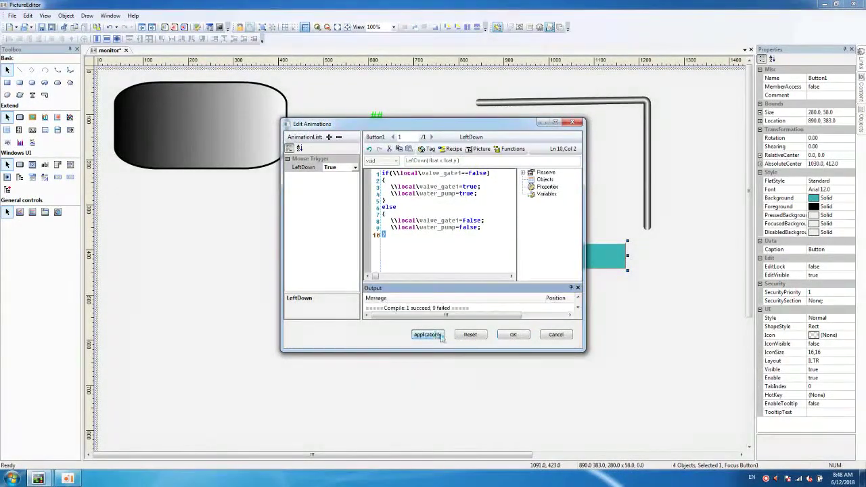
{"action": "left_click_drag", "start_coordinate": [465, 285], "coordinate": [462, 270]}
{"action": "left_click", "coordinate": [447, 302]}
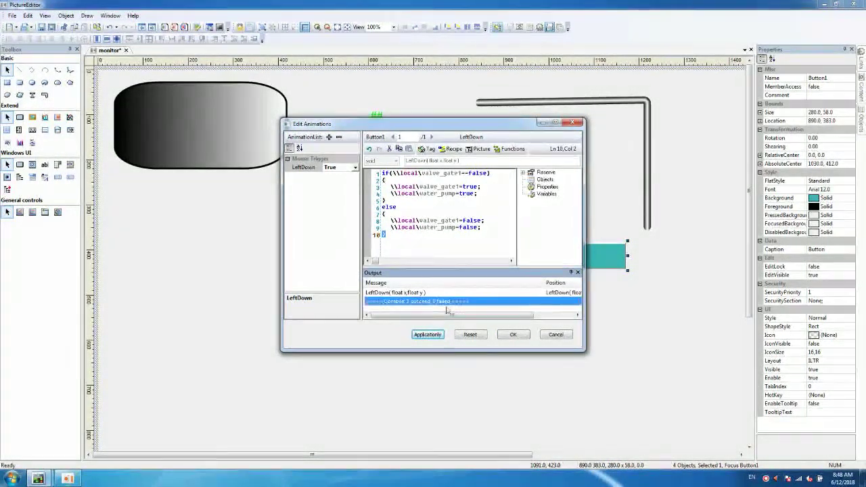
{"action": "left_click", "coordinate": [513, 334]}
{"action": "left_click", "coordinate": [569, 319]}
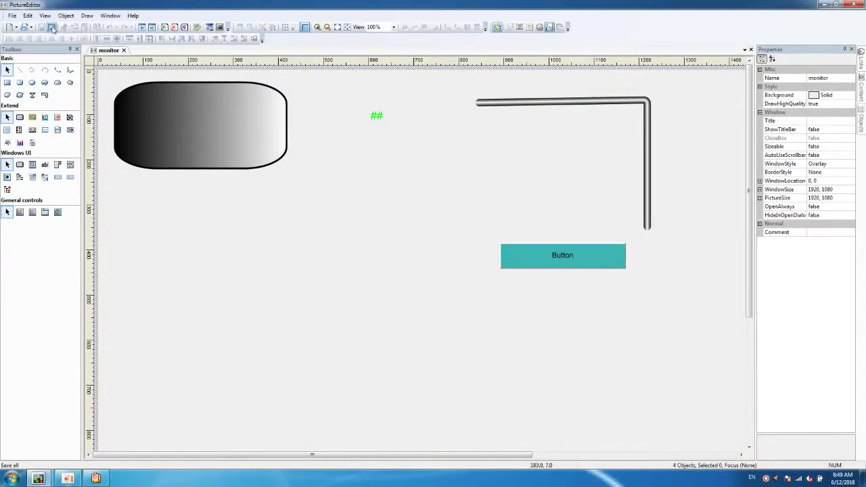
Step: Switch to SCADAMake and start the TrainingProject runtime view, minimizing the IOServer window
{"action": "left_click", "coordinate": [210, 27]}
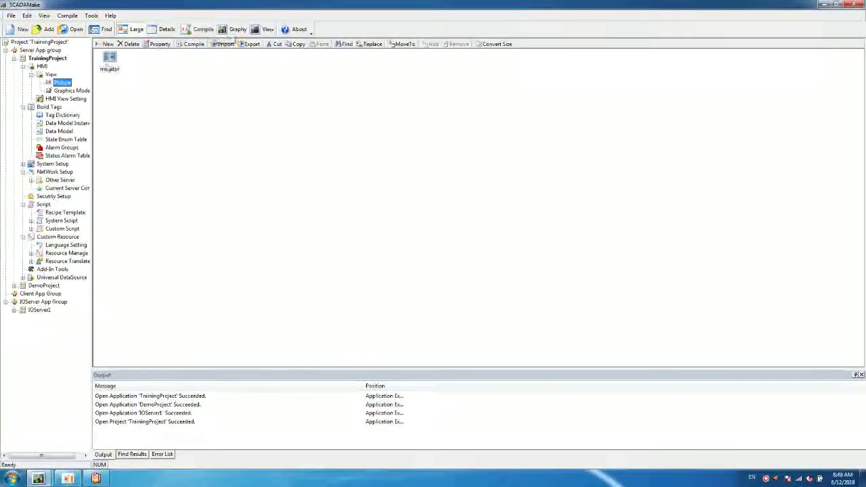
{"action": "left_click", "coordinate": [266, 30]}
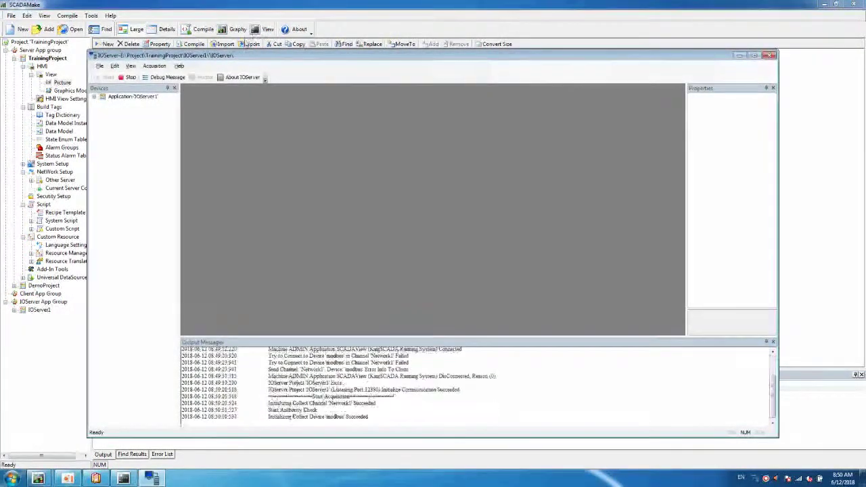
{"action": "left_click", "coordinate": [741, 54]}
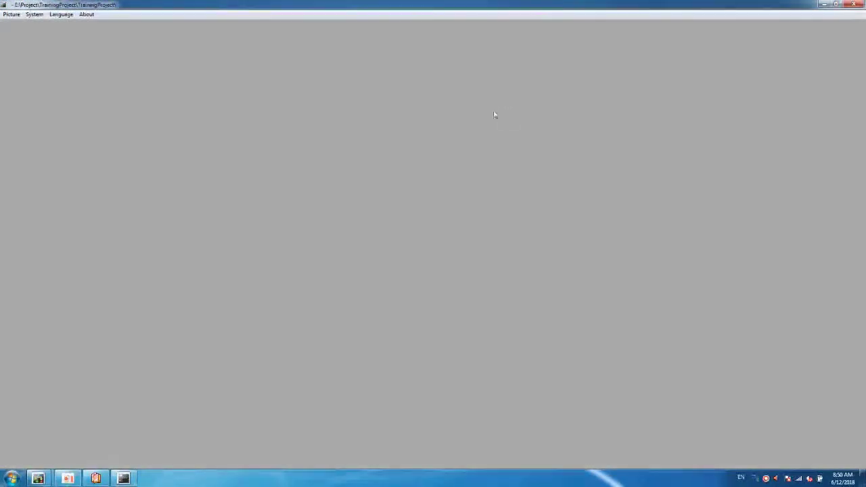
Step: Open the monitor picture in the runtime view
{"action": "left_click", "coordinate": [12, 16]}
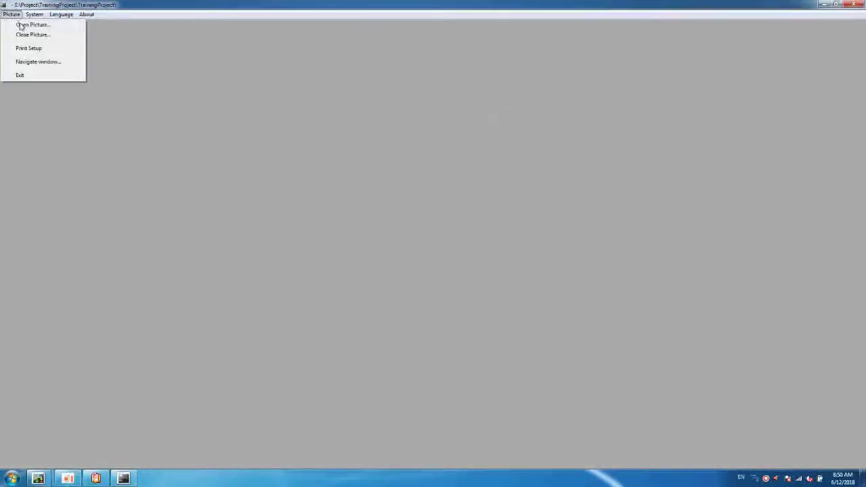
{"action": "left_click", "coordinate": [20, 25]}
{"action": "left_click", "coordinate": [356, 177]}
{"action": "left_click", "coordinate": [479, 308]}
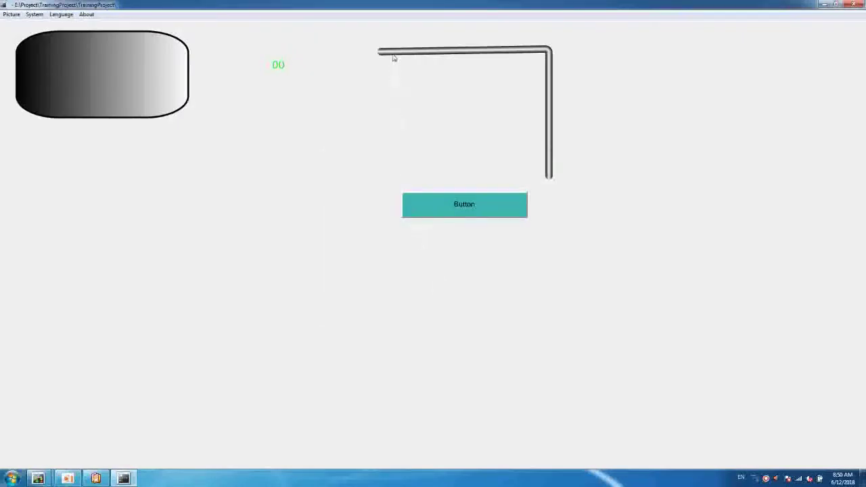
Step: Test the pipe's flow animation by operating the teal button three times, and close the runtime view
{"action": "left_click", "coordinate": [504, 216]}
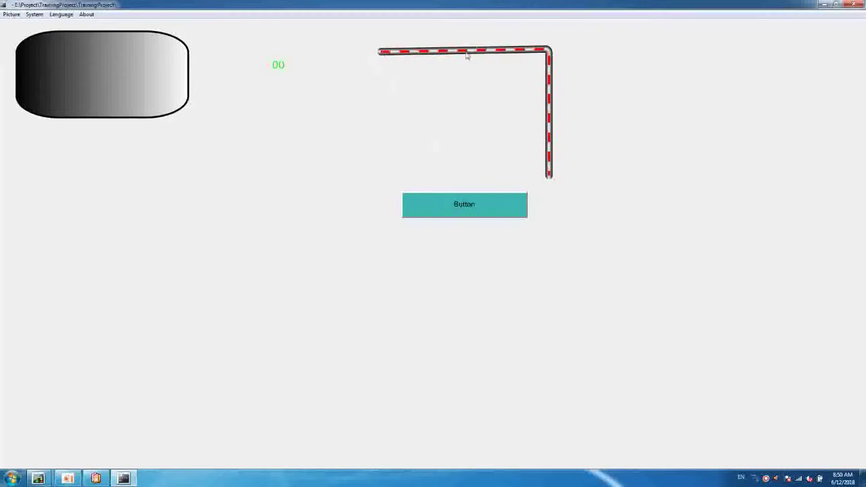
{"action": "left_click", "coordinate": [514, 213]}
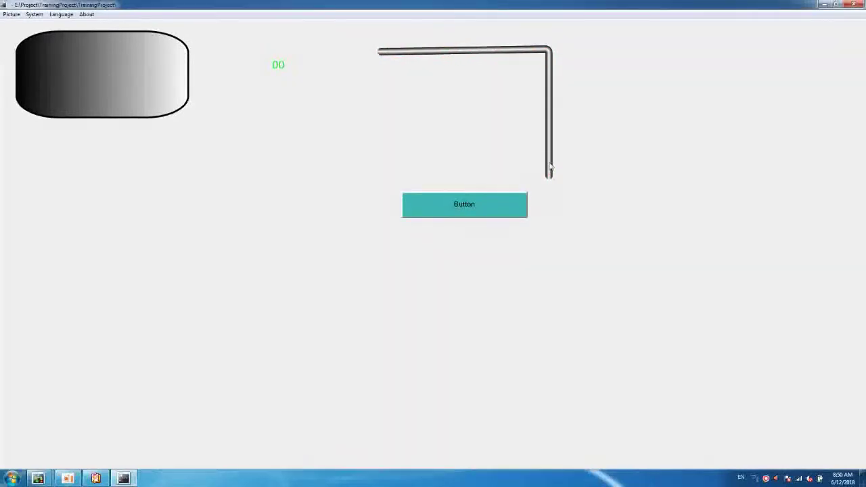
{"action": "left_click", "coordinate": [504, 204]}
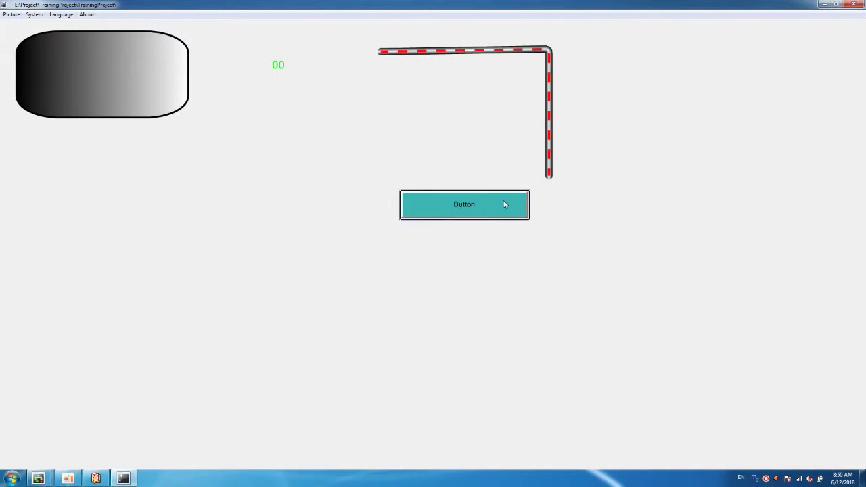
{"action": "left_click", "coordinate": [853, 5]}
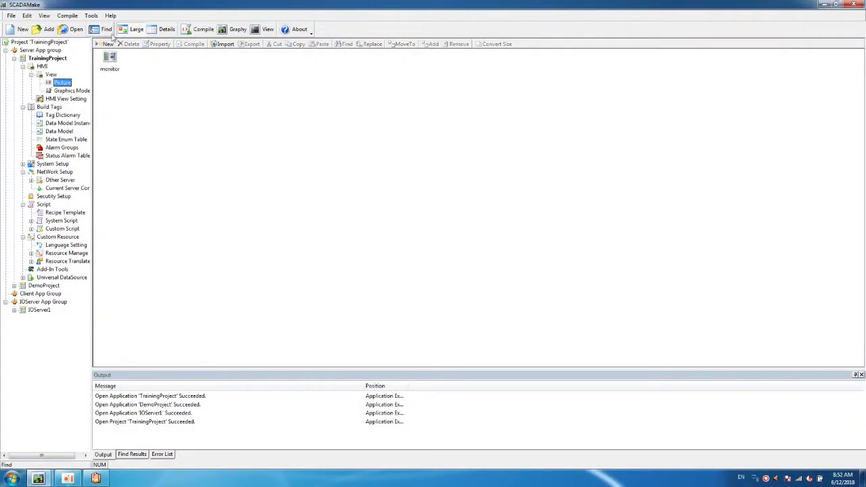
Step: Switch back to PictureEditor and create a new blank graphics model
{"action": "left_click", "coordinate": [224, 29]}
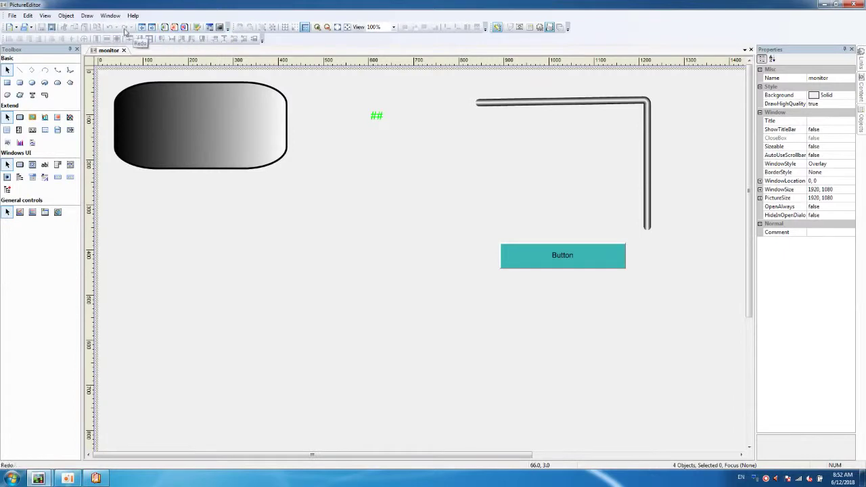
{"action": "left_click", "coordinate": [12, 15]}
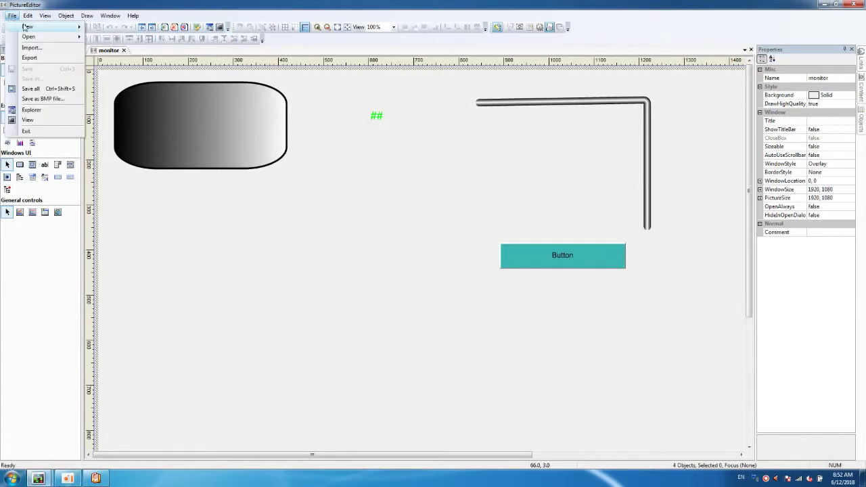
{"action": "mouse_move", "coordinate": [26, 27]}
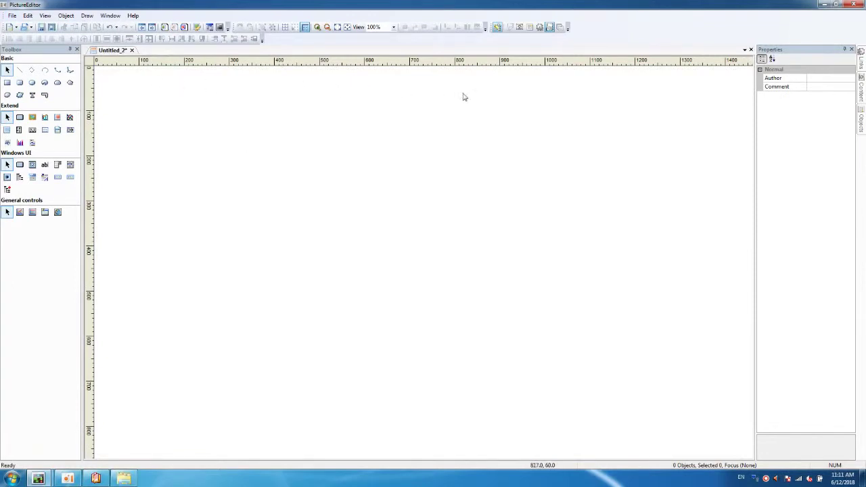
Step: Draw a tall rounded rectangle about 141 by 598 at about (212, 91) and reduce its corner rounding to about 0.2, 0.1
{"action": "left_click", "coordinate": [21, 84]}
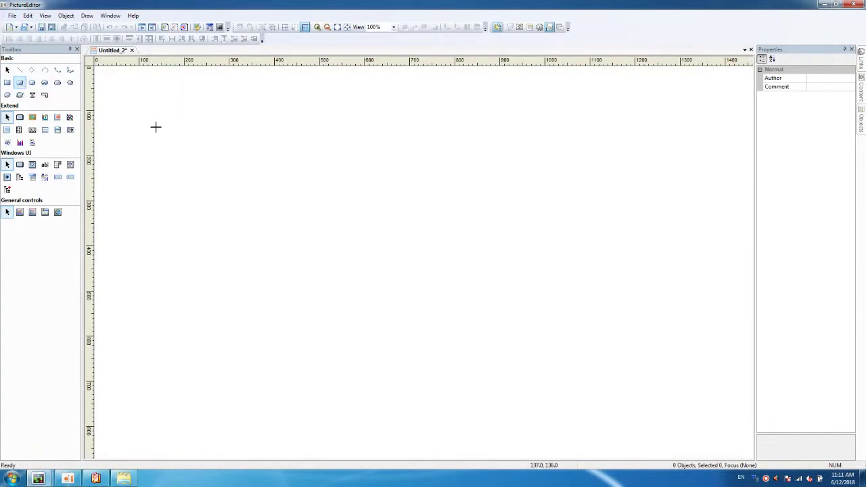
{"action": "left_click_drag", "start_coordinate": [157, 128], "coordinate": [220, 397]}
{"action": "left_click_drag", "start_coordinate": [197, 324], "coordinate": [229, 301]}
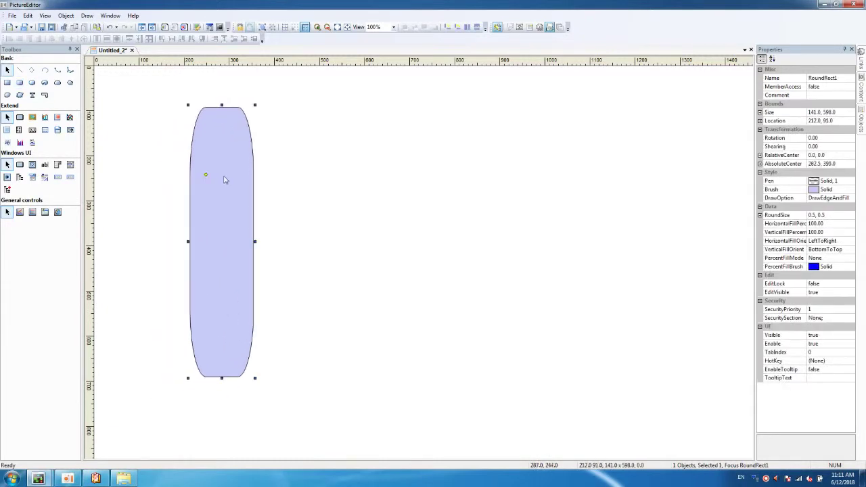
{"action": "left_click_drag", "start_coordinate": [206, 177], "coordinate": [196, 119]}
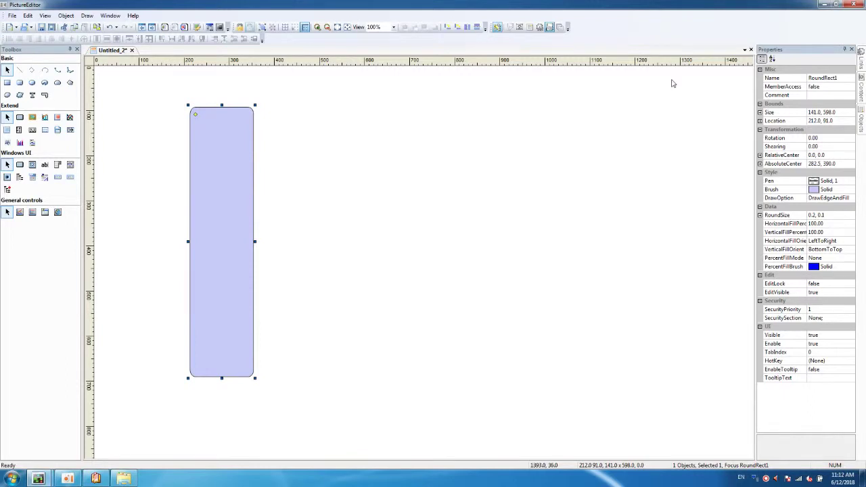
Step: Set the rounded rectangle's size to 115.0, 390
{"action": "left_click", "coordinate": [822, 113]}
{"action": "key", "text": "ctrl+a"}
{"action": "type", "text": "11"}
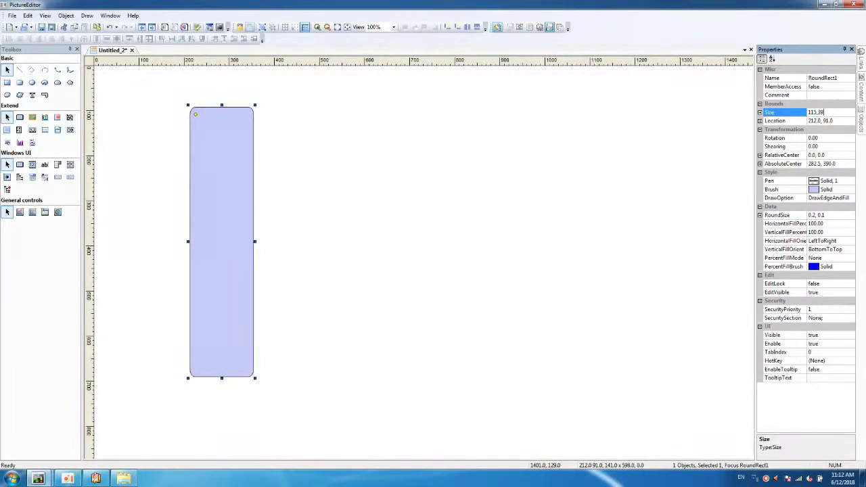
{"action": "type", "text": "5.0, 390"}
{"action": "key", "text": "Return"}
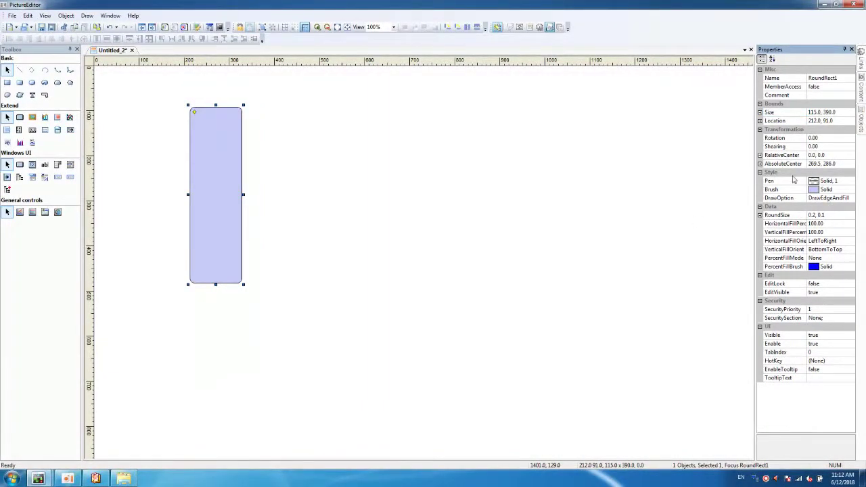
Step: Fill the large rounded rectangle with a mirrored linear gradient, gray at both side edges and white along the centre
{"action": "left_click", "coordinate": [833, 190]}
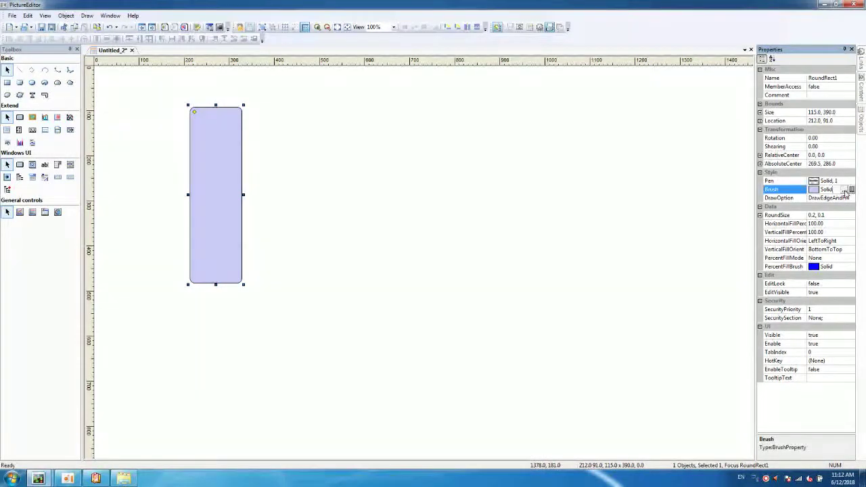
{"action": "left_click", "coordinate": [845, 191]}
{"action": "left_click", "coordinate": [521, 174]}
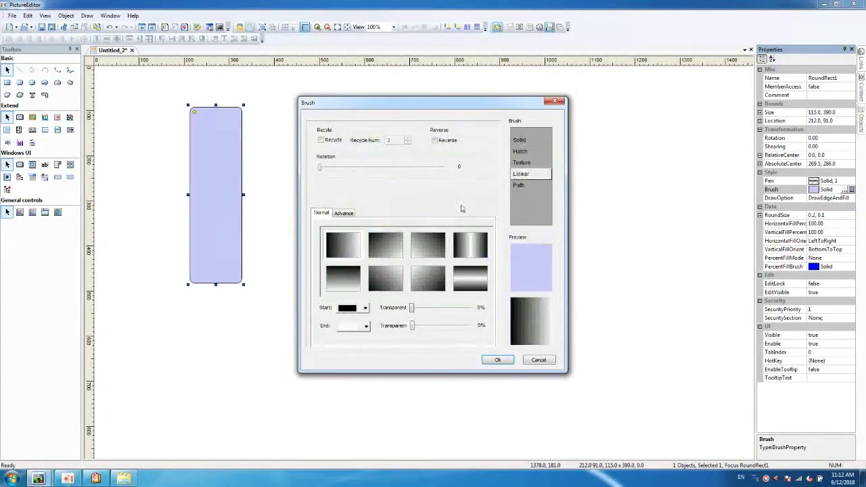
{"action": "left_click", "coordinate": [471, 245]}
{"action": "left_click", "coordinate": [364, 308]}
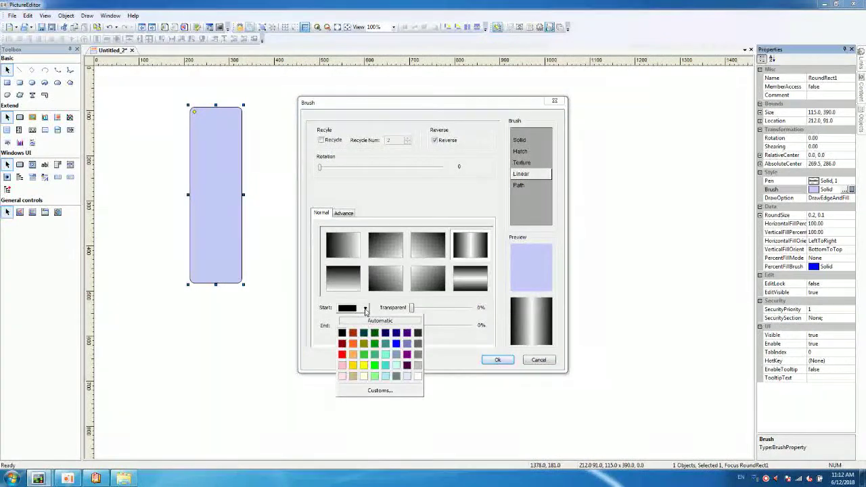
{"action": "left_click", "coordinate": [417, 354]}
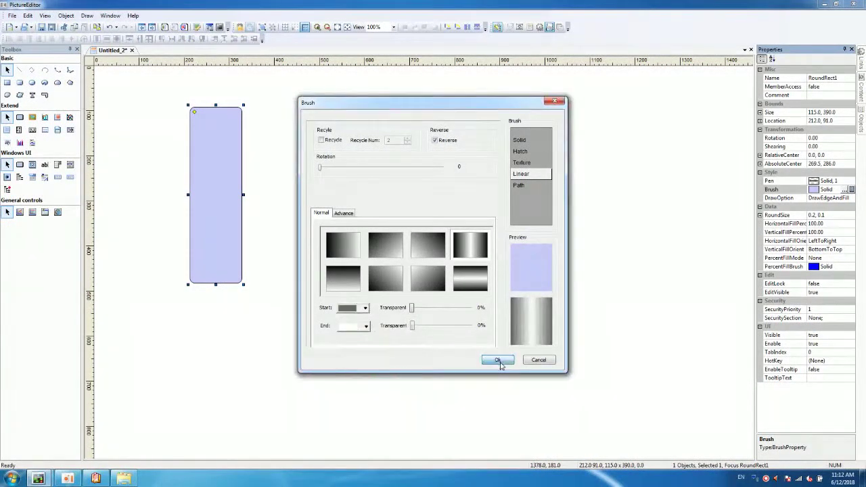
{"action": "left_click", "coordinate": [498, 361]}
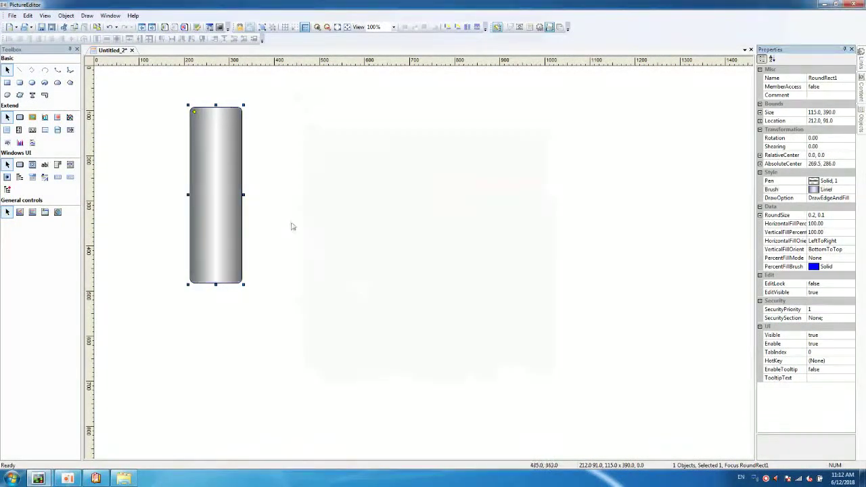
Step: Draw a second rounded rectangle at about (428, 130) with corner rounding of about 0.2, 0.0 and set its size to 31, 348
{"action": "left_click", "coordinate": [19, 82]}
{"action": "left_click_drag", "start_coordinate": [287, 125], "coordinate": [322, 283]}
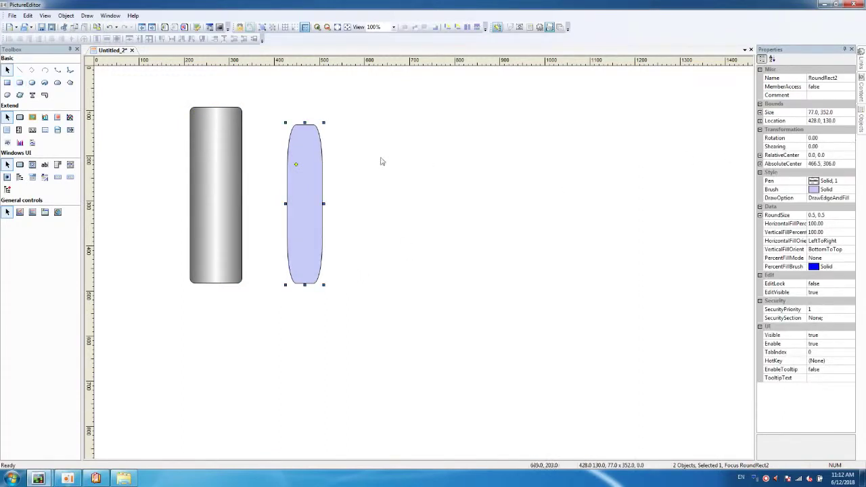
{"action": "left_click_drag", "start_coordinate": [297, 167], "coordinate": [289, 136]}
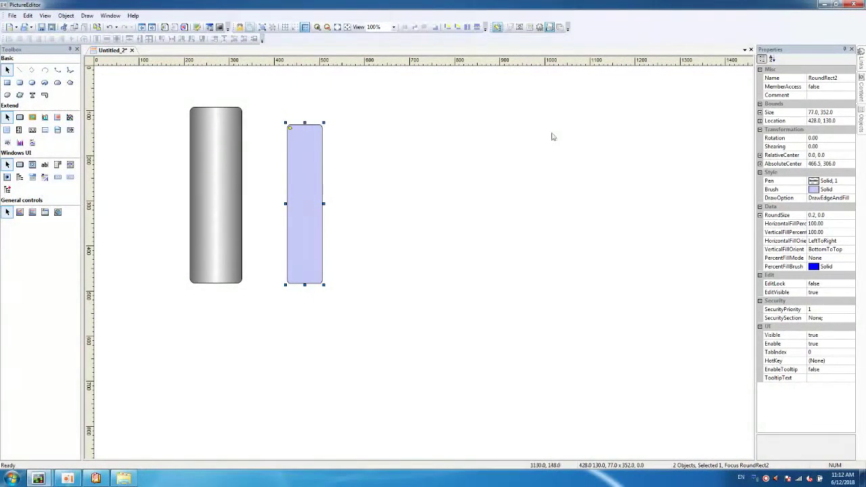
{"action": "left_click", "coordinate": [832, 113]}
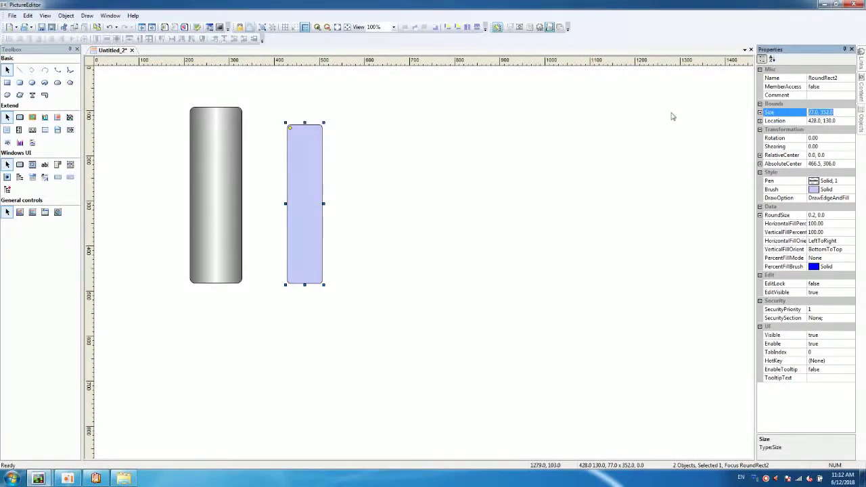
{"action": "type", "text": "31,348"}
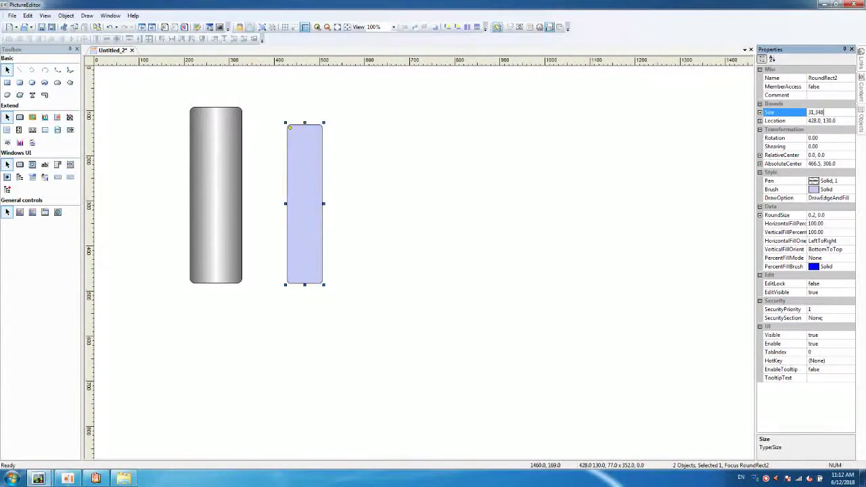
{"action": "key", "text": "Return"}
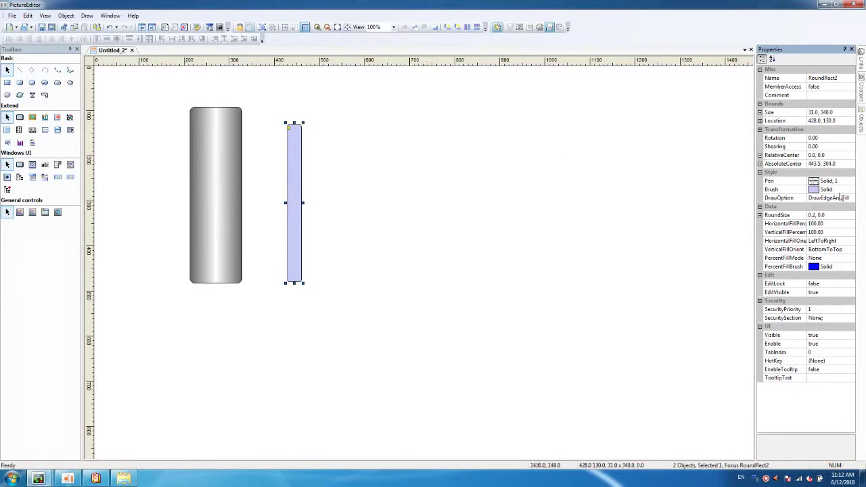
Step: Fill the second rounded rectangle with a linear gradient running from dark gray at its upper end to white at its lower end
{"action": "left_click", "coordinate": [839, 191]}
{"action": "left_click", "coordinate": [844, 193]}
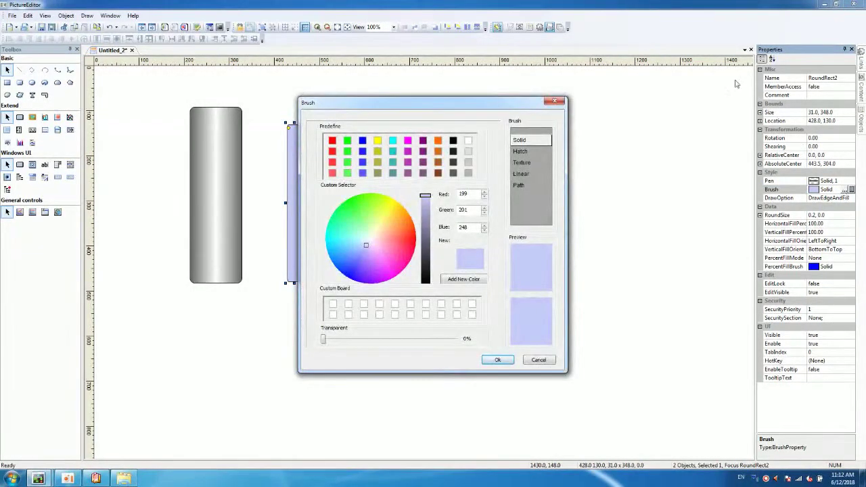
{"action": "left_click", "coordinate": [521, 174]}
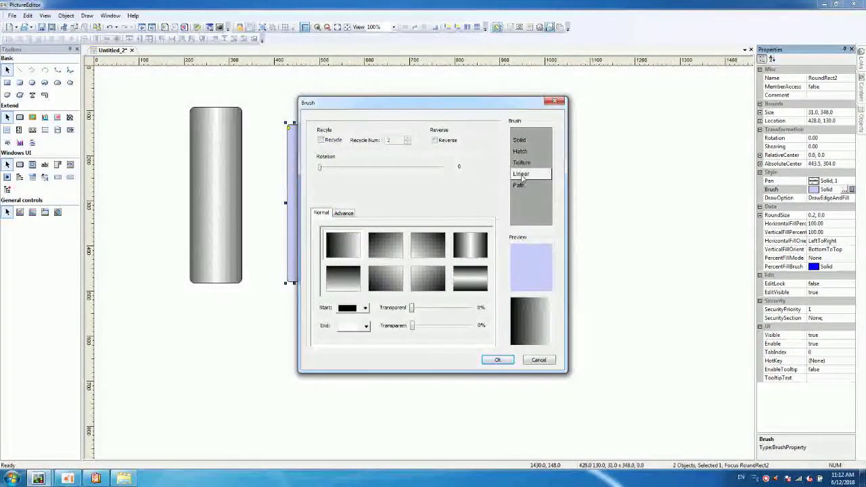
{"action": "left_click", "coordinate": [344, 285]}
{"action": "left_click", "coordinate": [365, 326]}
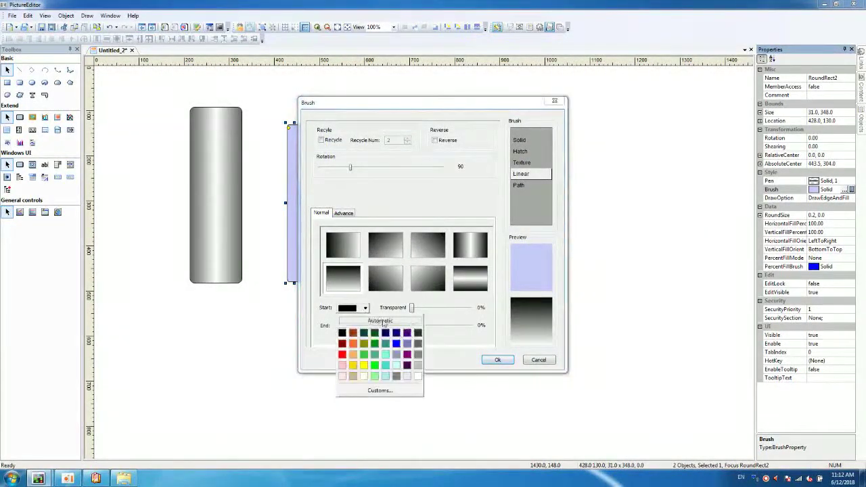
{"action": "left_click", "coordinate": [419, 348]}
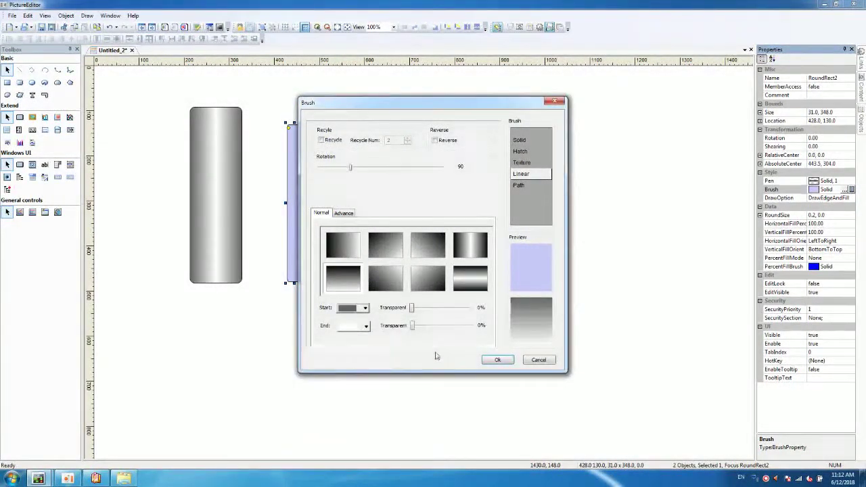
{"action": "left_click", "coordinate": [497, 360]}
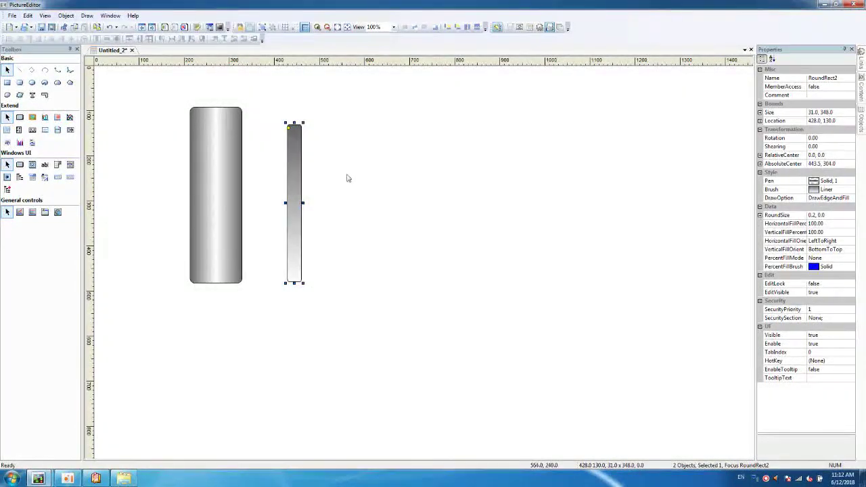
Step: Draw a third rounded rectangle at about (503, 134), size it 25.0, 339 and reduce its corner rounding to about 0.5, 0.0
{"action": "left_click", "coordinate": [20, 82]}
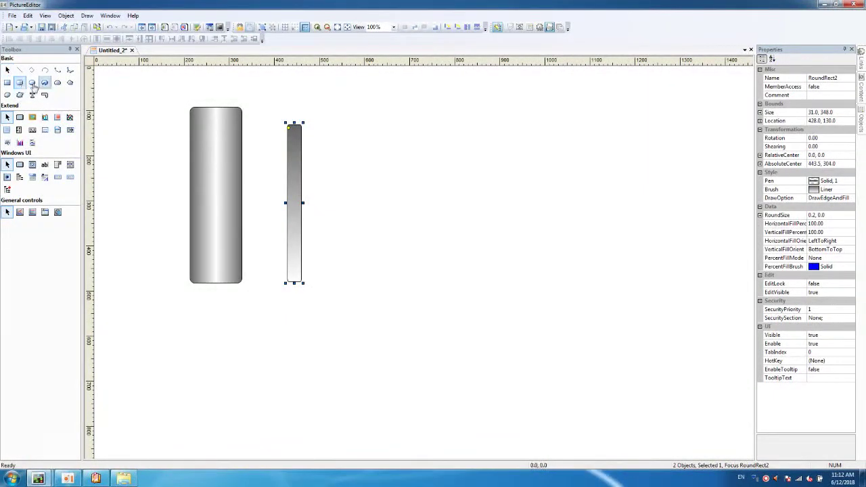
{"action": "mouse_move", "coordinate": [322, 127]}
{"action": "left_mouse_down"}
{"action": "mouse_move", "coordinate": [372, 285]}
{"action": "mouse_move", "coordinate": [365, 294]}
{"action": "left_mouse_up"}
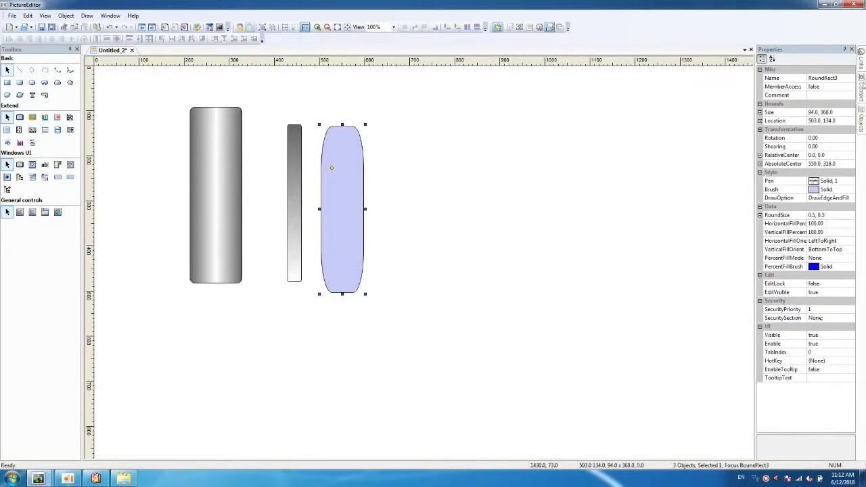
{"action": "left_click", "coordinate": [837, 113]}
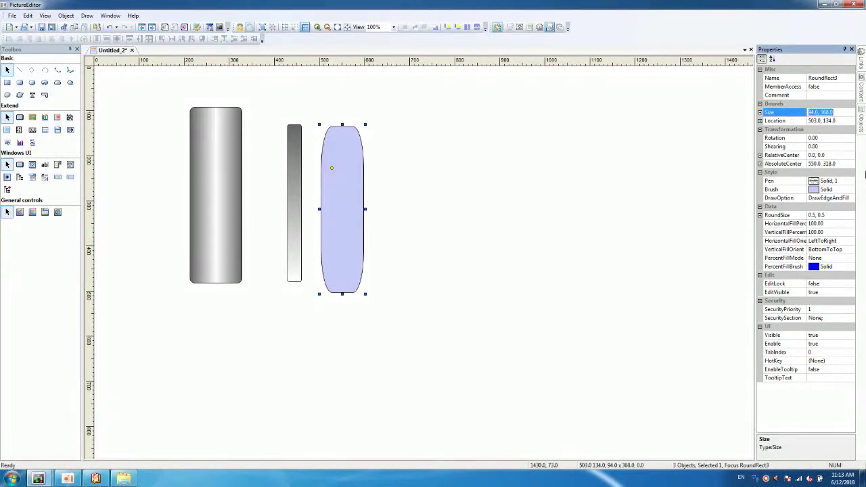
{"action": "type", "text": "25.0"}
{"action": "type", "text": ", 339"}
{"action": "key", "text": "Return"}
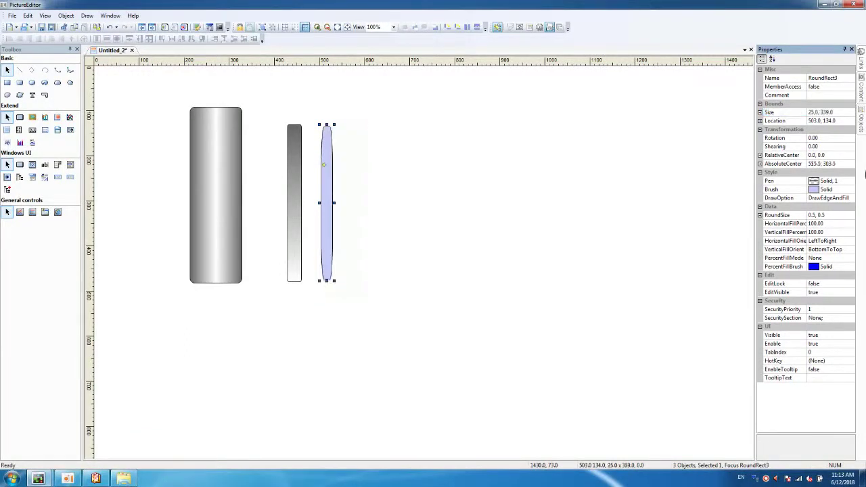
{"action": "left_click", "coordinate": [323, 165]}
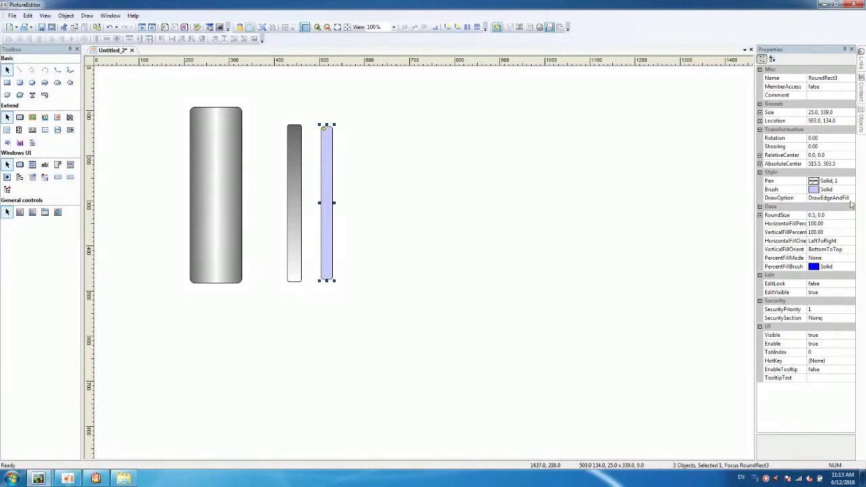
Step: Fill the third rounded rectangle with solid black and deselect it
{"action": "left_click", "coordinate": [825, 190]}
{"action": "left_click", "coordinate": [850, 190]}
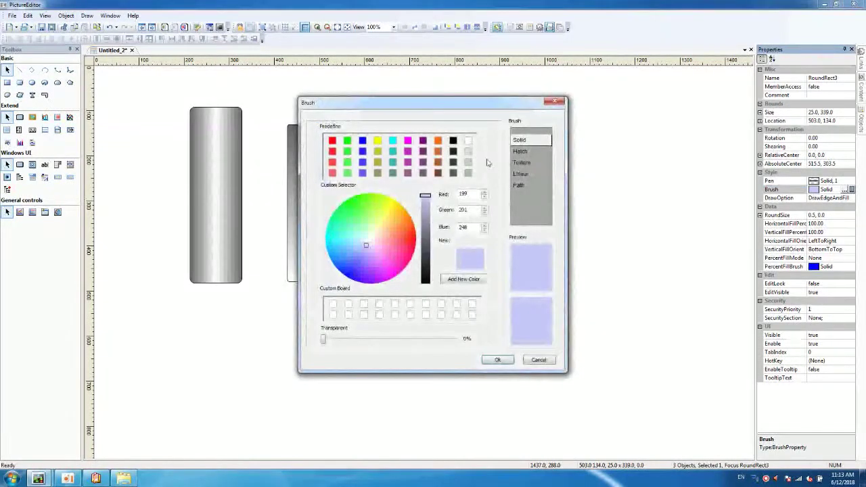
{"action": "left_click", "coordinate": [453, 140]}
{"action": "left_click", "coordinate": [498, 359]}
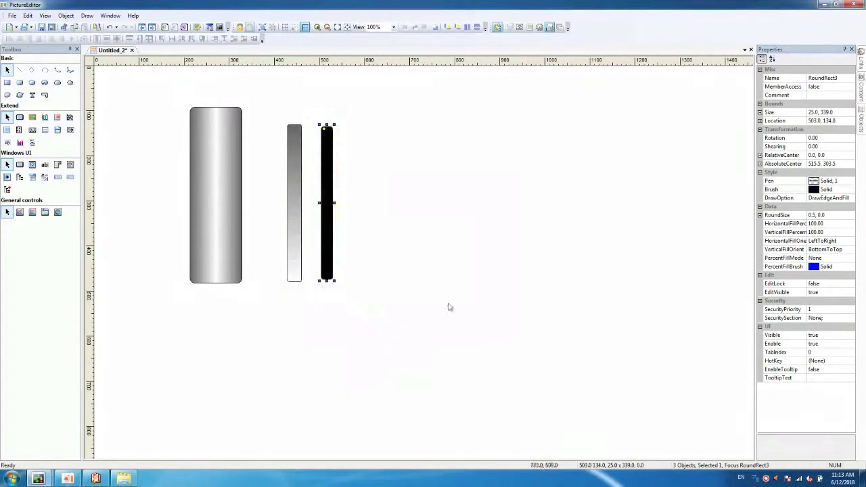
{"action": "left_click", "coordinate": [408, 201]}
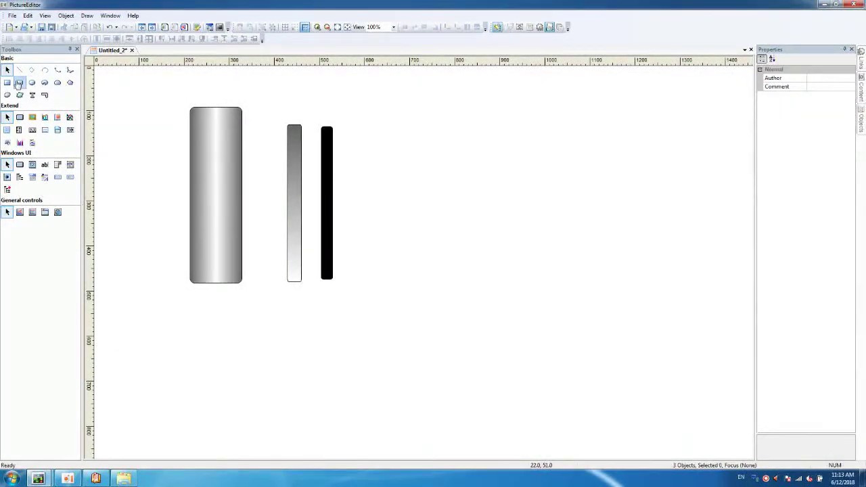
Step: Draw a fourth rounded rectangle at about (575, 138) with corner rounding of about 0.2, 0.0 and set its size to 18.0, 336
{"action": "left_click", "coordinate": [19, 83]}
{"action": "left_click_drag", "start_coordinate": [354, 128], "coordinate": [376, 284]}
{"action": "left_click_drag", "start_coordinate": [360, 169], "coordinate": [355, 130]}
{"action": "left_click", "coordinate": [824, 112]}
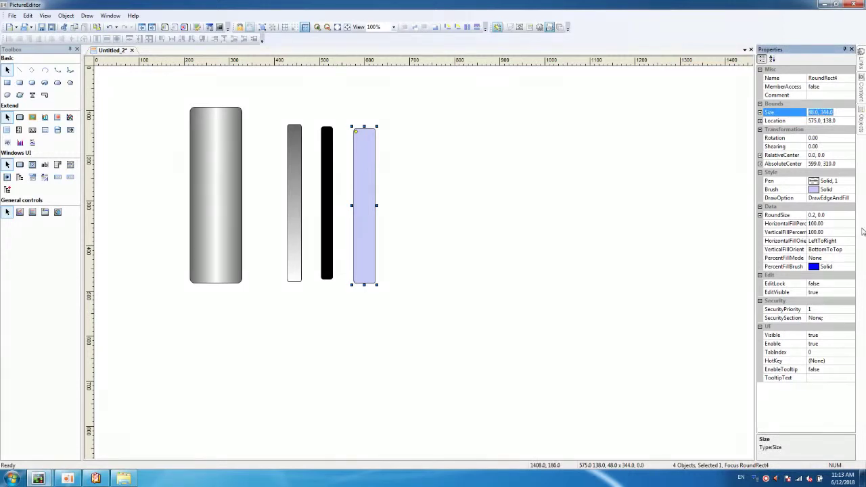
{"action": "type", "text": "18.0, 336"}
{"action": "key", "text": "Return"}
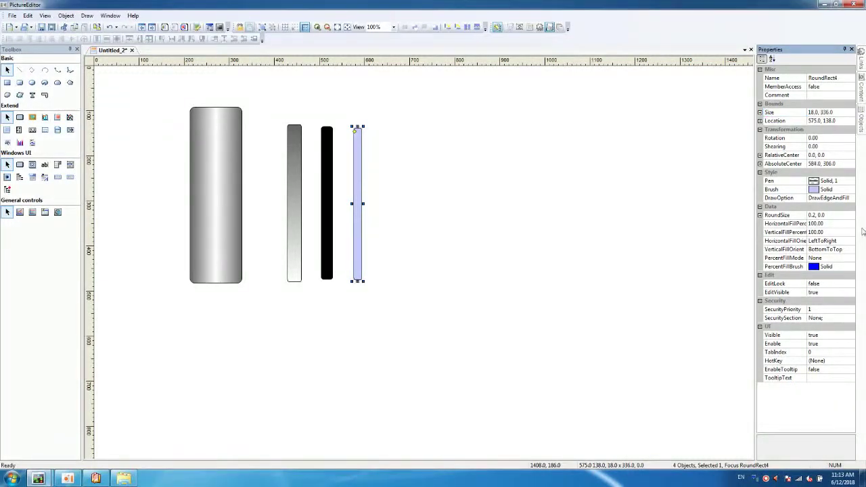
Step: Fill the fourth rounded rectangle with a linear gradient running from white at its upper end to blue at its lower end
{"action": "left_click", "coordinate": [839, 190]}
{"action": "left_click", "coordinate": [844, 190]}
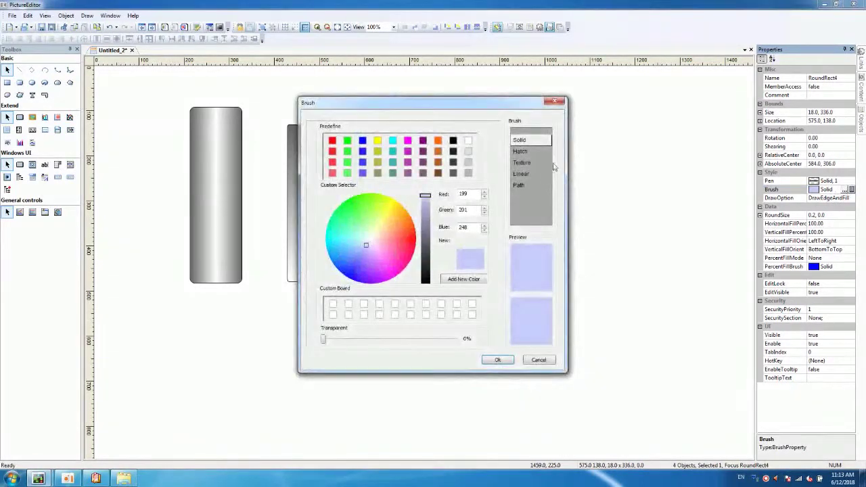
{"action": "left_click", "coordinate": [521, 174]}
{"action": "left_click", "coordinate": [349, 280]}
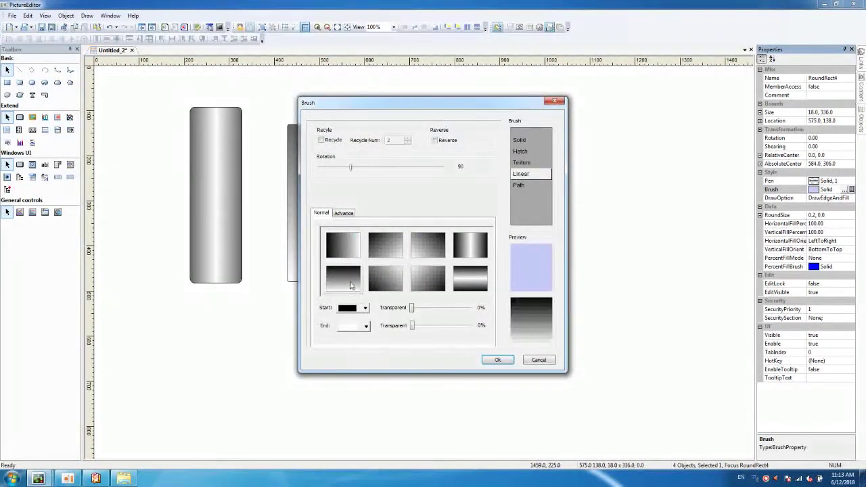
{"action": "left_click", "coordinate": [366, 308]}
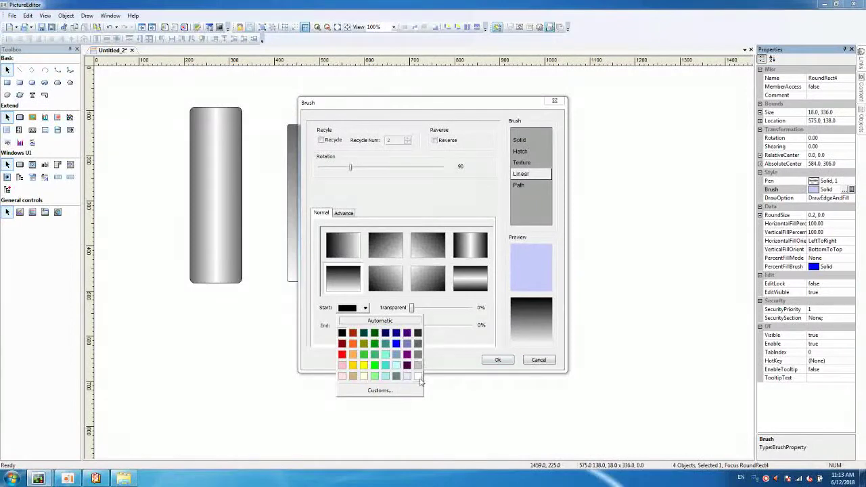
{"action": "left_click", "coordinate": [417, 376]}
{"action": "left_click", "coordinate": [365, 325]}
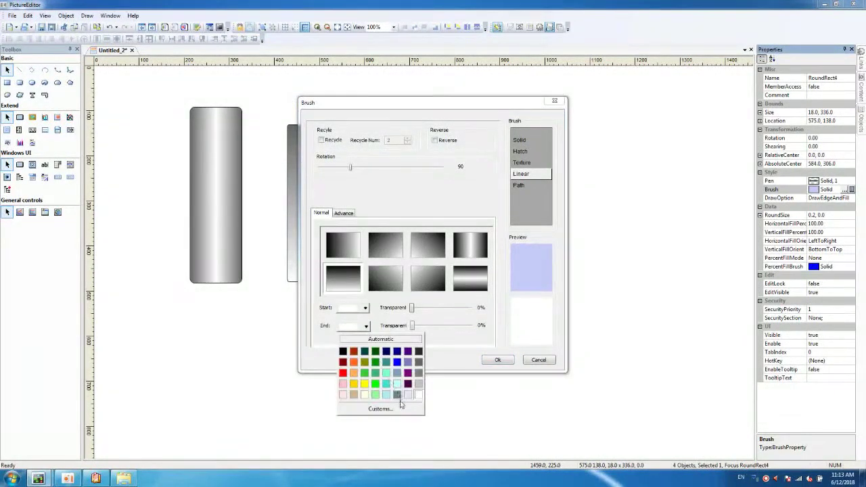
{"action": "left_click", "coordinate": [398, 369]}
{"action": "left_click", "coordinate": [498, 359]}
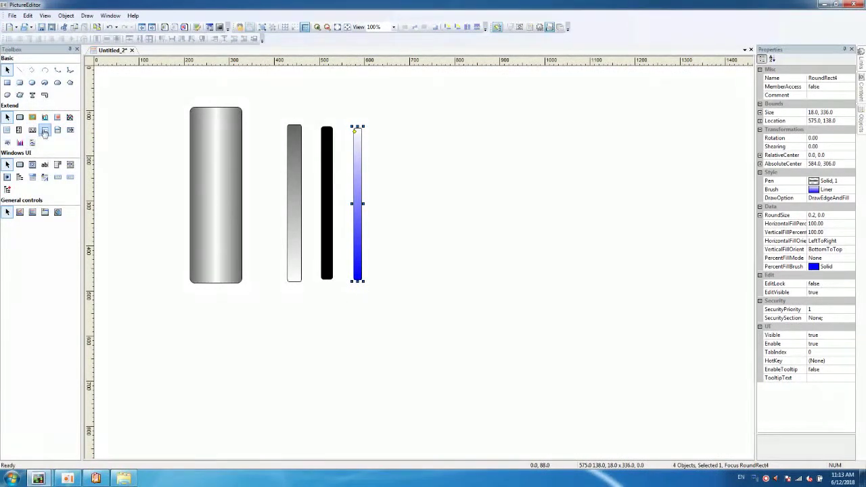
Step: Draw a vertical ruler at about (650, 140), beside the blue bar, and set its size to 33.0, 336.0
{"action": "left_click", "coordinate": [18, 130]}
{"action": "left_click_drag", "start_coordinate": [387, 129], "coordinate": [411, 285]}
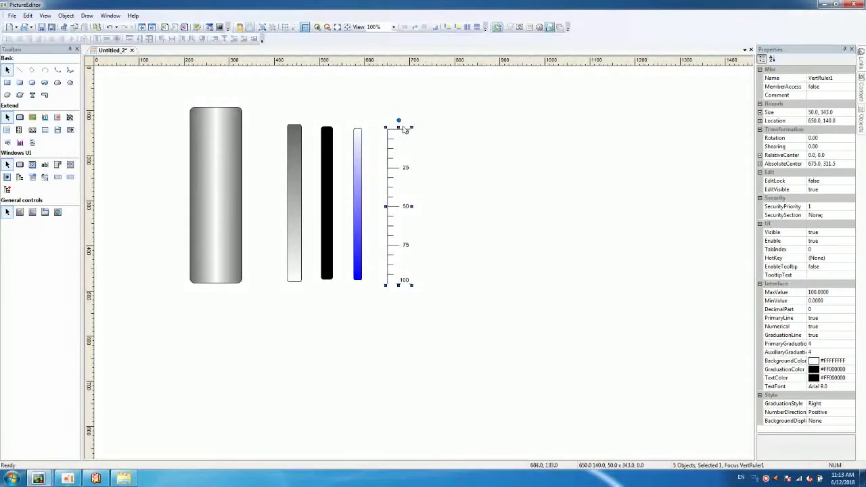
{"action": "left_click_drag", "start_coordinate": [412, 127], "coordinate": [407, 129]}
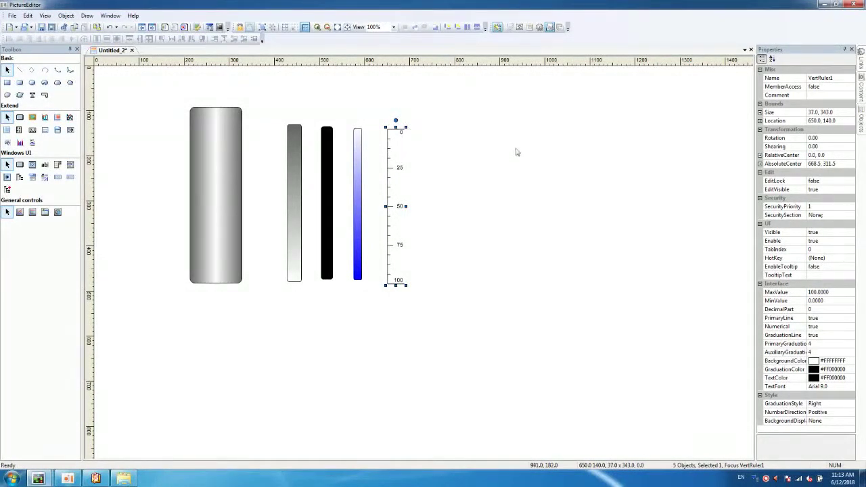
{"action": "left_click", "coordinate": [815, 113]}
{"action": "double_click", "coordinate": [820, 112]}
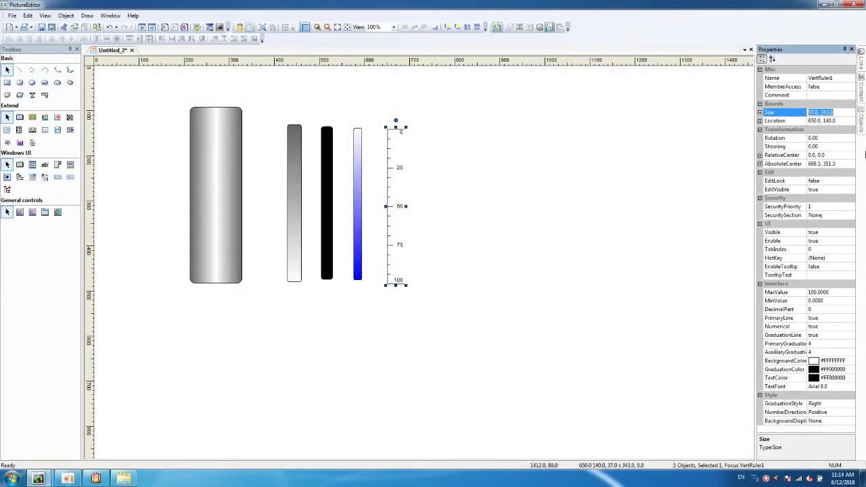
{"action": "type", "text": "38"}
{"action": "key", "text": "Return"}
Step: Set the vertical ruler's number direction to Negative
{"action": "left_click", "coordinate": [816, 414]}
{"action": "left_click", "coordinate": [851, 413]}
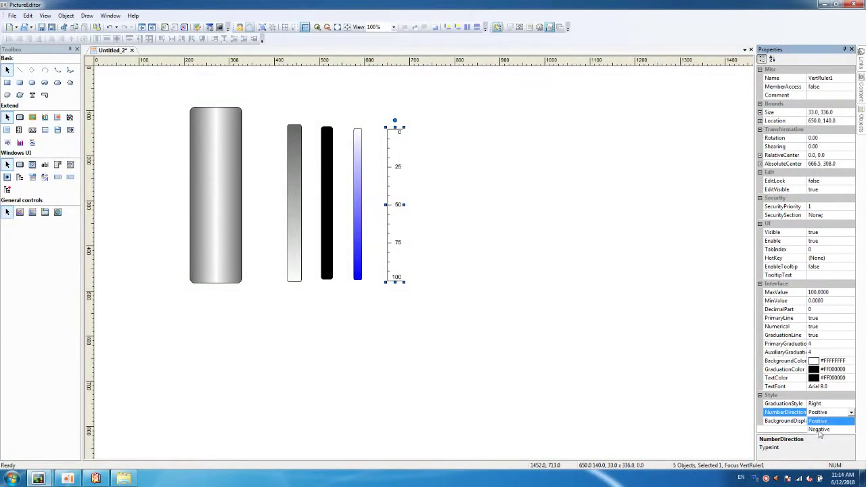
{"action": "left_click", "coordinate": [818, 429]}
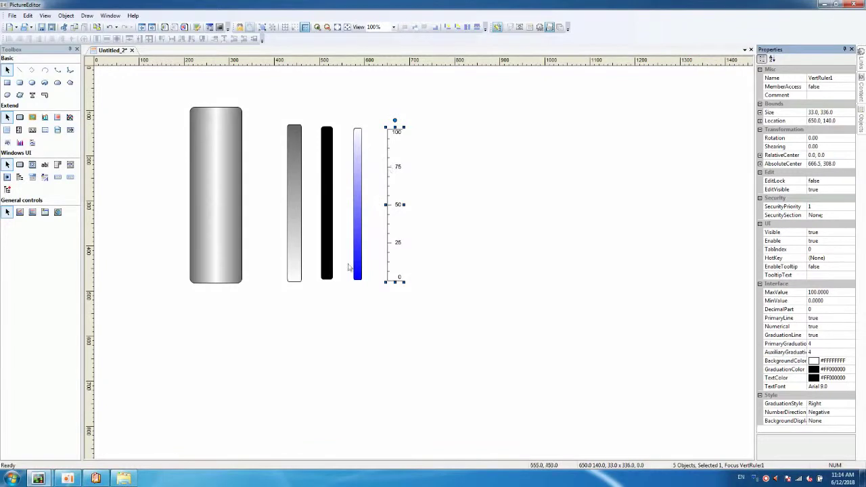
Step: Stack the black bar and the blue gradient bar on the grey gradient bar, and place the vertical ruler beside them at about (470, 138)
{"action": "left_click", "coordinate": [338, 284]}
{"action": "left_click_drag", "start_coordinate": [328, 265], "coordinate": [297, 258]}
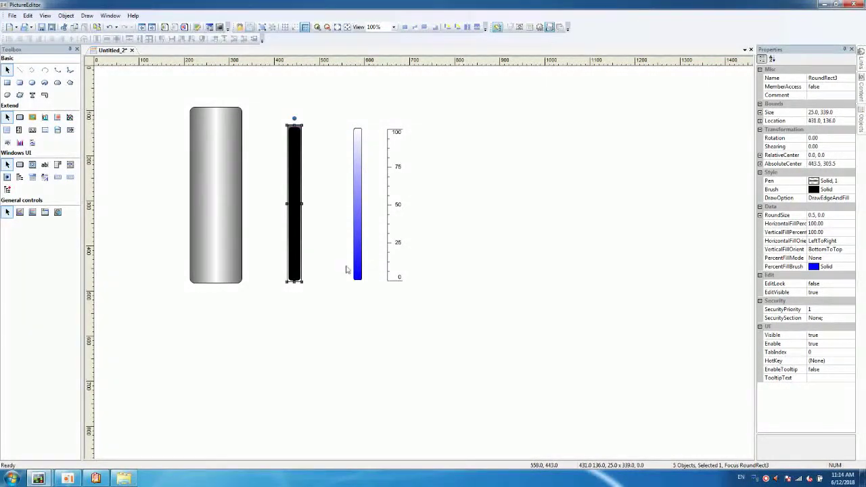
{"action": "left_click_drag", "start_coordinate": [357, 204], "coordinate": [293, 198]}
{"action": "left_click_drag", "start_coordinate": [391, 206], "coordinate": [309, 200]}
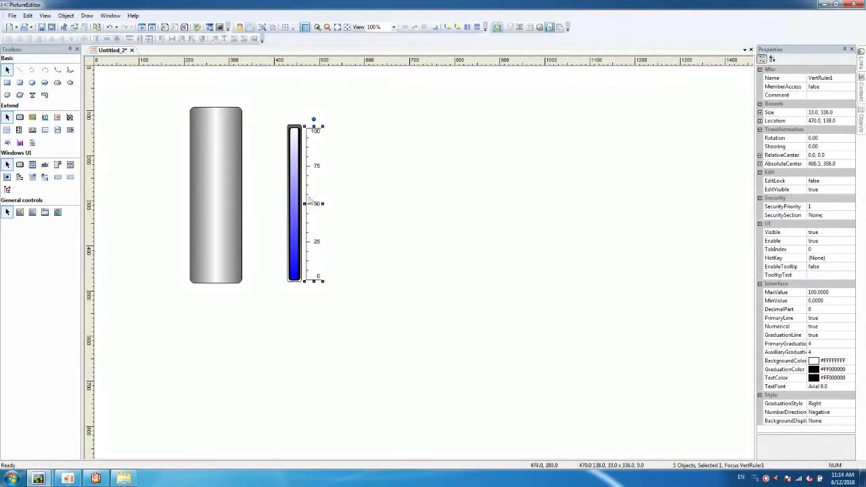
Step: Group the three stacked bars and the vertical ruler into one object
{"action": "left_click", "coordinate": [293, 197], "text": "shift"}
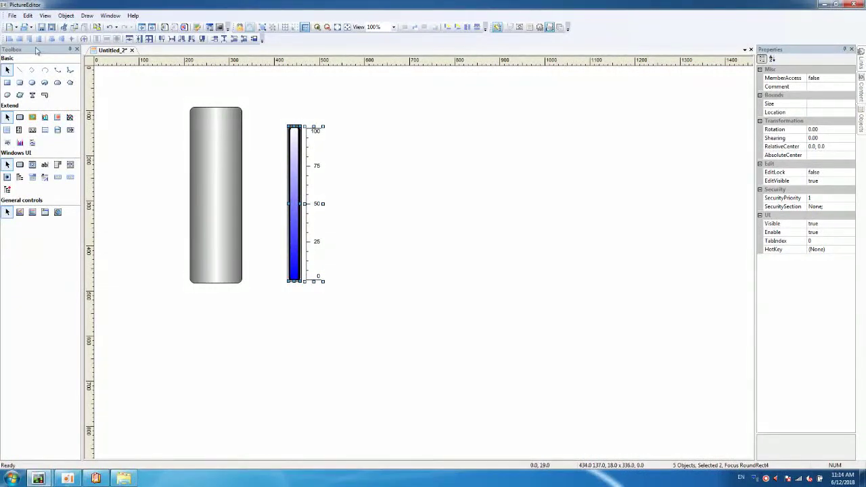
{"action": "left_click", "coordinate": [403, 249]}
{"action": "left_click_drag", "start_coordinate": [351, 306], "coordinate": [274, 117]}
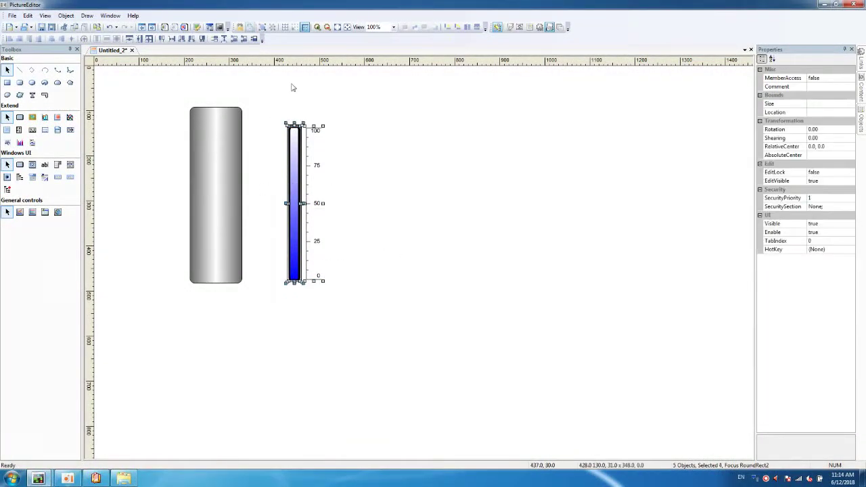
{"action": "left_click", "coordinate": [264, 27]}
Step: Move the grouped bars and ruler onto the large metallic rounded rectangle, at about (234, 120)
{"action": "left_click", "coordinate": [324, 224]}
{"action": "left_click_drag", "start_coordinate": [294, 216], "coordinate": [203, 209]}
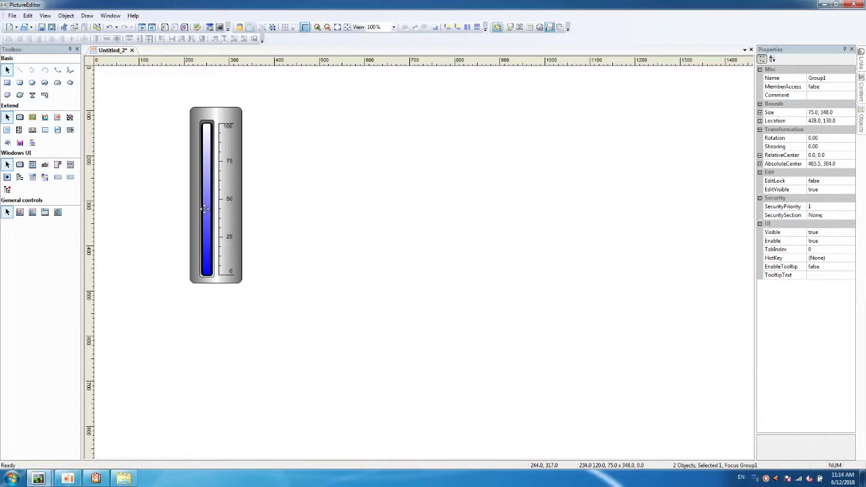
{"action": "left_click_drag", "start_coordinate": [206, 212], "coordinate": [205, 212]}
{"action": "left_click", "coordinate": [385, 217]}
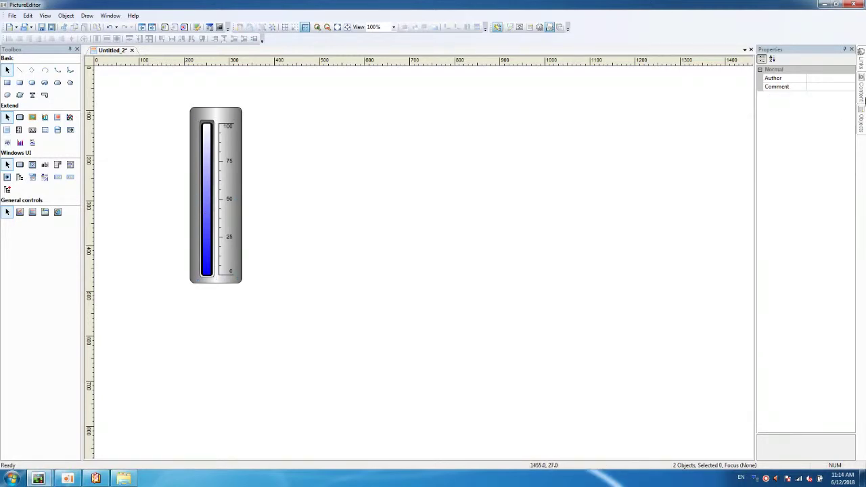
Step: Add a model property named BackColor of type Brush with a solid white default
{"action": "left_click", "coordinate": [861, 90]}
{"action": "right_click", "coordinate": [788, 70]}
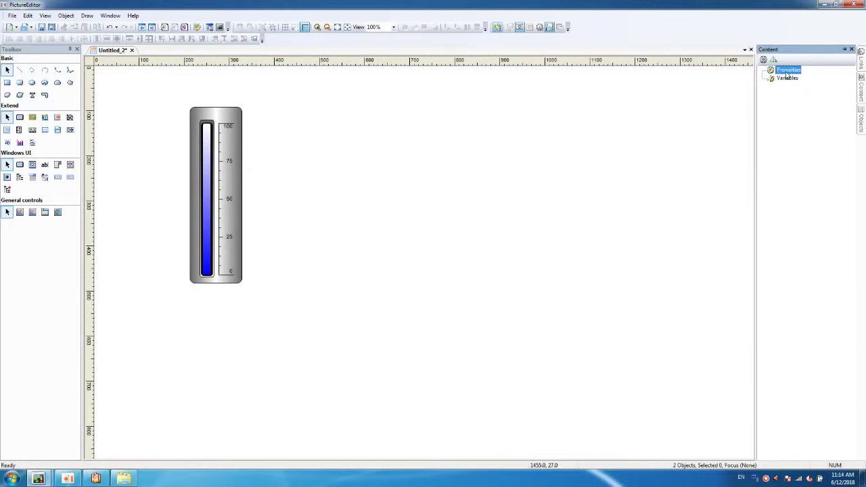
{"action": "left_click", "coordinate": [815, 78]}
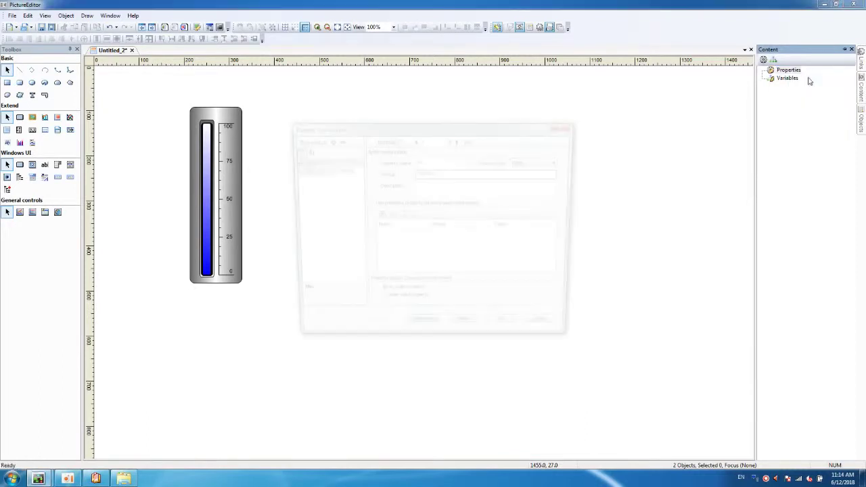
{"action": "left_click_drag", "start_coordinate": [439, 162], "coordinate": [417, 164]}
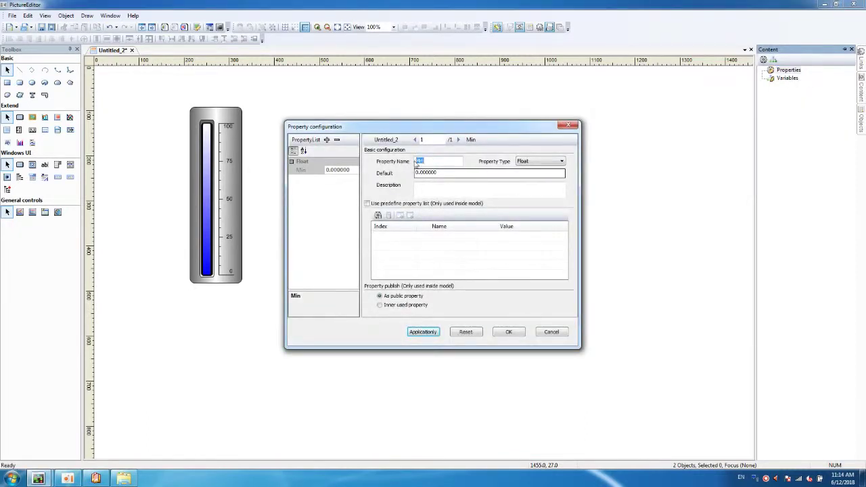
{"action": "type", "text": "BackColor"}
{"action": "left_click", "coordinate": [548, 161]}
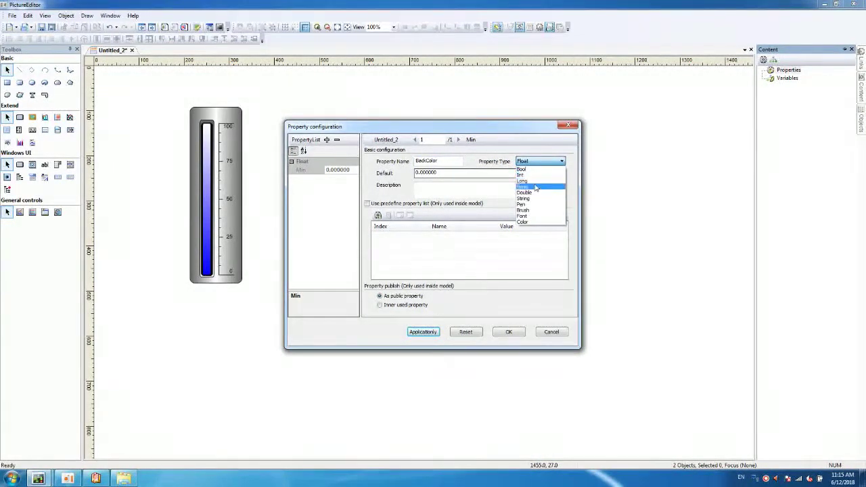
{"action": "left_click", "coordinate": [525, 211]}
{"action": "left_click", "coordinate": [513, 174]}
{"action": "left_click", "coordinate": [559, 174]}
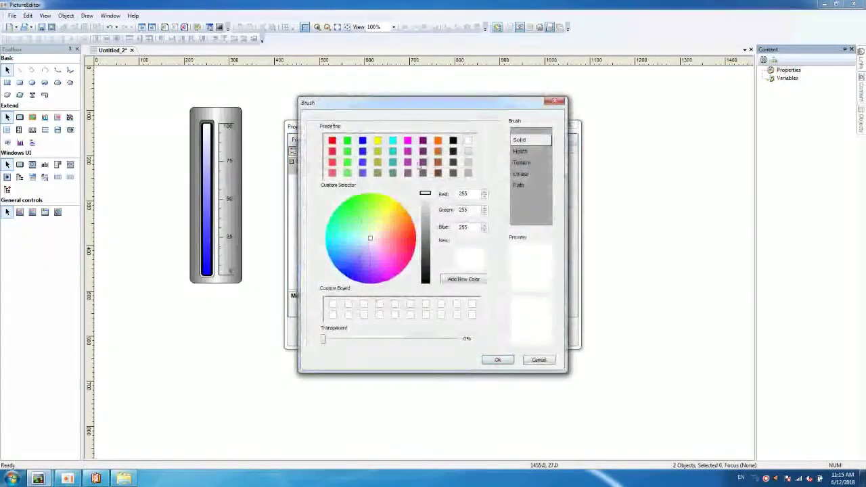
{"action": "left_click", "coordinate": [498, 361]}
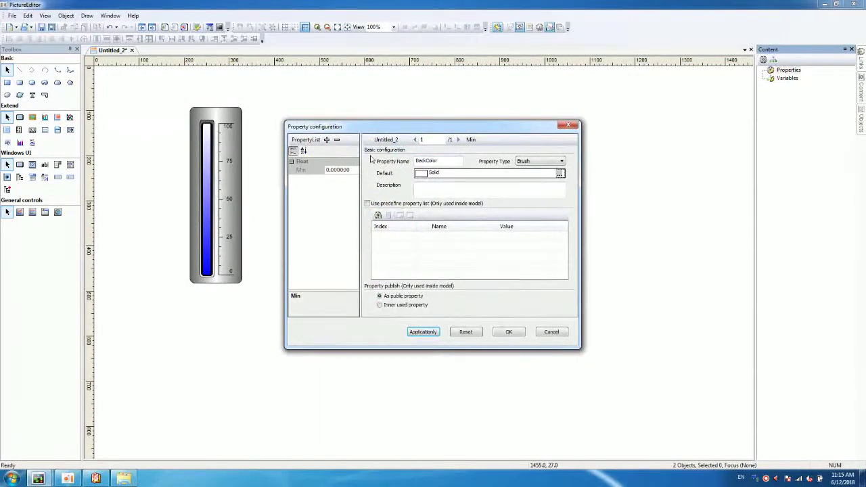
Step: Add a second property named fluidcolor of type Brush with a solid blue default
{"action": "left_click", "coordinate": [327, 139]}
{"action": "left_click_drag", "start_coordinate": [459, 160], "coordinate": [404, 165]}
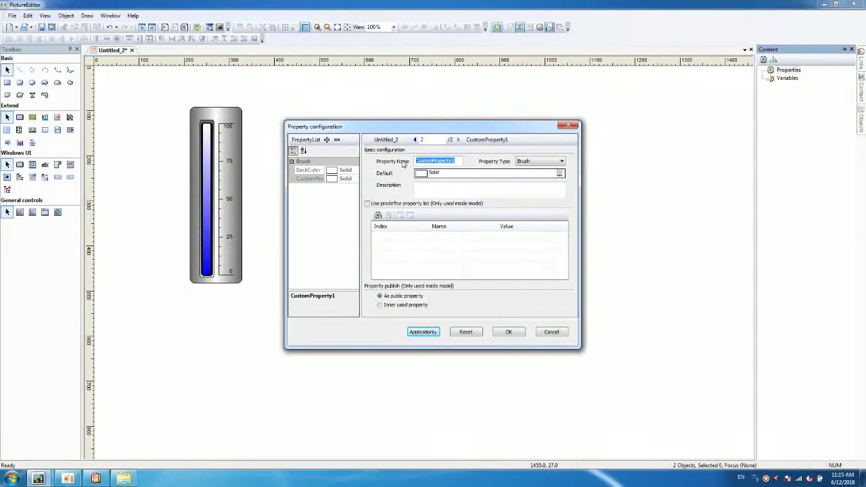
{"action": "type", "text": "fluidcolor"}
{"action": "left_click", "coordinate": [560, 174]}
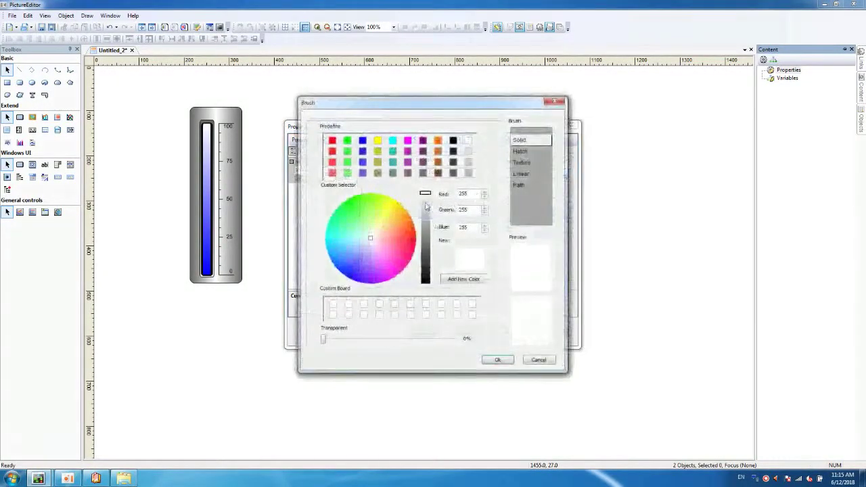
{"action": "left_click", "coordinate": [497, 359]}
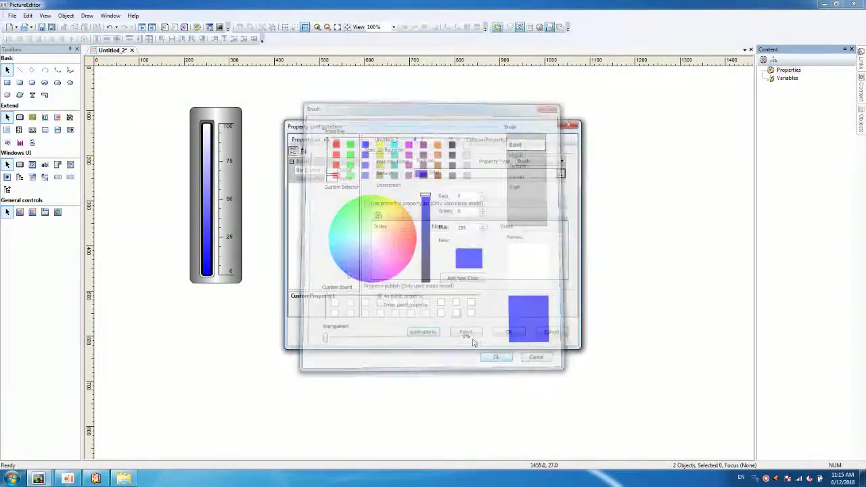
Step: Add a property named Max of type Float with a default of 100
{"action": "left_click", "coordinate": [326, 139]}
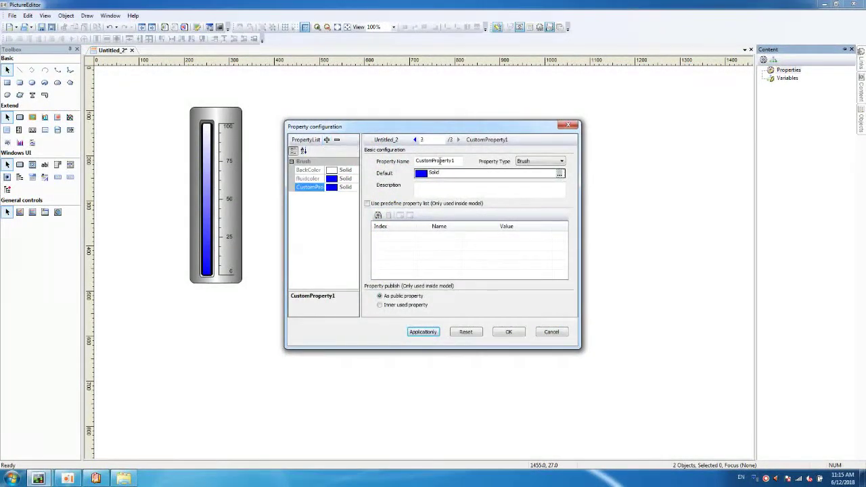
{"action": "type", "text": "Max"}
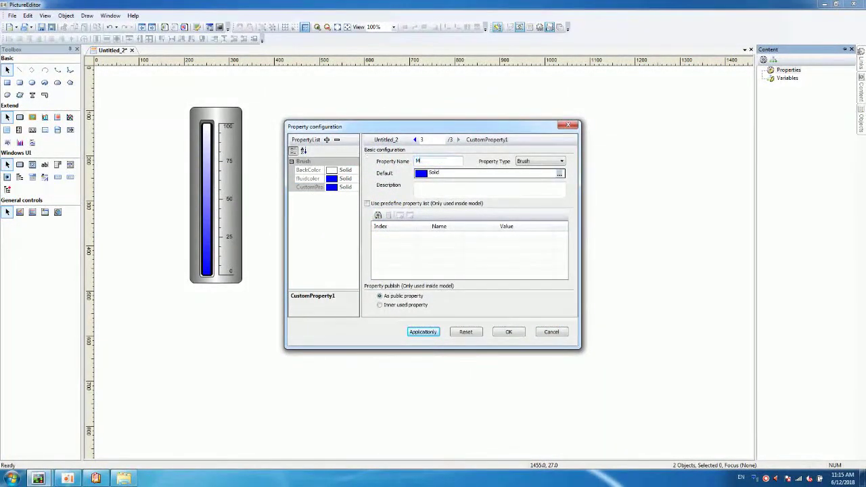
{"action": "left_click", "coordinate": [550, 161]}
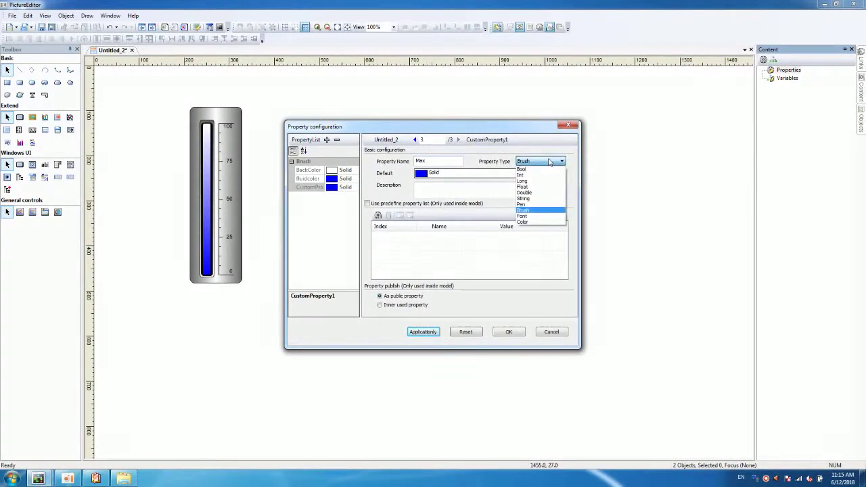
{"action": "left_click", "coordinate": [522, 186]}
{"action": "double_click", "coordinate": [427, 173]}
{"action": "type", "text": "100"}
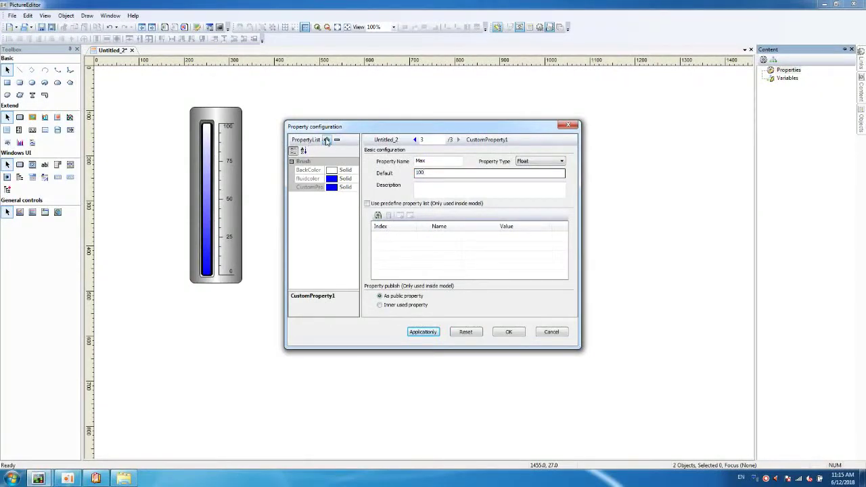
Step: Add a property named Min of type Float with a default of 0, and accept the property configuration
{"action": "left_click", "coordinate": [327, 139]}
{"action": "left_click_drag", "start_coordinate": [462, 162], "coordinate": [384, 157]}
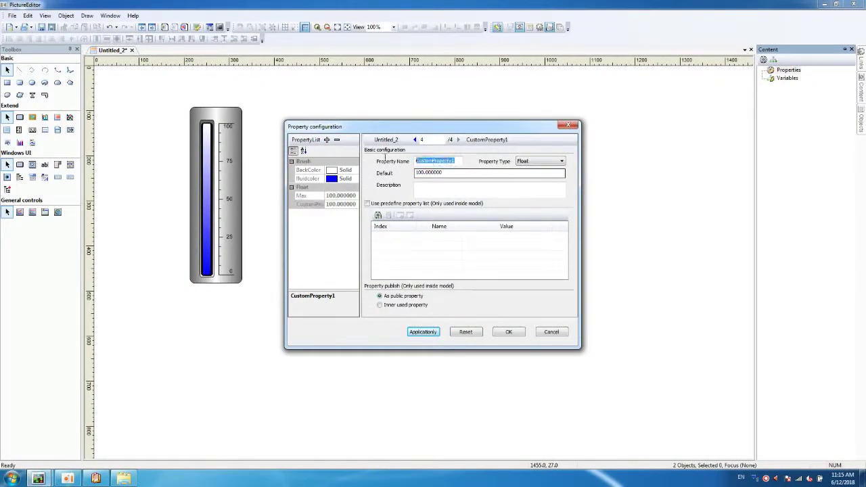
{"action": "type", "text": "Min"}
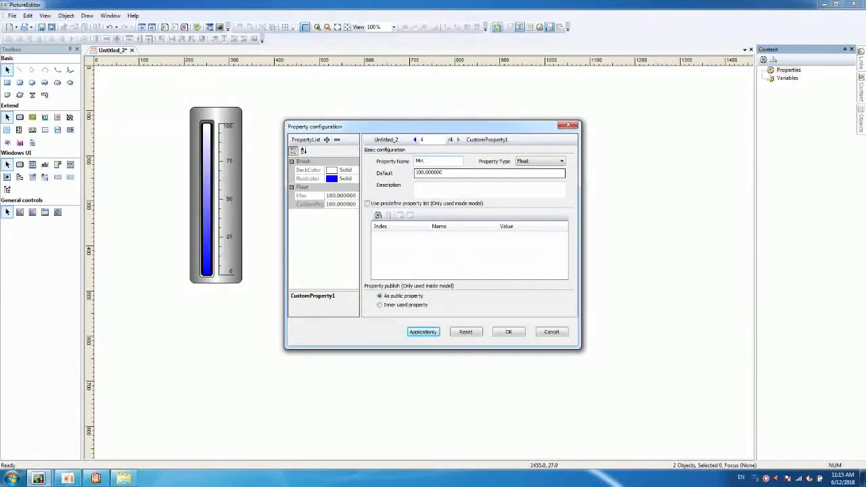
{"action": "left_click", "coordinate": [559, 160]}
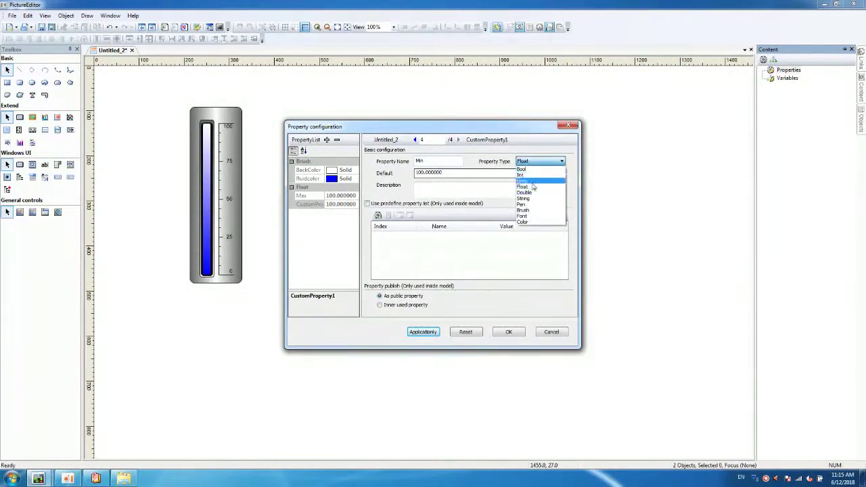
{"action": "left_click", "coordinate": [512, 186]}
{"action": "key", "text": "Tab"}
{"action": "type", "text": "0"}
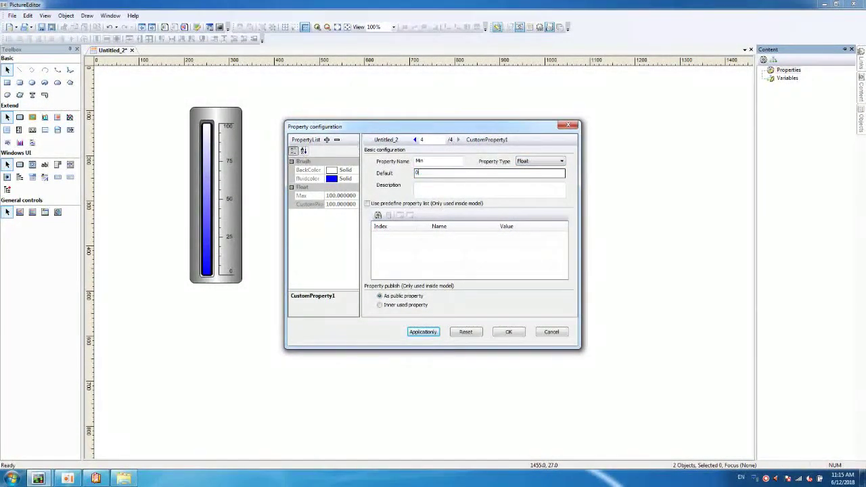
{"action": "left_click", "coordinate": [319, 194]}
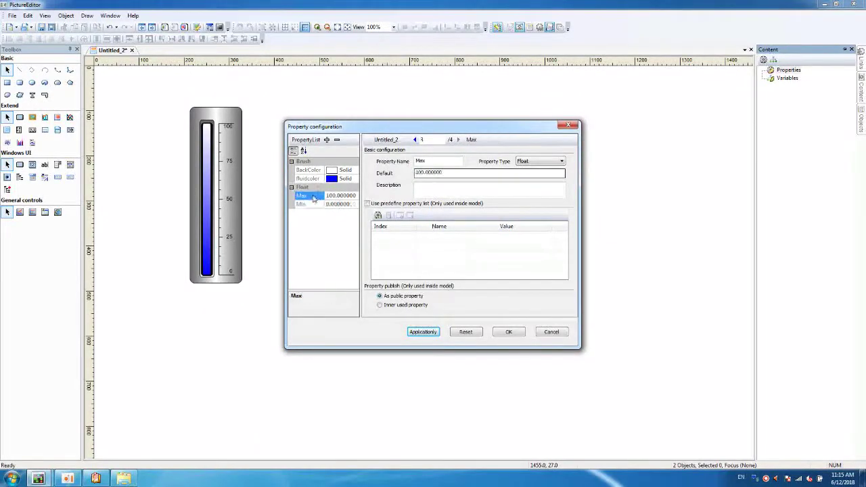
{"action": "left_click", "coordinate": [511, 334]}
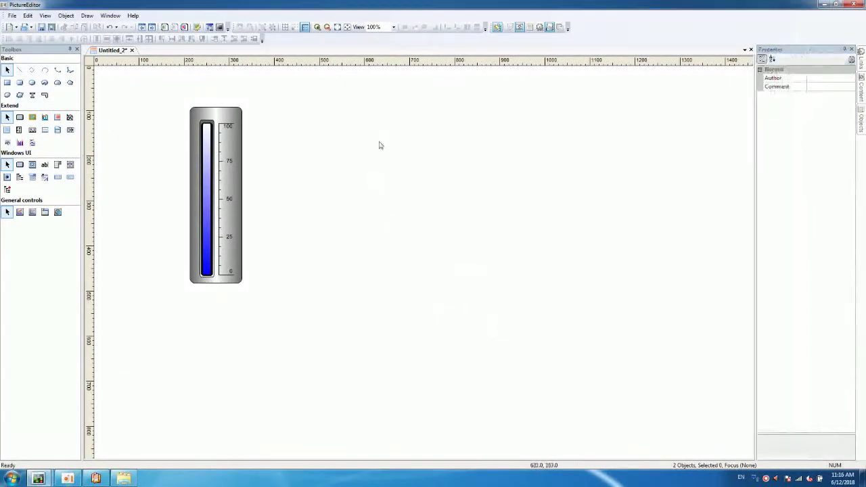
Step: Add a model variable named fluidvalue of type Float, keeping the default of 0
{"action": "left_click", "coordinate": [862, 84]}
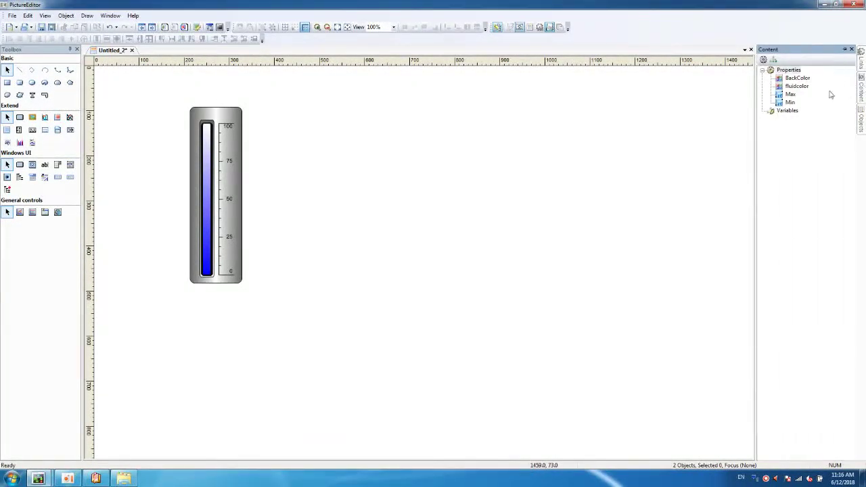
{"action": "left_click", "coordinate": [785, 113]}
{"action": "right_click", "coordinate": [785, 115]}
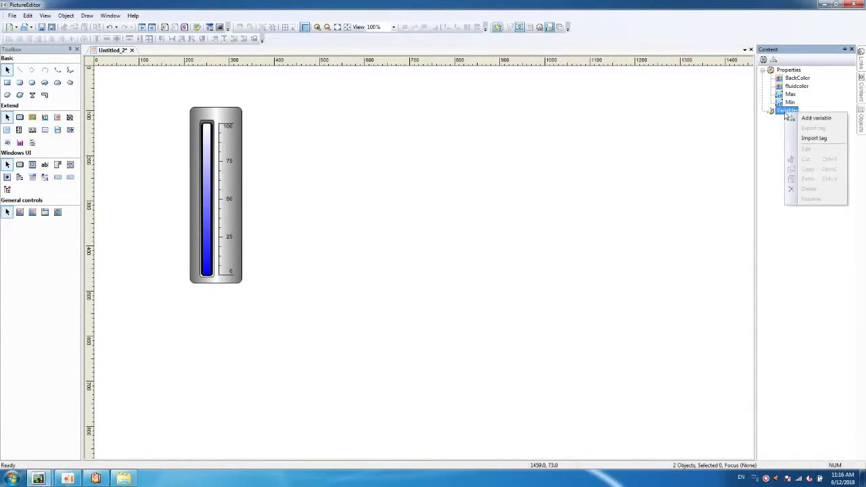
{"action": "left_click", "coordinate": [801, 118]}
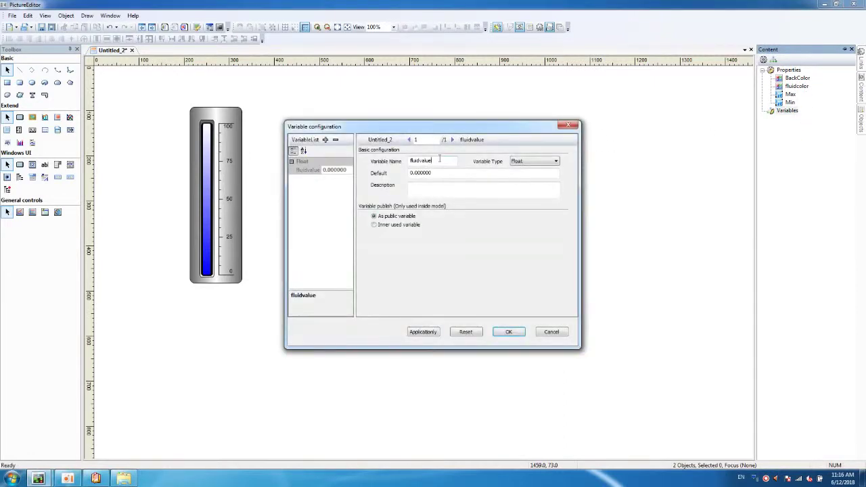
{"action": "left_click", "coordinate": [414, 160]}
{"action": "double_click", "coordinate": [440, 161]}
{"action": "type", "text": "fluidvalue"}
{"action": "left_click", "coordinate": [539, 167]}
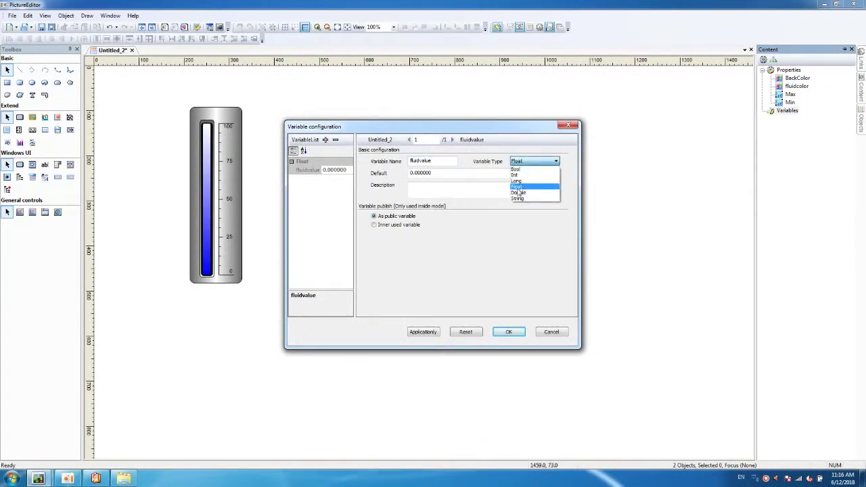
{"action": "left_click", "coordinate": [452, 174]}
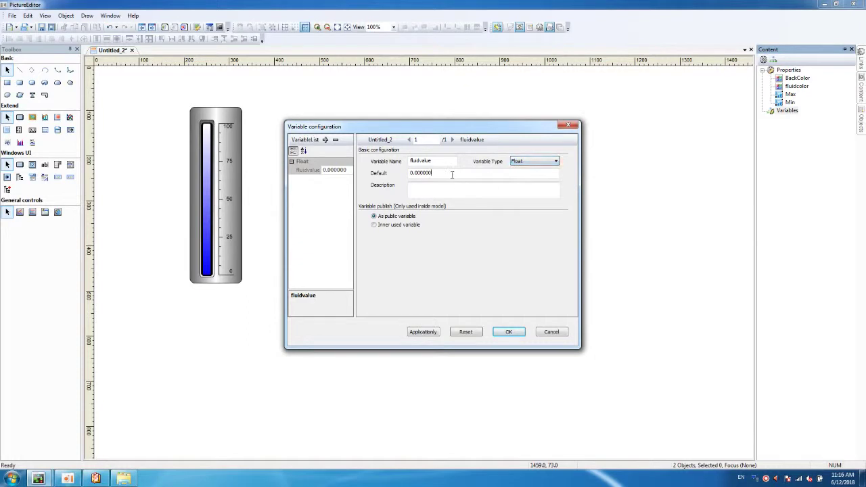
{"action": "left_click", "coordinate": [509, 333]}
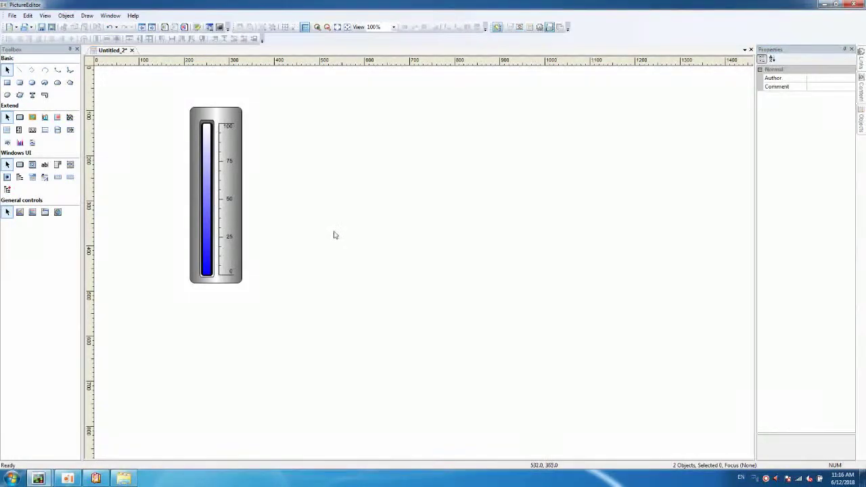
Step: Link the brush of the large rounded background rectangle to the BackColor property
{"action": "left_click", "coordinate": [218, 120]}
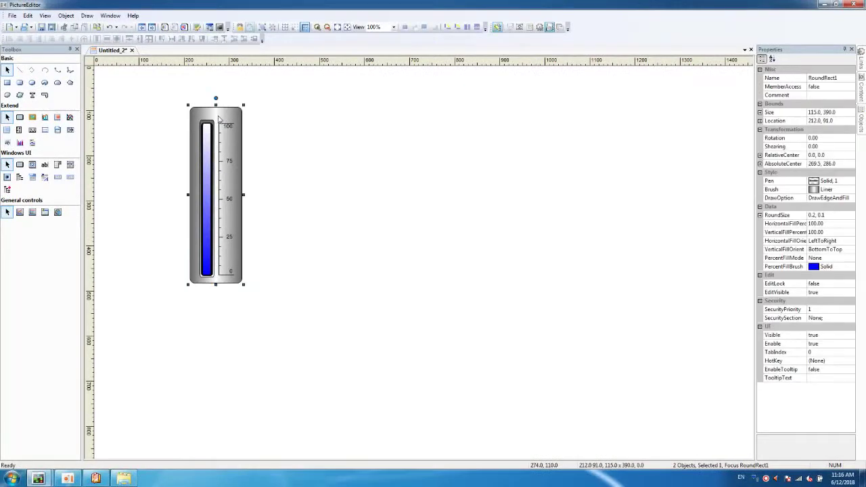
{"action": "left_click", "coordinate": [841, 192]}
{"action": "left_click", "coordinate": [851, 189]}
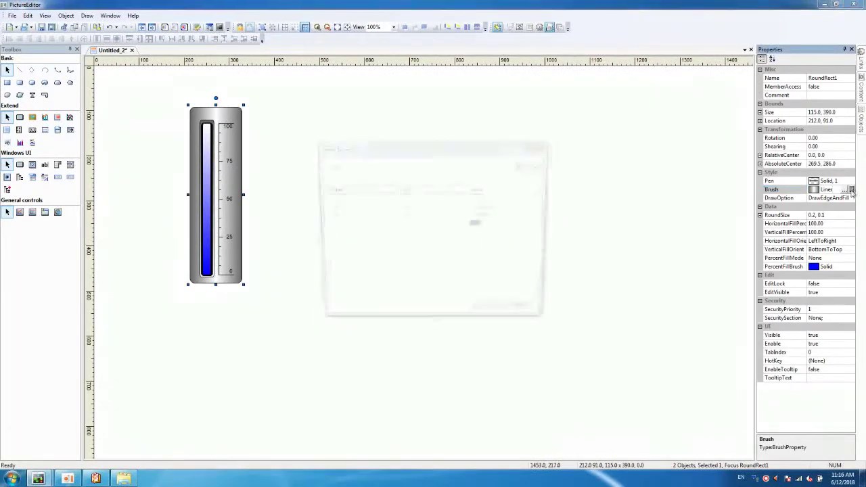
{"action": "left_click", "coordinate": [334, 200]}
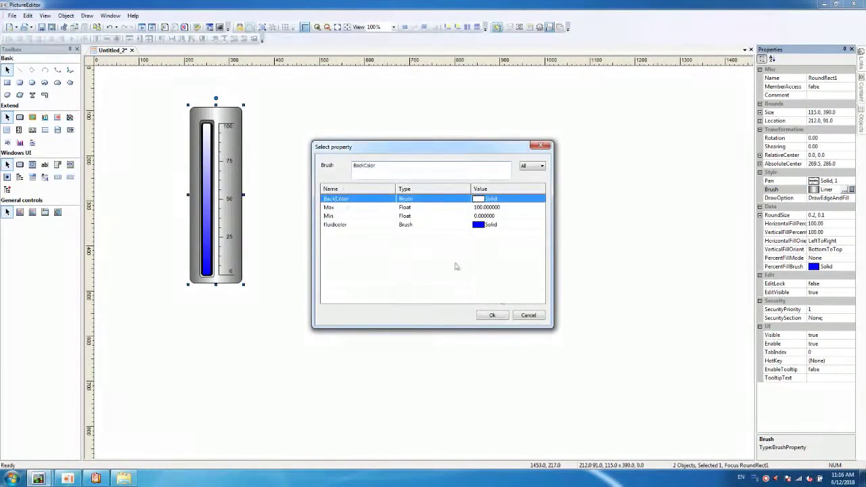
{"action": "left_click", "coordinate": [492, 315]}
Step: Link the brush of the narrow rounded fluid bar inside the gauge to the fluidcolor property
{"action": "left_click", "coordinate": [208, 166]}
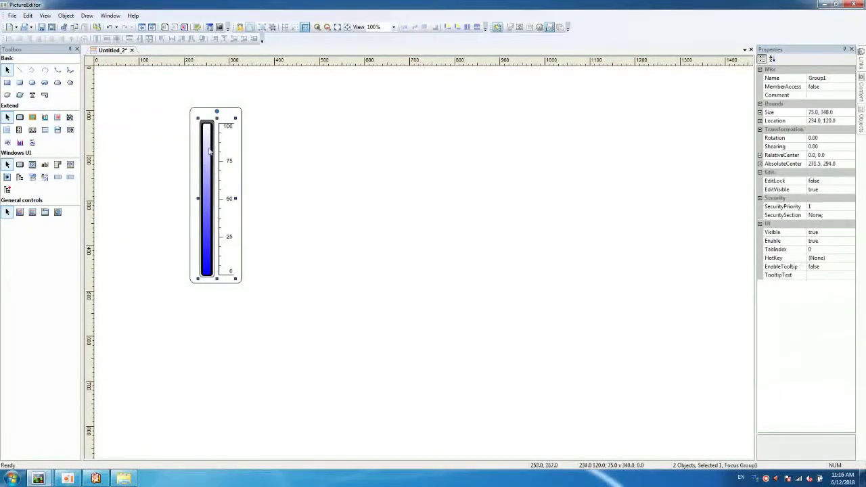
{"action": "left_click", "coordinate": [291, 168]}
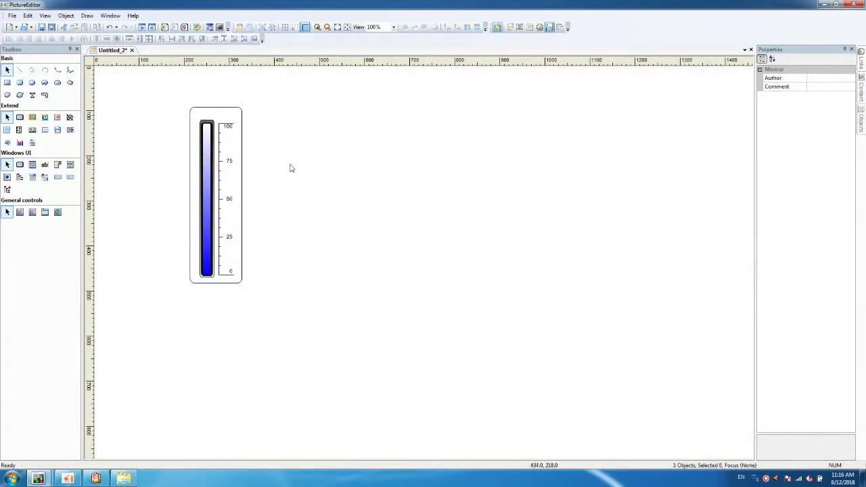
{"action": "left_click", "coordinate": [209, 156]}
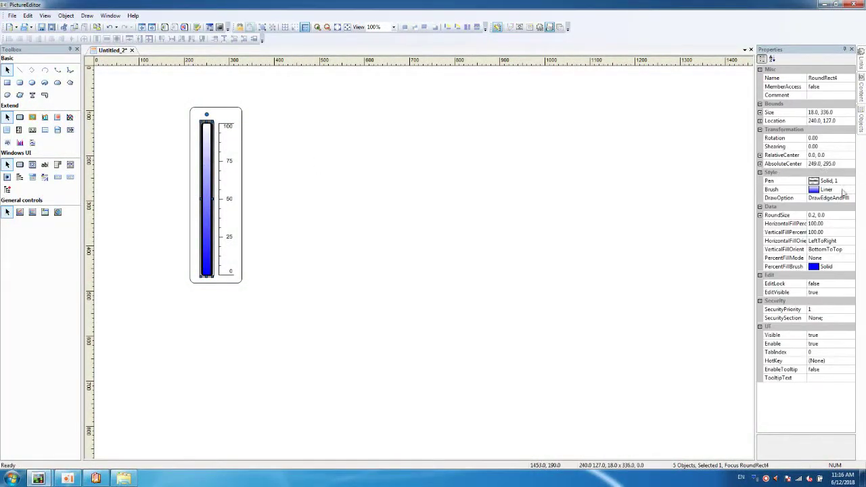
{"action": "left_click", "coordinate": [833, 192]}
{"action": "left_click", "coordinate": [852, 190]}
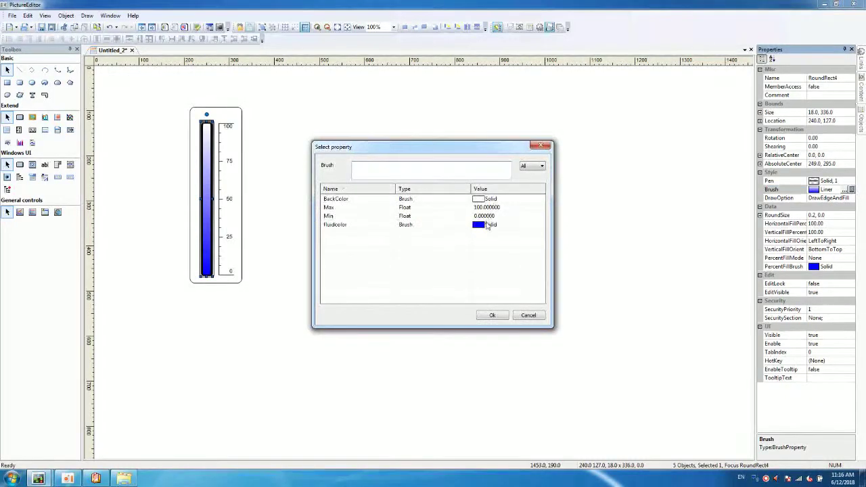
{"action": "left_click", "coordinate": [491, 225]}
{"action": "left_click", "coordinate": [493, 316]}
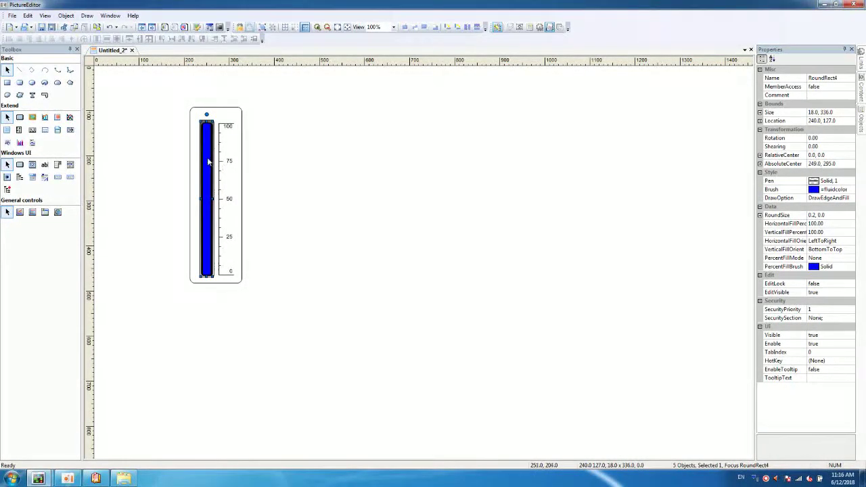
Step: Add a VerticalScale animation to the gauge's fluid bar
{"action": "double_click", "coordinate": [207, 165]}
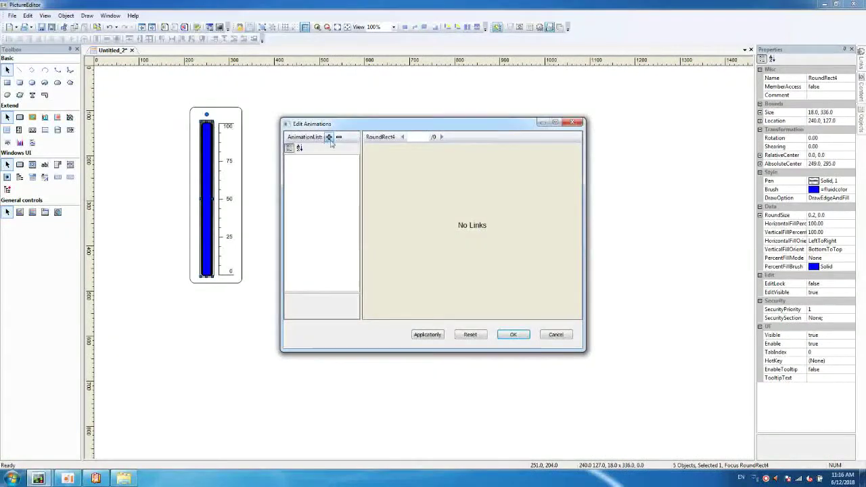
{"action": "left_click", "coordinate": [329, 137]}
{"action": "left_click", "coordinate": [329, 137]}
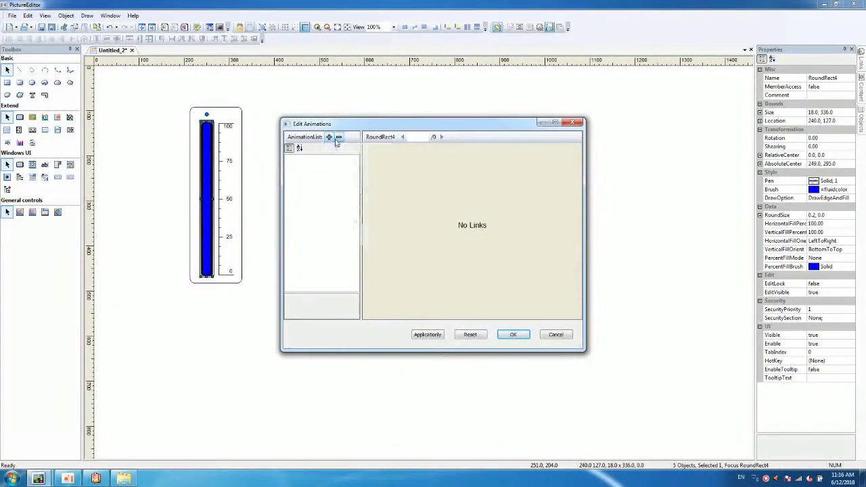
{"action": "left_click", "coordinate": [329, 137]}
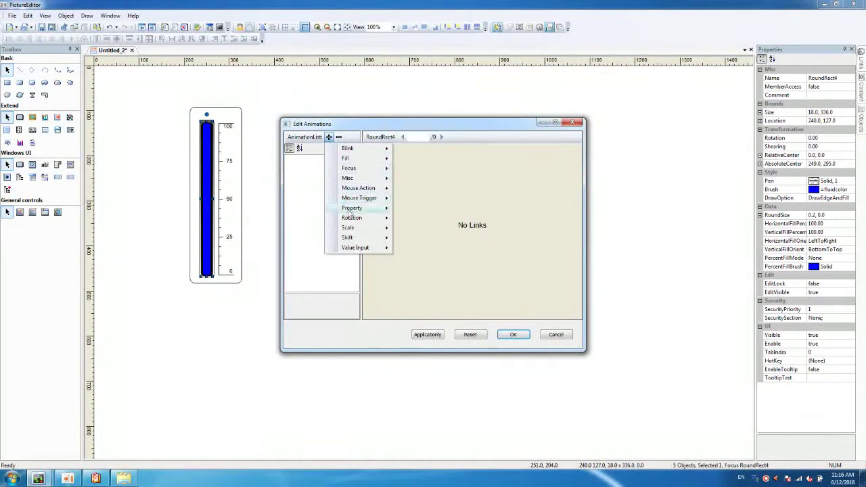
{"action": "mouse_move", "coordinate": [350, 229]}
{"action": "left_click", "coordinate": [414, 232]}
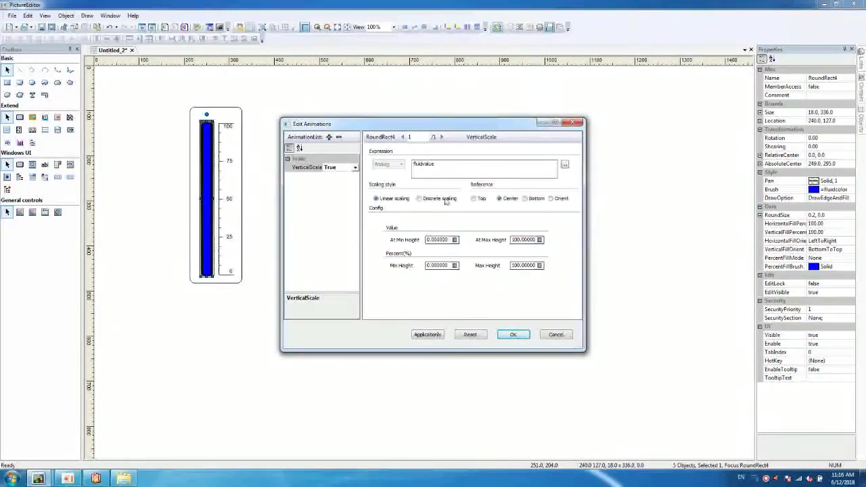
Step: Use the model variable fluidvalue as the vertical scale expression and set the scaling reference to Bottom
{"action": "double_click", "coordinate": [504, 172]}
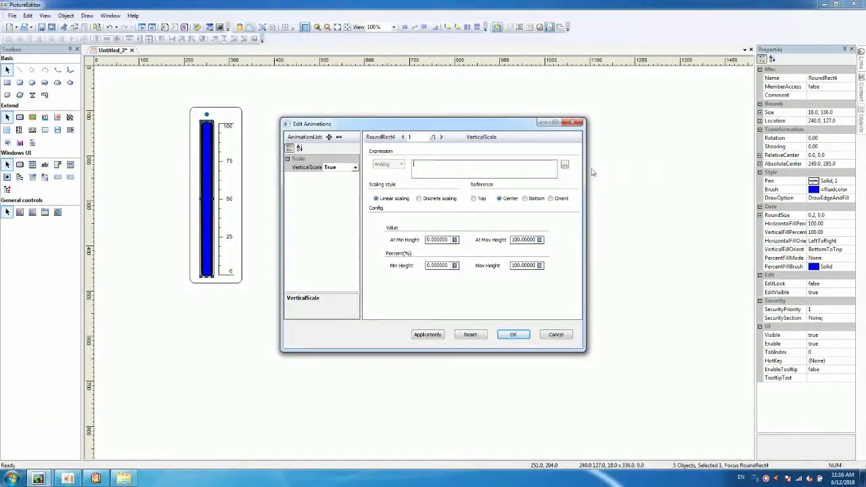
{"action": "left_click", "coordinate": [564, 164]}
{"action": "left_click", "coordinate": [313, 148]}
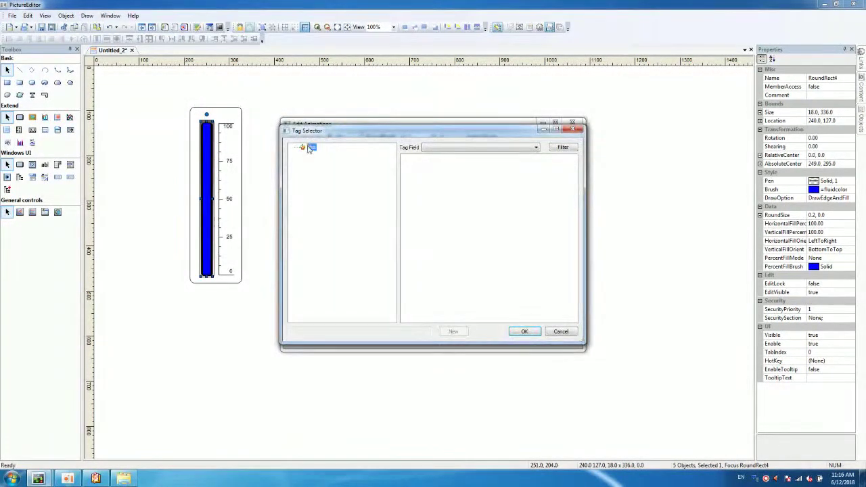
{"action": "double_click", "coordinate": [418, 171]}
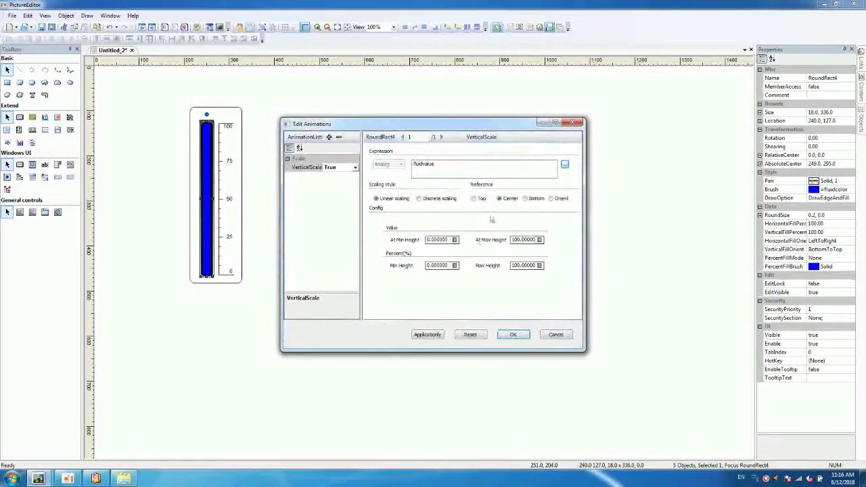
{"action": "left_click", "coordinate": [526, 198]}
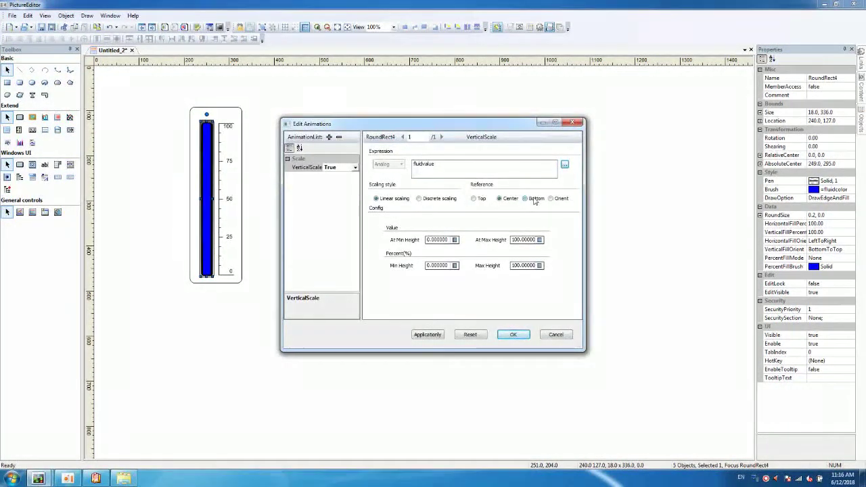
Step: Link the animation's value at minimum height to Min and at maximum height to Max, and accept the animation
{"action": "left_click", "coordinate": [455, 240]}
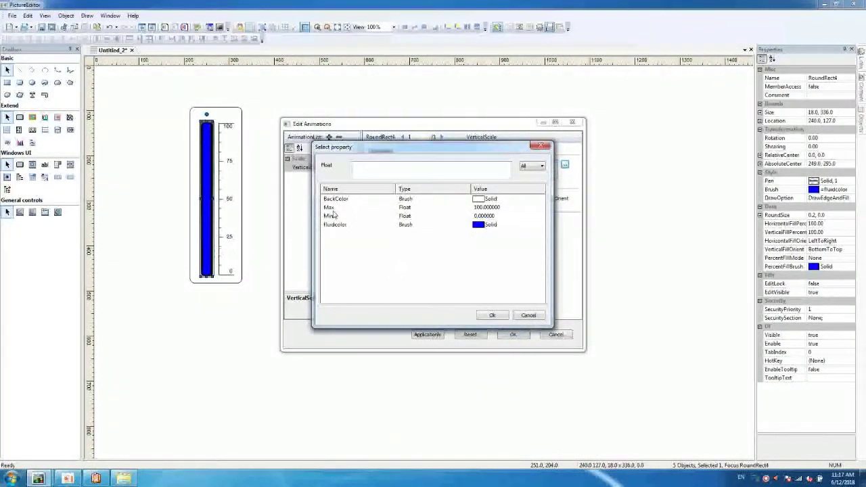
{"action": "left_click", "coordinate": [332, 216]}
{"action": "left_click", "coordinate": [493, 315]}
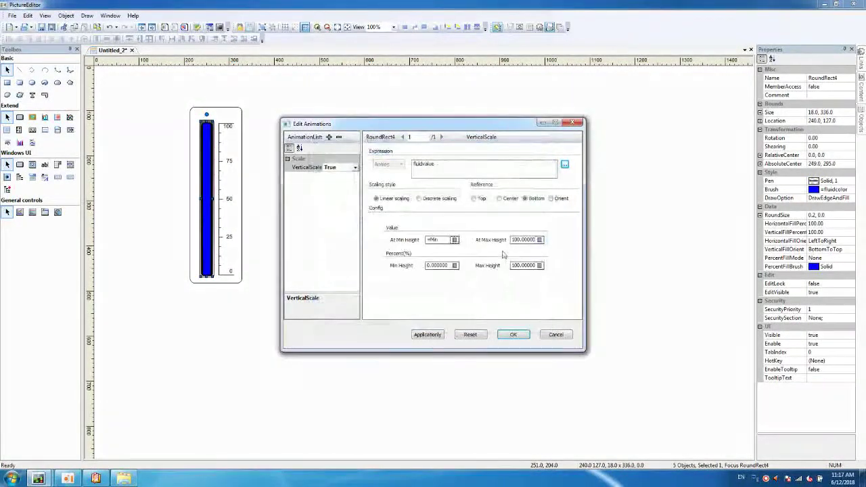
{"action": "left_click", "coordinate": [539, 240]}
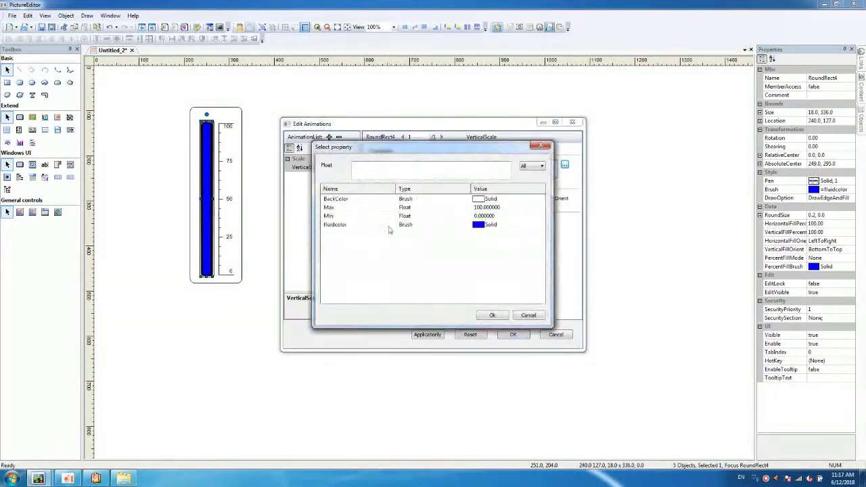
{"action": "left_click", "coordinate": [332, 207]}
{"action": "left_click", "coordinate": [492, 315]}
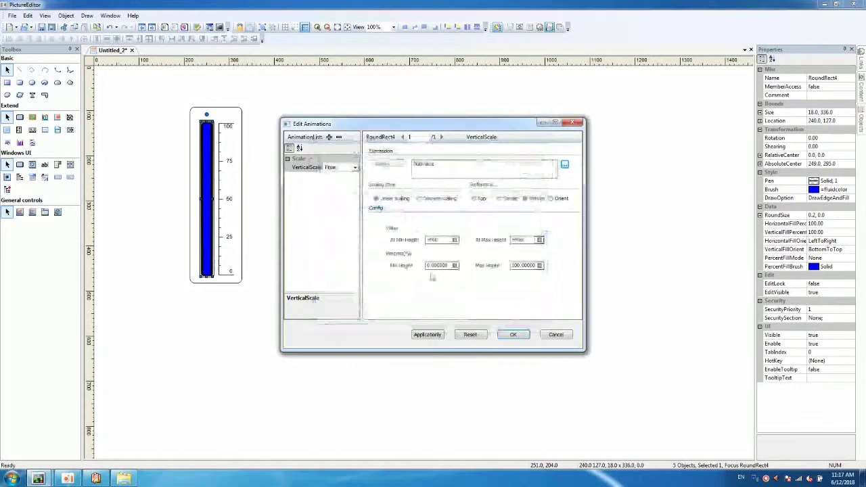
{"action": "left_click", "coordinate": [513, 335]}
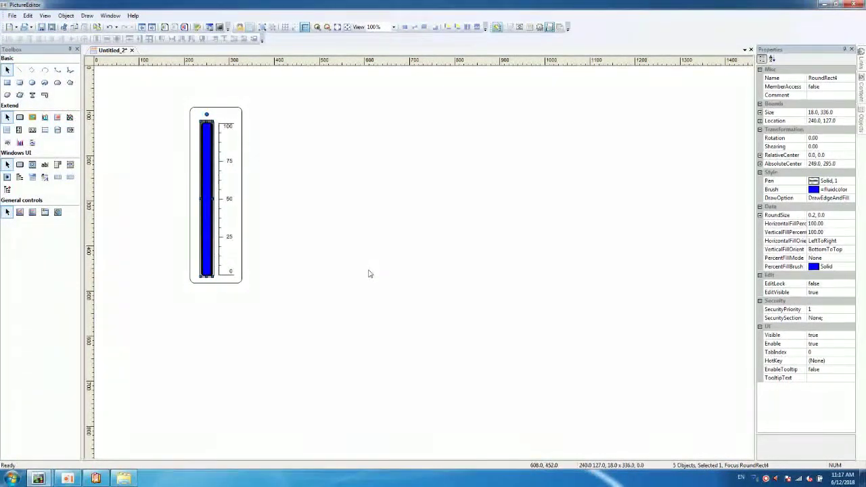
{"action": "left_click", "coordinate": [369, 273]}
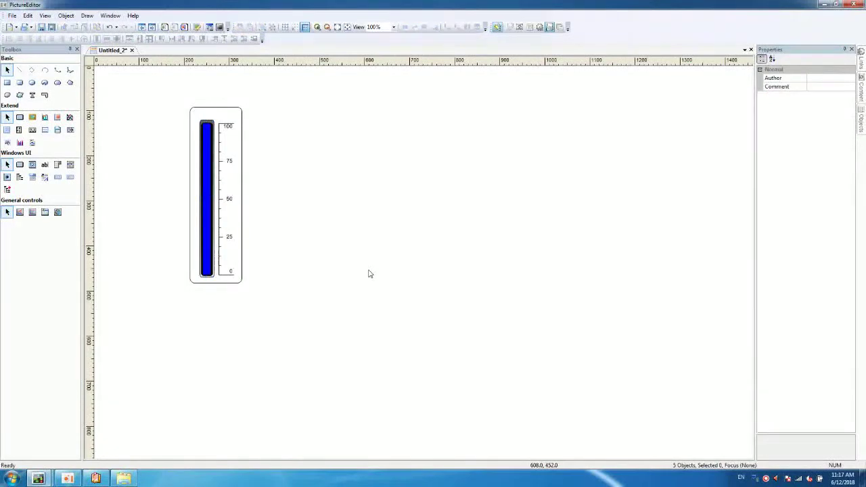
Step: Start saving the gauge to the genius library and create a new top-level library folder named "my genius"
{"action": "left_click", "coordinate": [12, 16]}
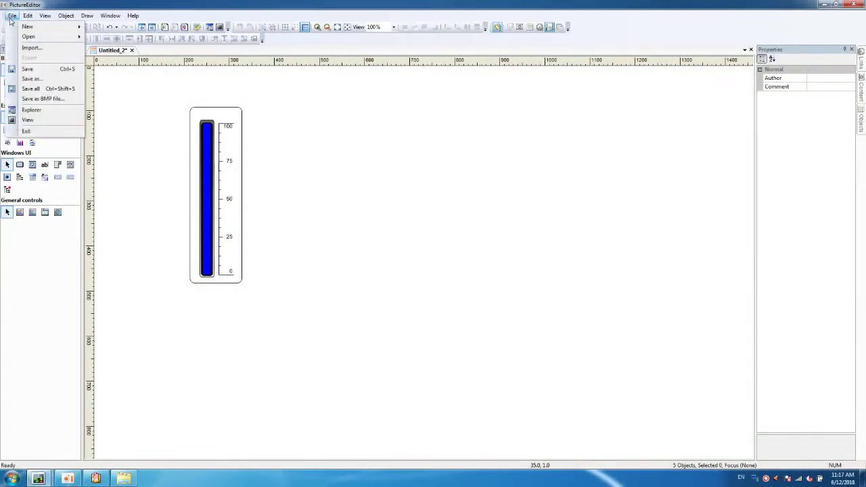
{"action": "left_click", "coordinate": [30, 70]}
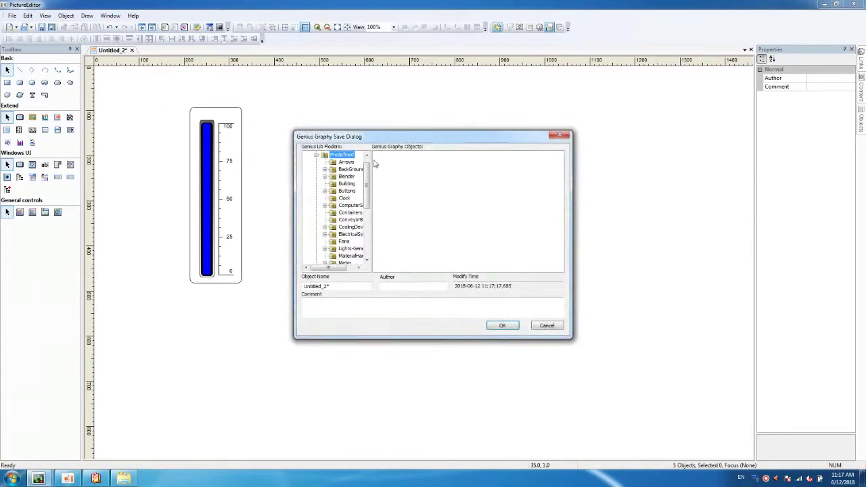
{"action": "scroll", "coordinate": [371, 175], "scroll_direction": "up", "scroll_amount": 1}
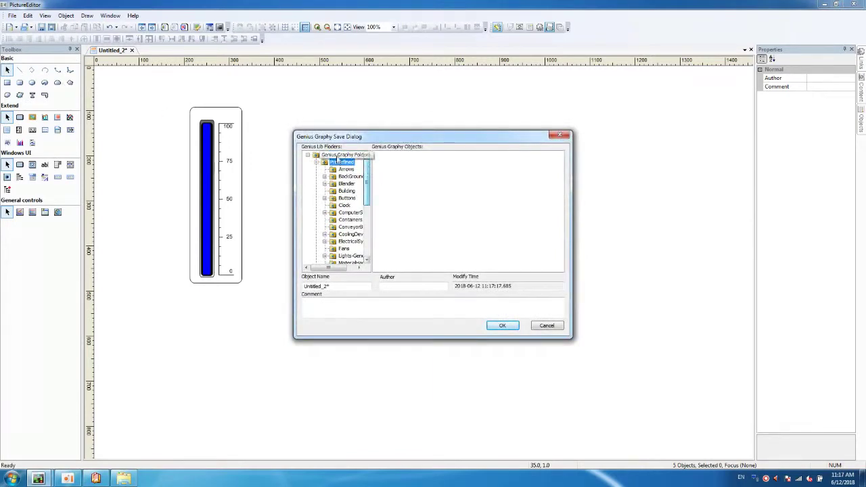
{"action": "right_click", "coordinate": [338, 161]}
{"action": "left_click", "coordinate": [355, 164]}
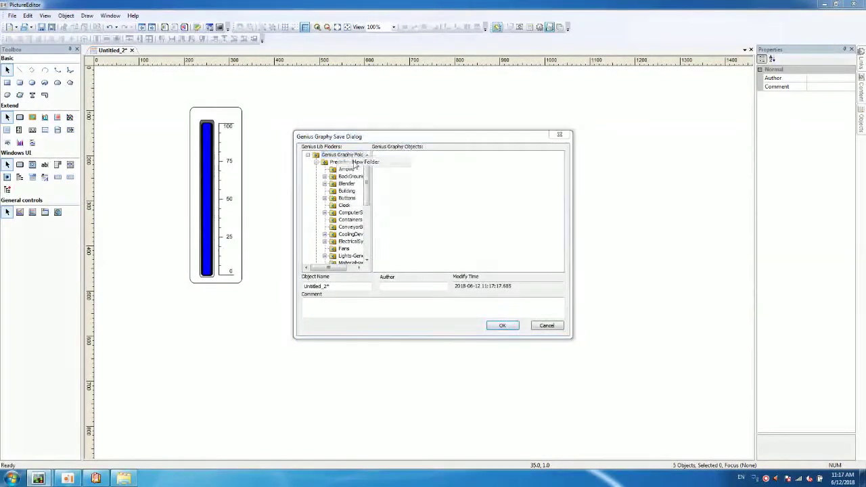
{"action": "type", "text": "my"}
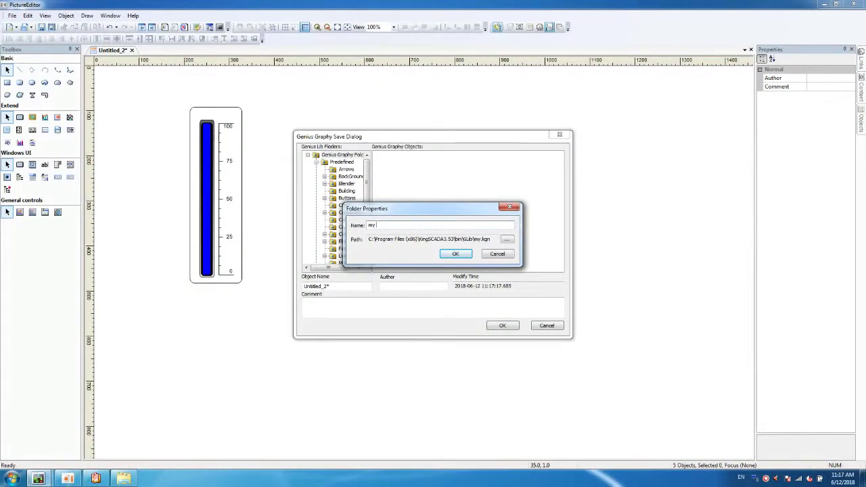
{"action": "type", "text": "geniu"}
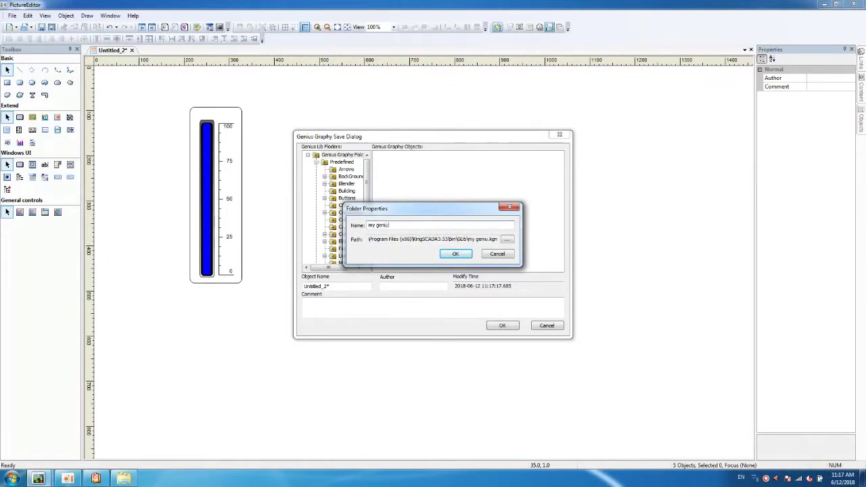
{"action": "type", "text": "s"}
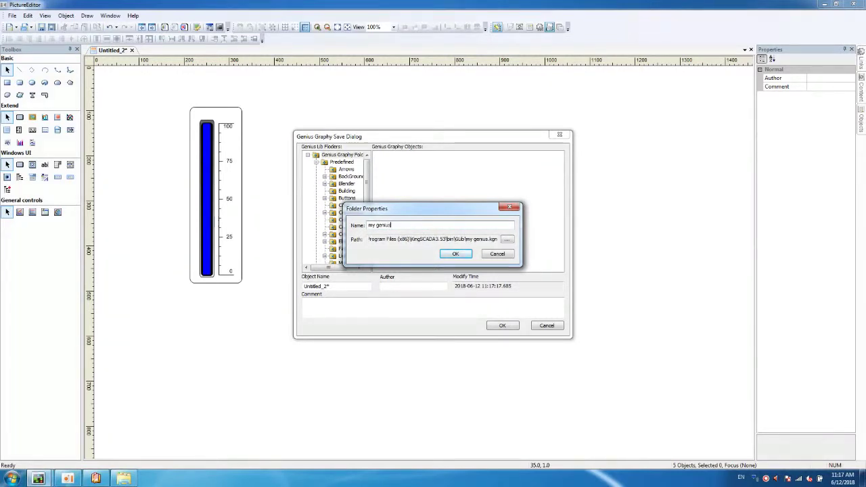
{"action": "left_click", "coordinate": [454, 255]}
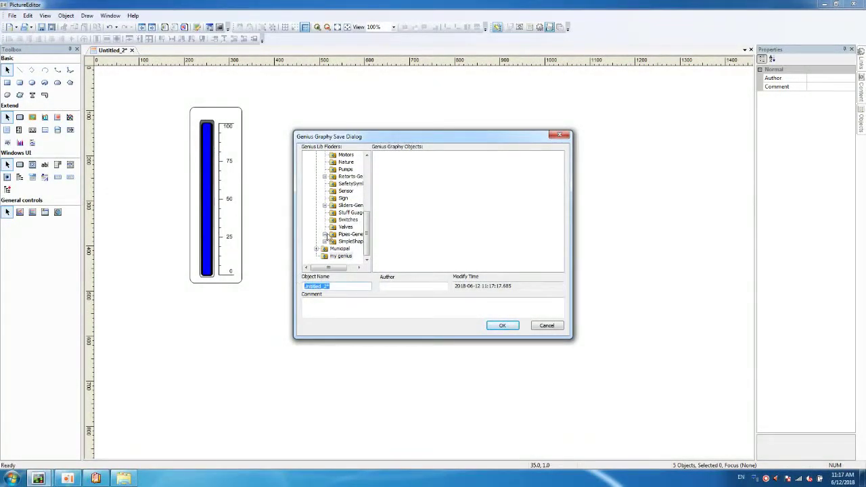
Step: Save the gauge as genius1 in the "my genius" library folder
{"action": "type", "text": "genius1"}
{"action": "left_click", "coordinate": [340, 256]}
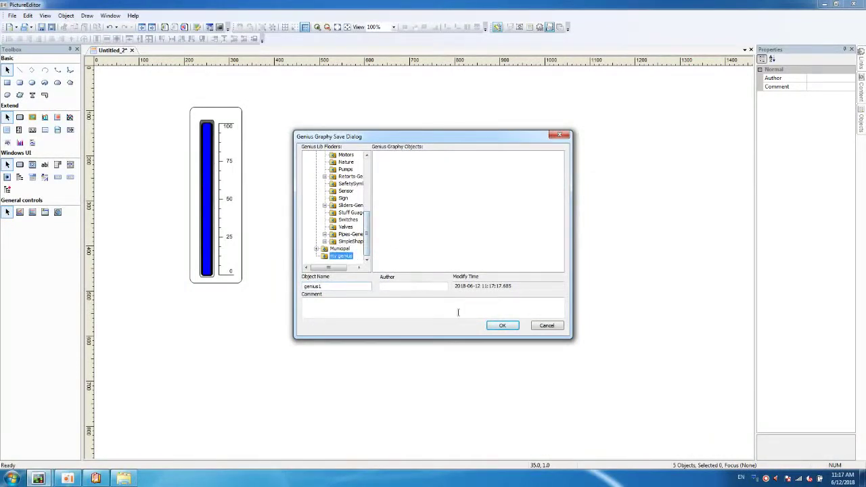
{"action": "left_click", "coordinate": [498, 327]}
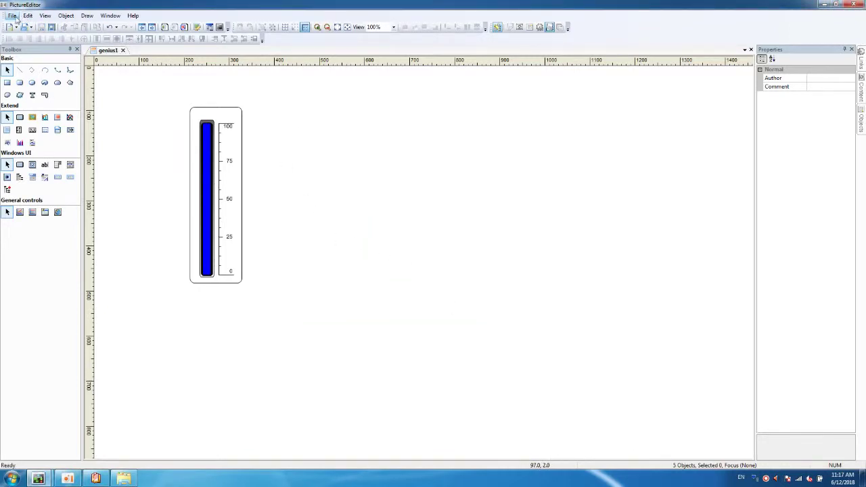
Step: Switch to SCADAMake and create a new graphics model named tank in TrainingProject
{"action": "left_click", "coordinate": [207, 29]}
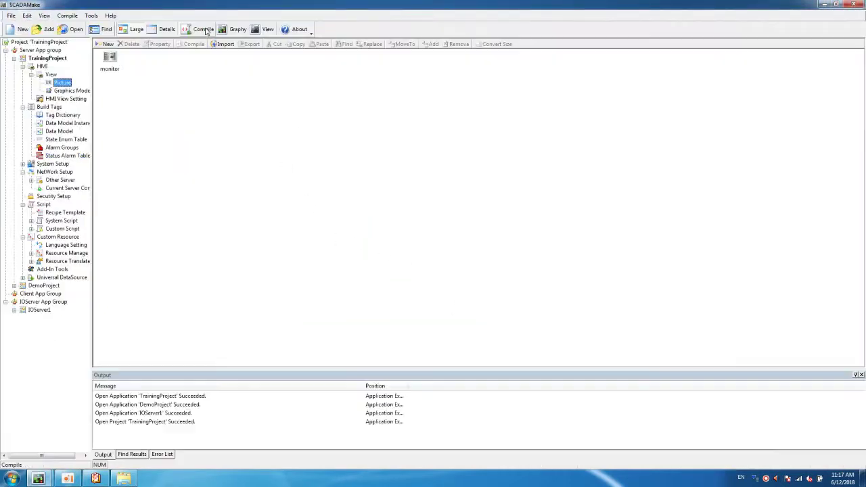
{"action": "left_click", "coordinate": [79, 92]}
{"action": "left_click", "coordinate": [108, 44]}
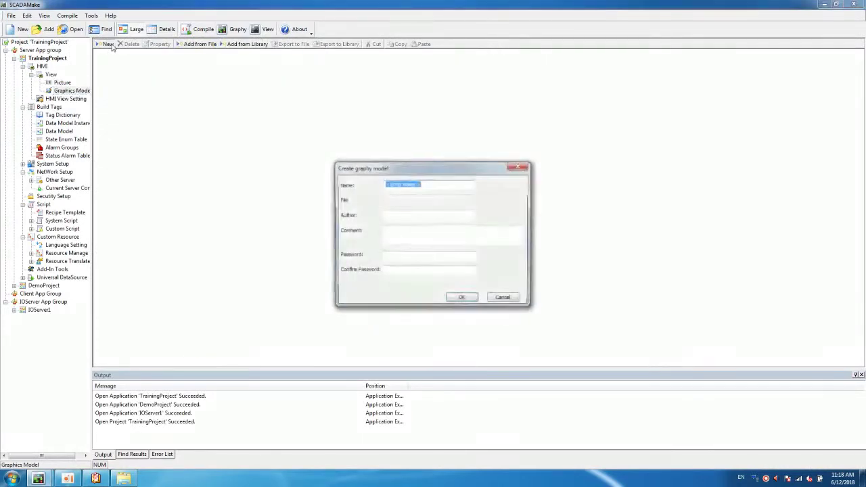
{"action": "type", "text": "tank"}
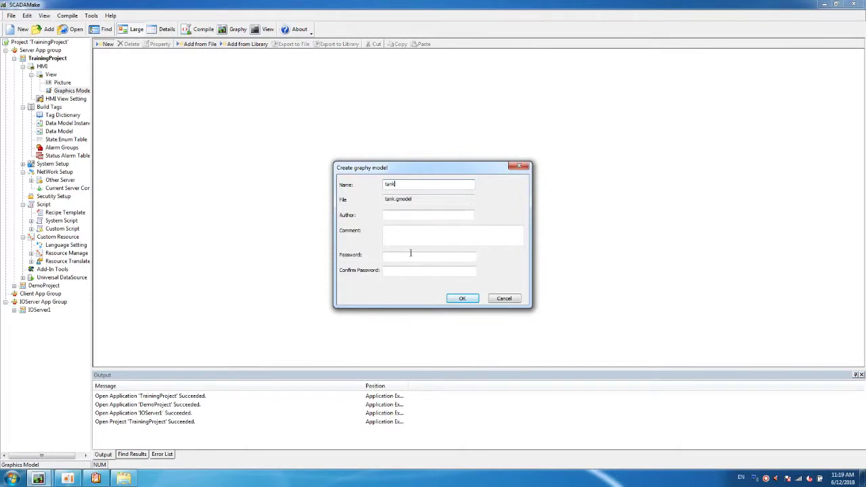
{"action": "left_click", "coordinate": [463, 299]}
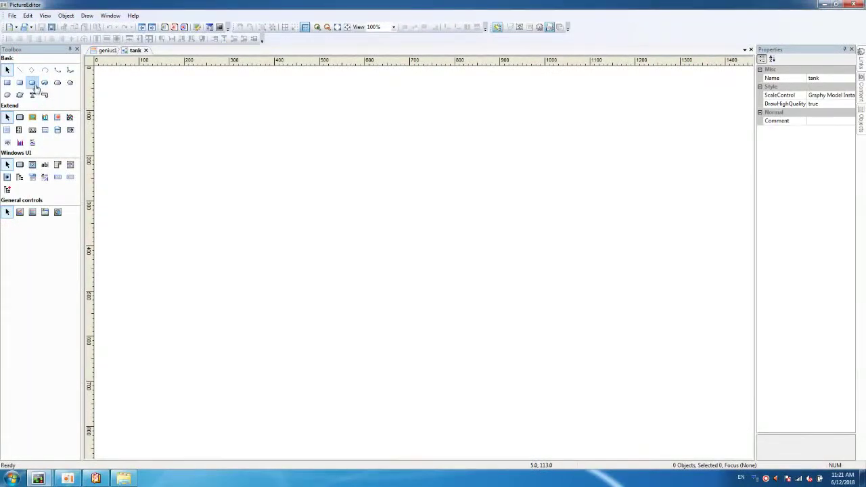
Step: Draw a flat horizontal ellipse about 259 by 79 in the upper part of the tank model
{"action": "left_click", "coordinate": [32, 83]}
{"action": "mouse_move", "coordinate": [265, 128]}
{"action": "left_mouse_down"}
{"action": "mouse_move", "coordinate": [372, 141]}
{"action": "mouse_move", "coordinate": [404, 184]}
{"action": "mouse_move", "coordinate": [413, 174]}
{"action": "mouse_move", "coordinate": [364, 161]}
{"action": "left_mouse_up"}
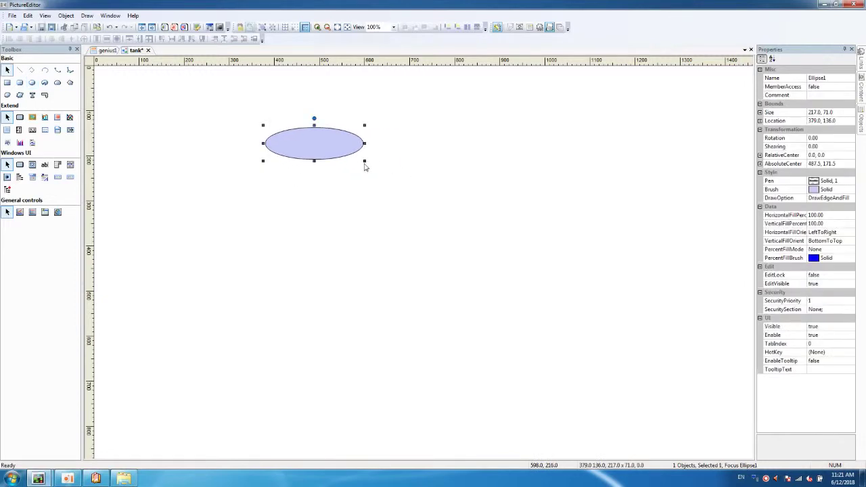
{"action": "left_click_drag", "start_coordinate": [364, 163], "coordinate": [383, 166]}
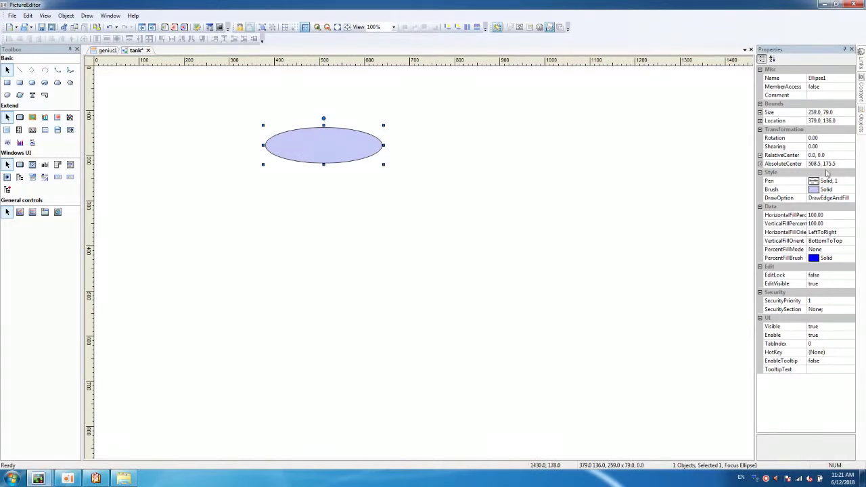
Step: Fill the ellipse with a linear gradient brush that has gray sides and a white vertical center band
{"action": "left_click", "coordinate": [838, 190]}
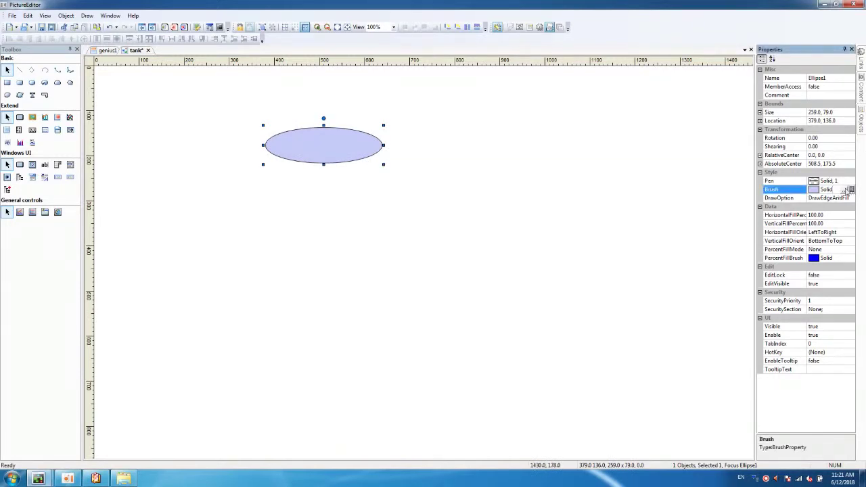
{"action": "left_click", "coordinate": [845, 189]}
{"action": "left_click", "coordinate": [521, 174]}
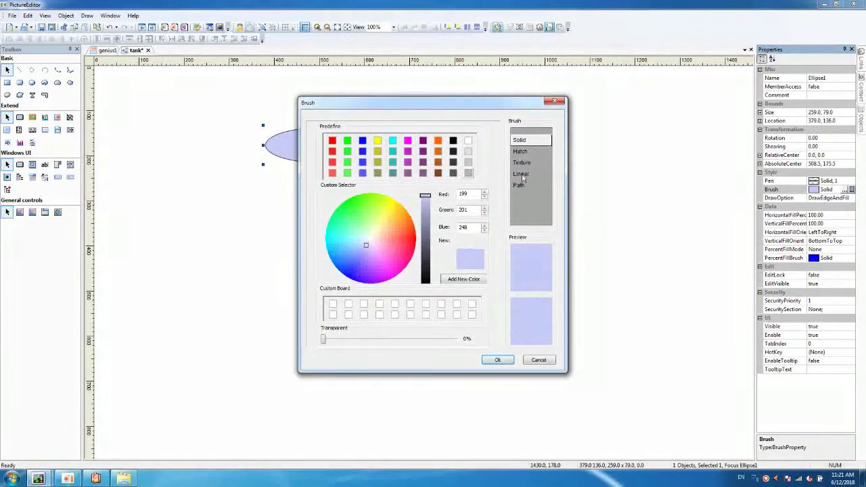
{"action": "left_click", "coordinate": [470, 245]}
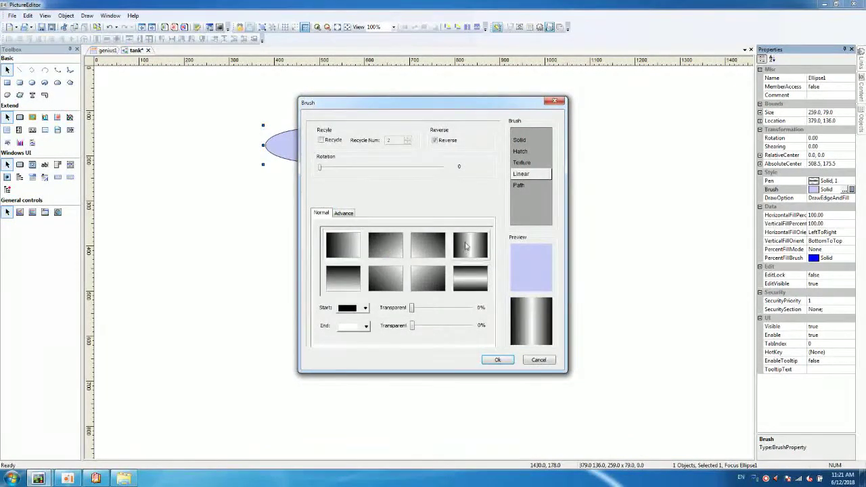
{"action": "left_click", "coordinate": [365, 308]}
{"action": "left_click", "coordinate": [418, 347]}
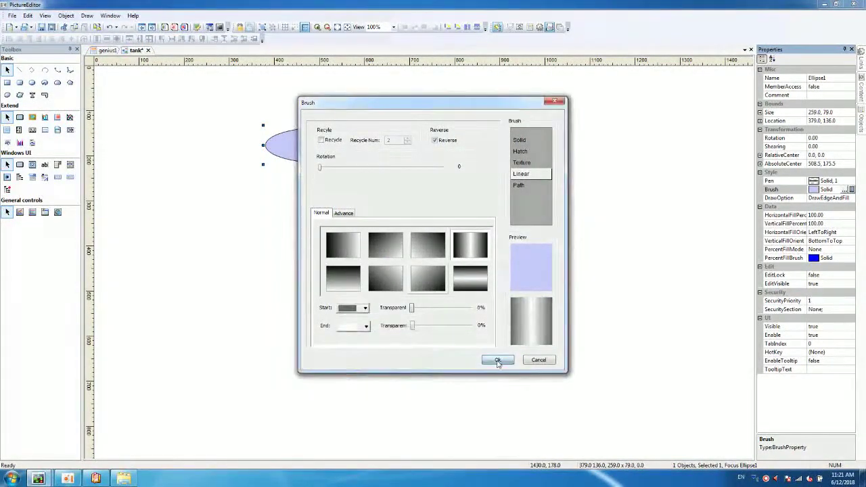
{"action": "left_click", "coordinate": [498, 360]}
Step: Copy the gradient ellipse and place the duplicate well below the original, at about 388, 684
{"action": "right_click", "coordinate": [305, 146]}
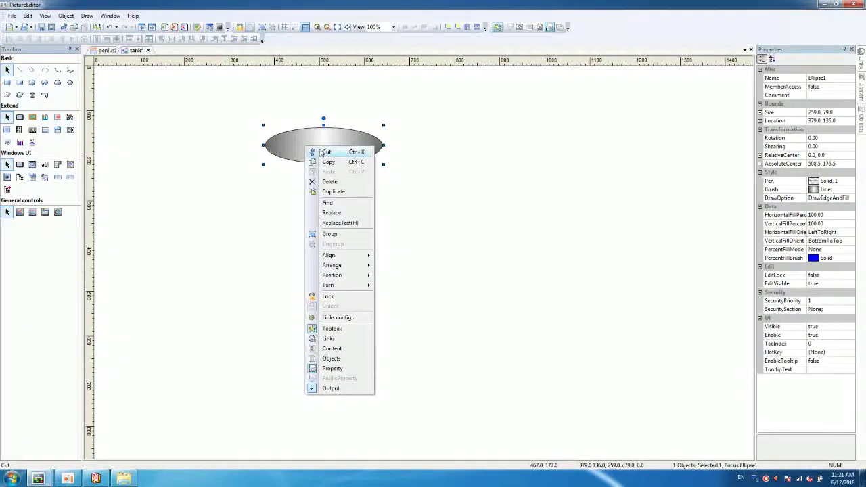
{"action": "key", "text": "Escape"}
{"action": "right_click", "coordinate": [302, 315]}
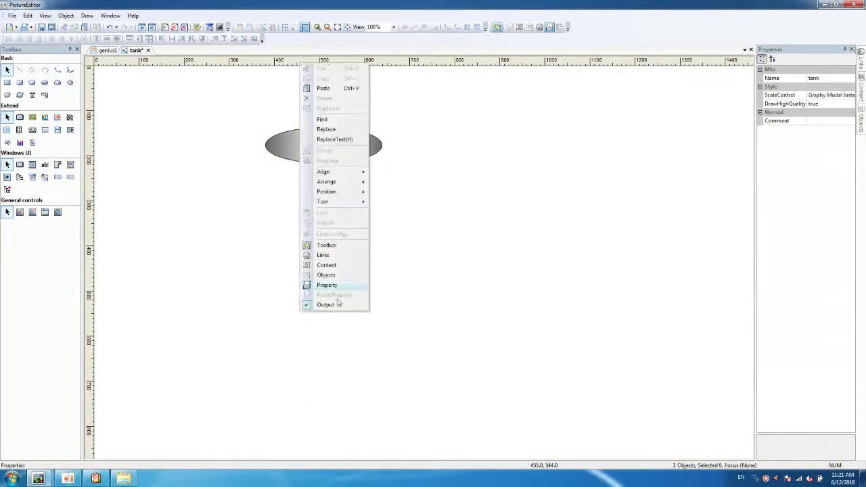
{"action": "left_click", "coordinate": [325, 89]}
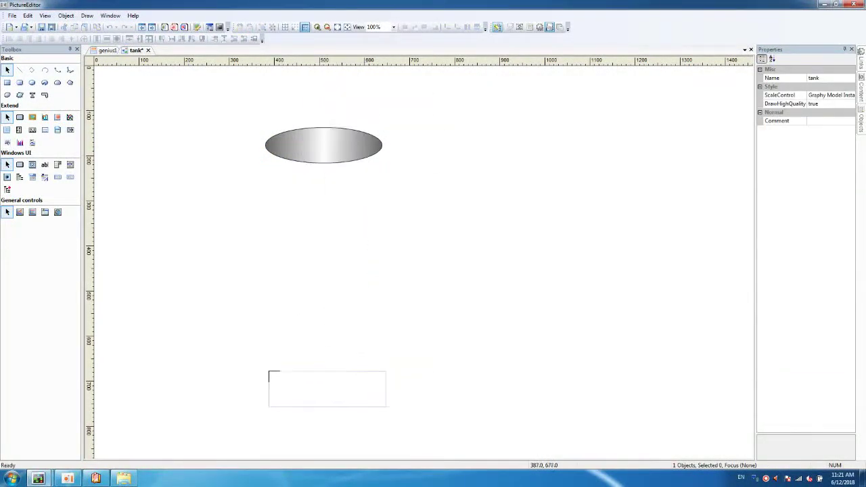
{"action": "left_click", "coordinate": [310, 354]}
Step: Draw a rectangle about 267 by 420 between the two ellipses and fill it with the same gray-white-gray linear gradient
{"action": "left_click", "coordinate": [7, 83]}
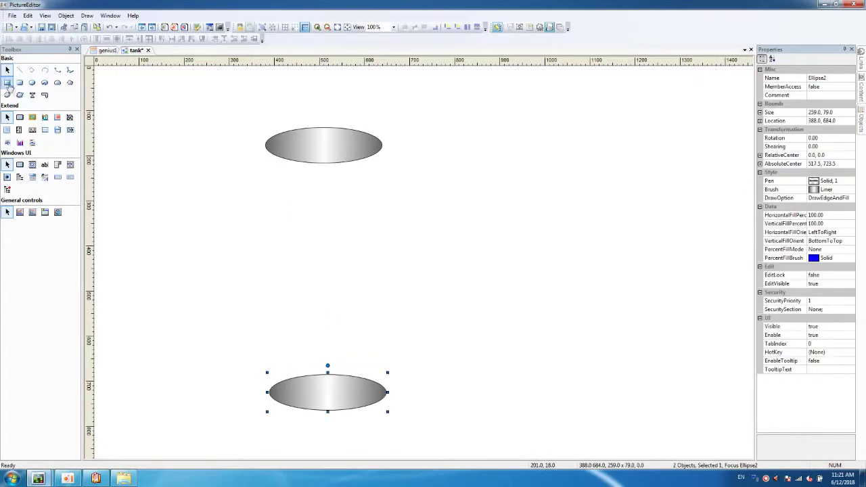
{"action": "left_click_drag", "start_coordinate": [265, 169], "coordinate": [387, 359]}
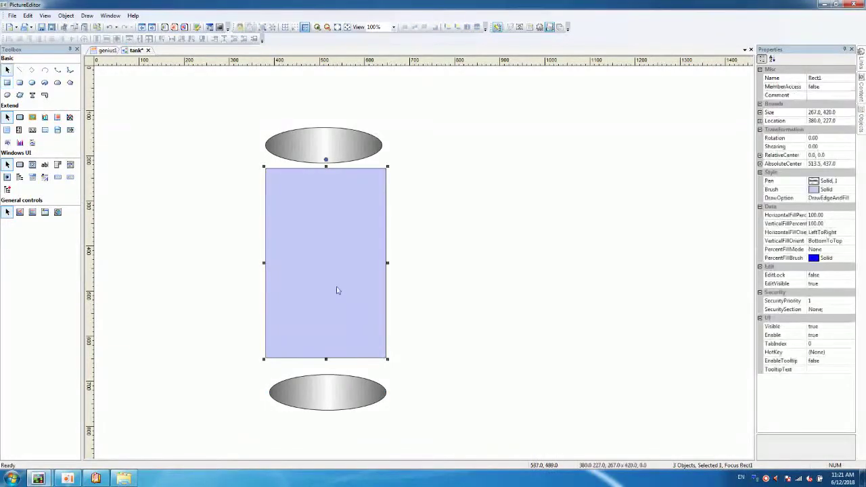
{"action": "left_click", "coordinate": [832, 182]}
{"action": "left_click", "coordinate": [837, 190]}
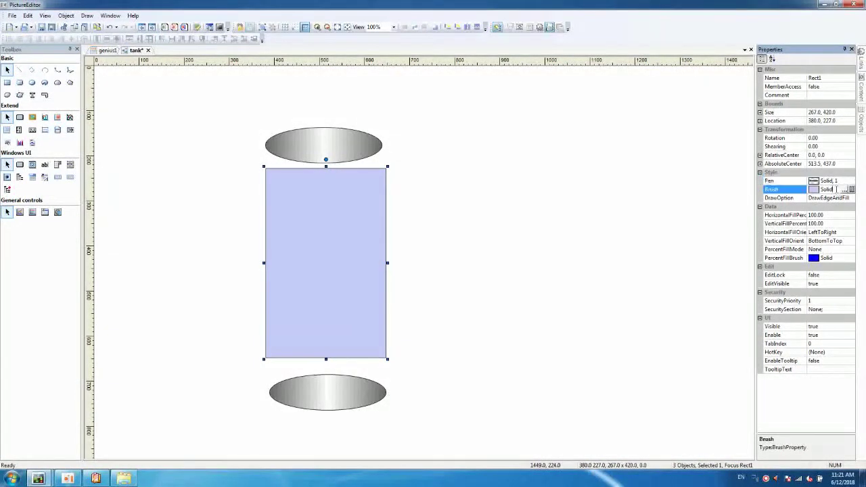
{"action": "left_click", "coordinate": [851, 190]}
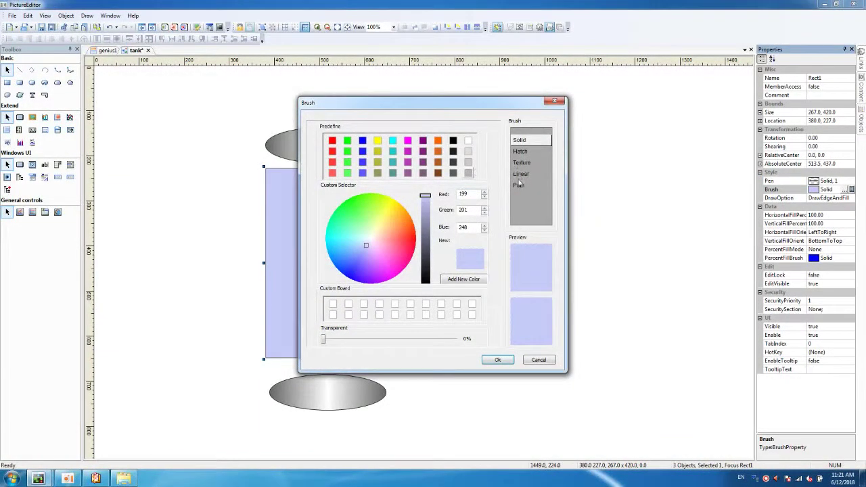
{"action": "left_click", "coordinate": [521, 175]}
{"action": "left_click", "coordinate": [470, 244]}
{"action": "left_click", "coordinate": [363, 308]}
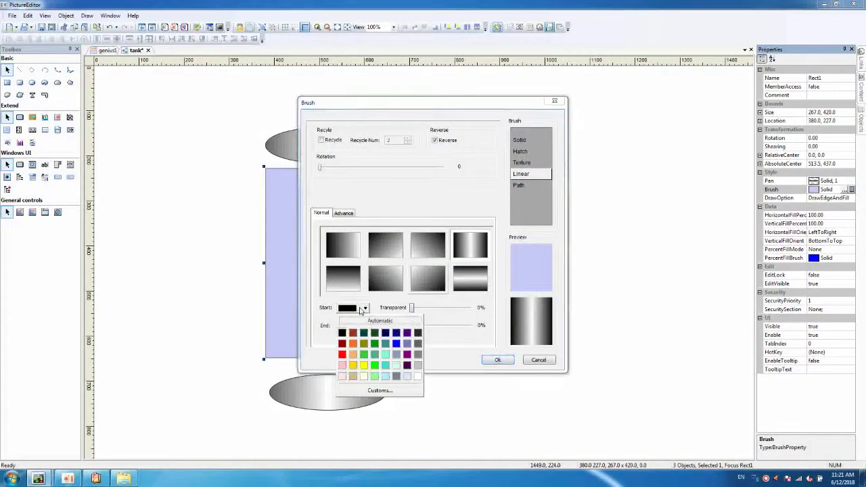
{"action": "left_click", "coordinate": [417, 354]}
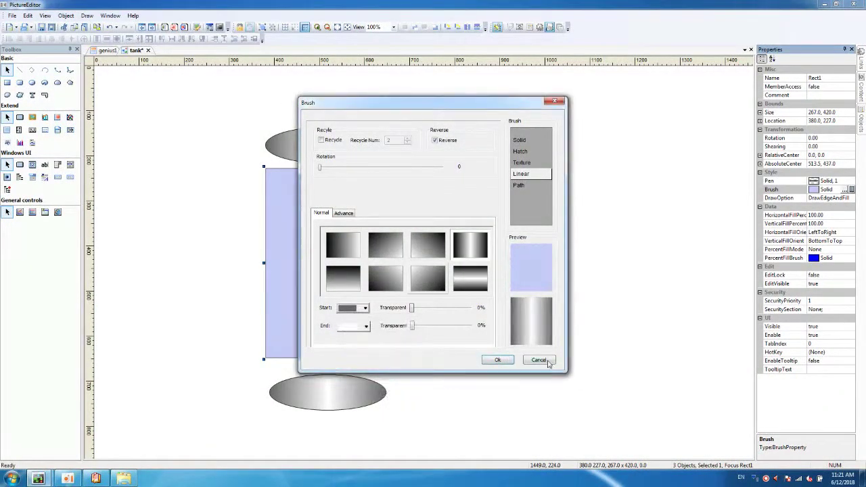
{"action": "left_click", "coordinate": [501, 362]}
Step: Set the rectangle's width to 259 to match the width of the ellipses
{"action": "left_click", "coordinate": [343, 145]}
{"action": "left_click", "coordinate": [352, 233]}
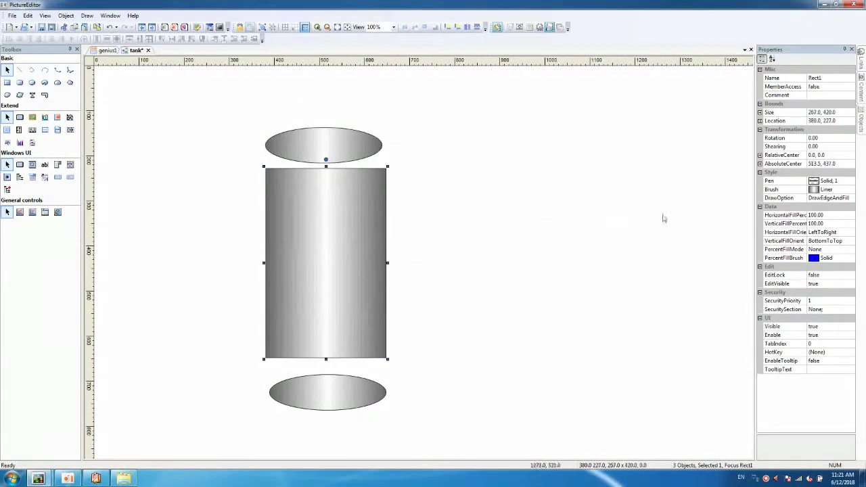
{"action": "left_click", "coordinate": [816, 112]}
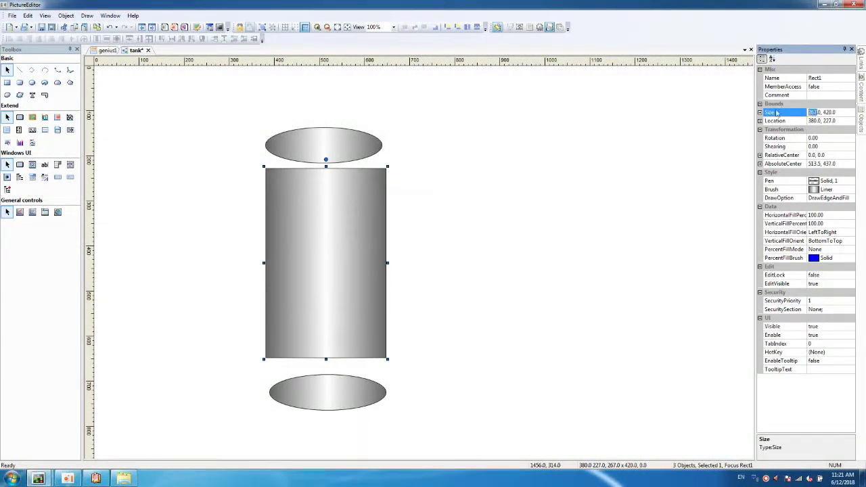
{"action": "type", "text": "259"}
{"action": "key", "text": "Return"}
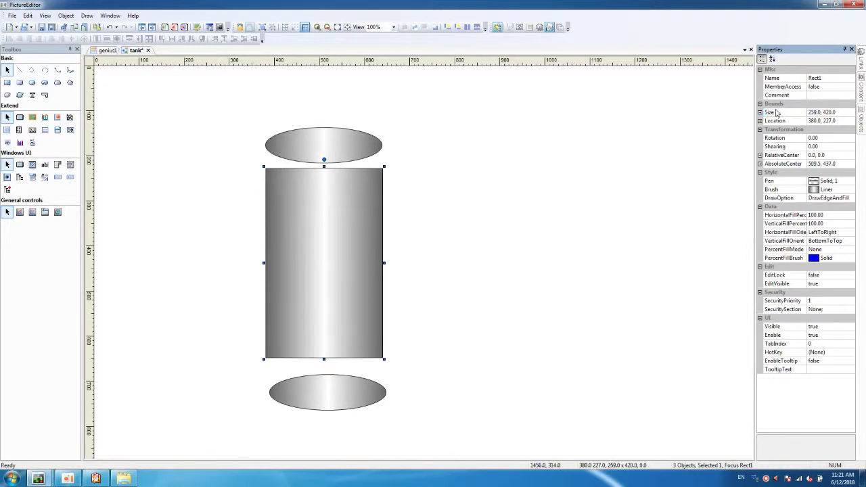
{"action": "left_click", "coordinate": [341, 231]}
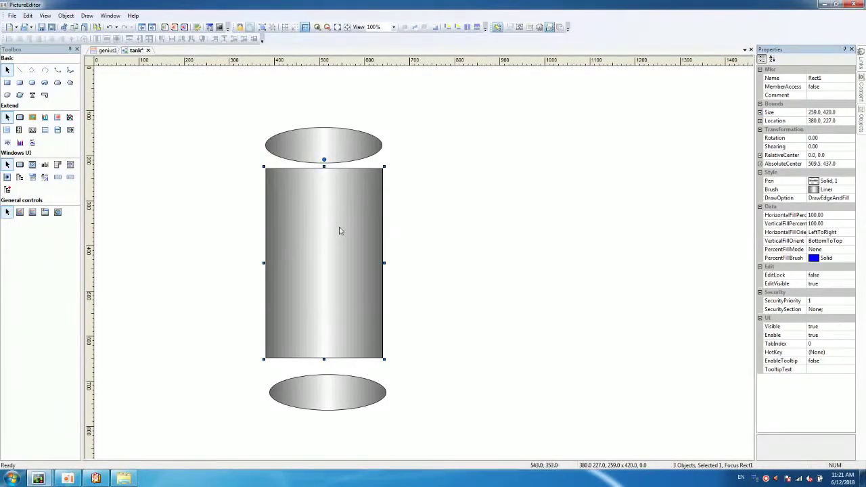
Step: Set the draw option of the large gradient rectangle to FillOnly
{"action": "left_click", "coordinate": [839, 198]}
{"action": "left_click", "coordinate": [851, 199]}
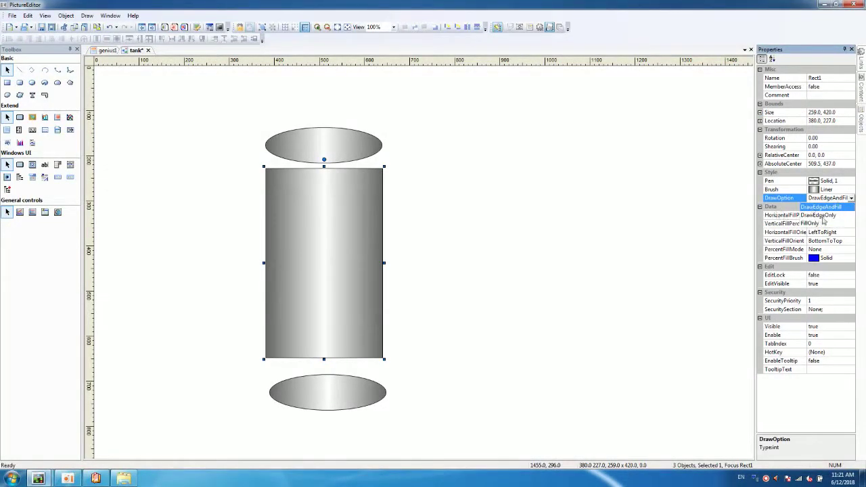
{"action": "left_click", "coordinate": [817, 224]}
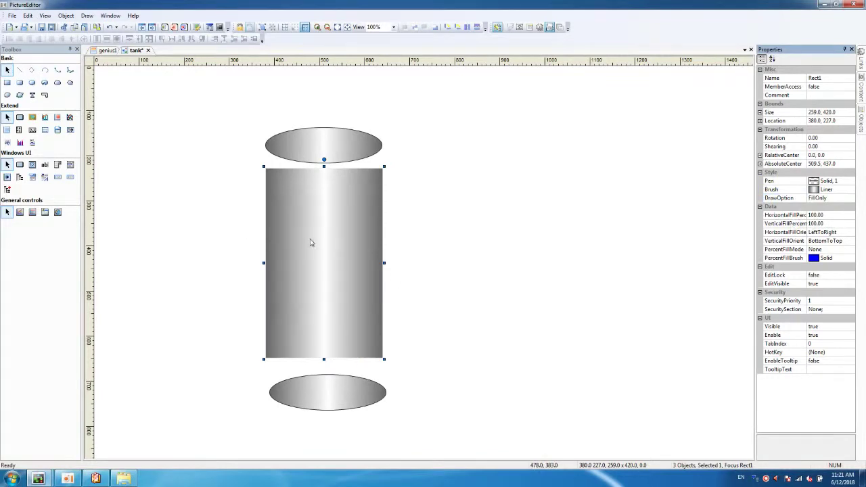
Step: Fit the rectangle and the lower ellipse against the upper ellipse to form a cylinder, and left-align all three shapes
{"action": "left_click_drag", "start_coordinate": [311, 243], "coordinate": [308, 216]}
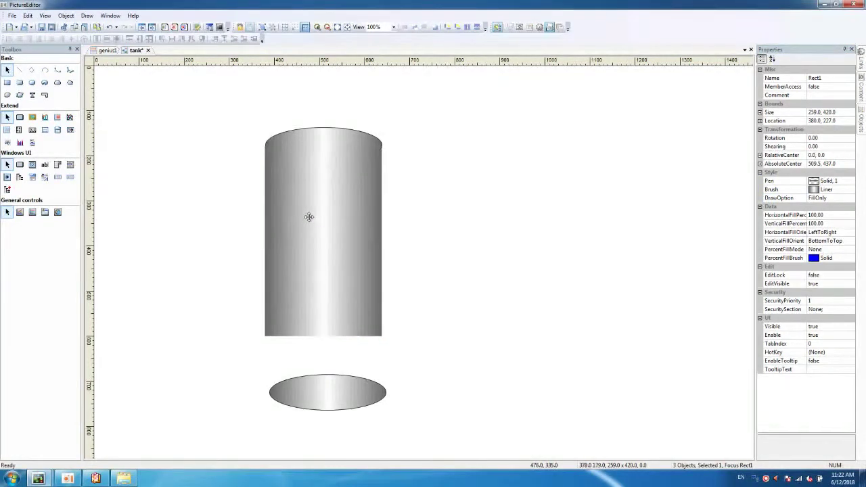
{"action": "left_click_drag", "start_coordinate": [340, 396], "coordinate": [338, 334]}
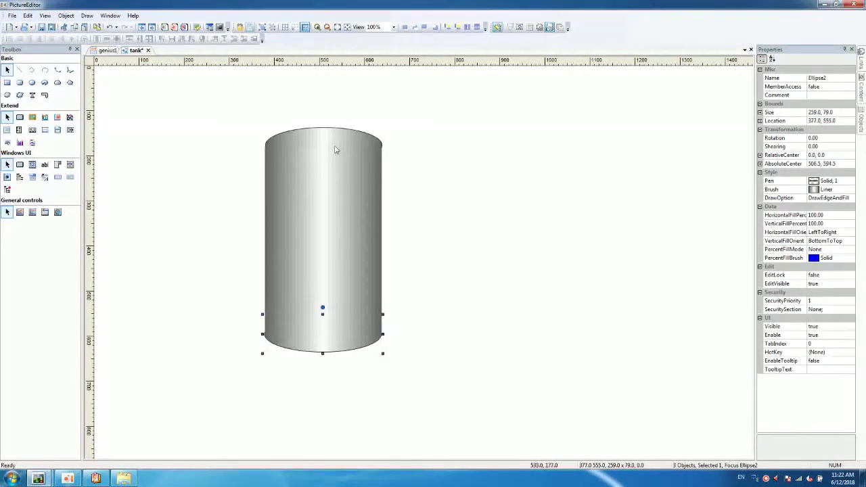
{"action": "left_click", "coordinate": [284, 366]}
{"action": "left_click", "coordinate": [288, 346]}
{"action": "left_click", "coordinate": [326, 241], "text": "shift"}
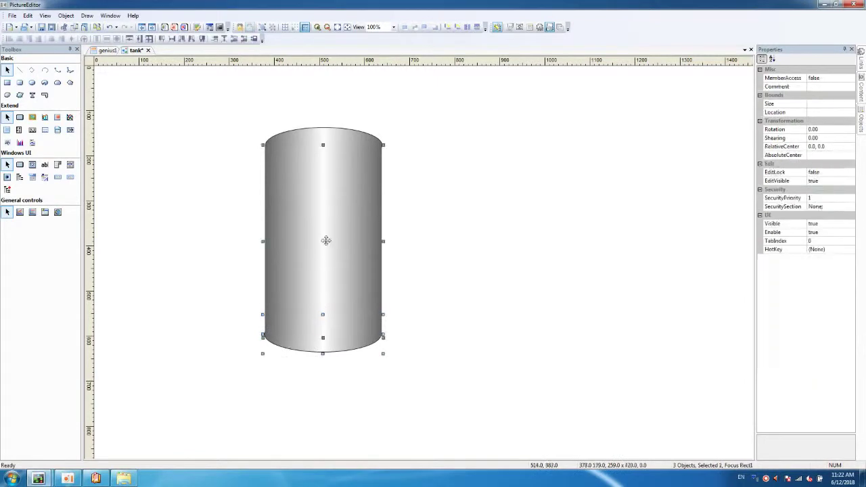
{"action": "left_click", "coordinate": [300, 133], "text": "shift"}
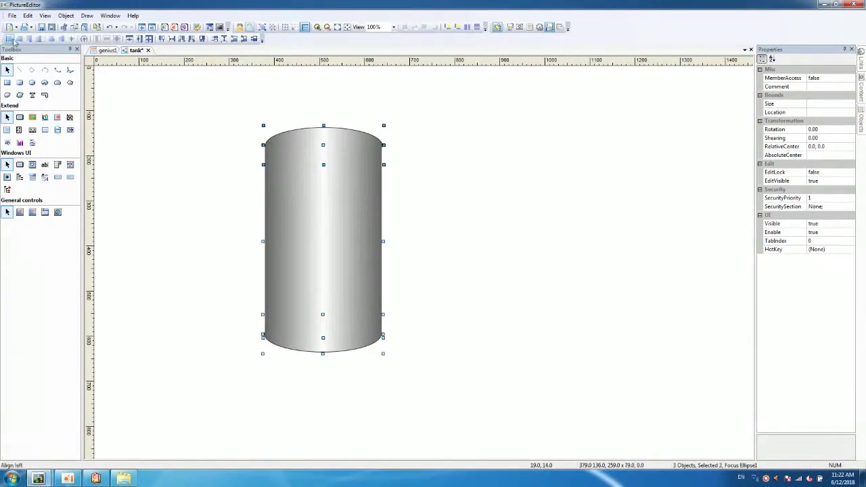
{"action": "left_click", "coordinate": [12, 39]}
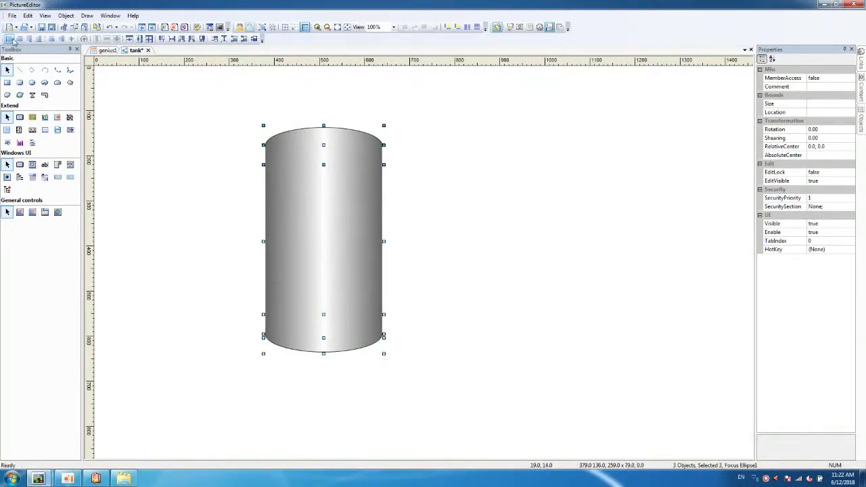
{"action": "left_click", "coordinate": [465, 251]}
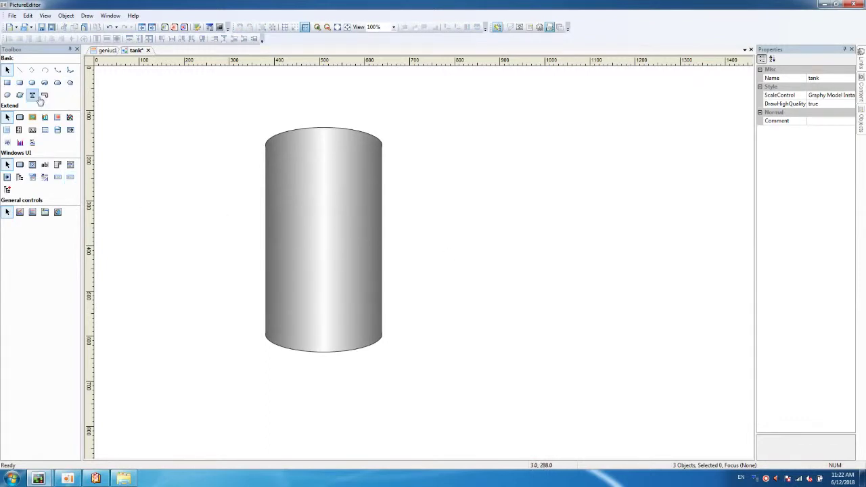
Step: Draw a rounded rectangle about 103 by 34 beside the tank's upper part and reduce its corner rounding to 0.1, 0.5
{"action": "left_click", "coordinate": [19, 86]}
{"action": "left_click_drag", "start_coordinate": [414, 163], "coordinate": [460, 178]}
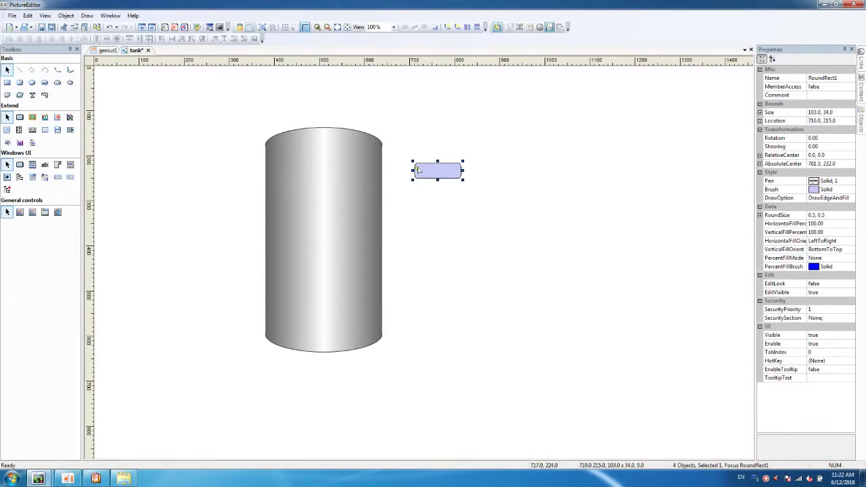
{"action": "left_click_drag", "start_coordinate": [417, 168], "coordinate": [416, 166]}
Step: Set the rounded rectangle's outline to a white 4 pt line
{"action": "left_click", "coordinate": [831, 182]}
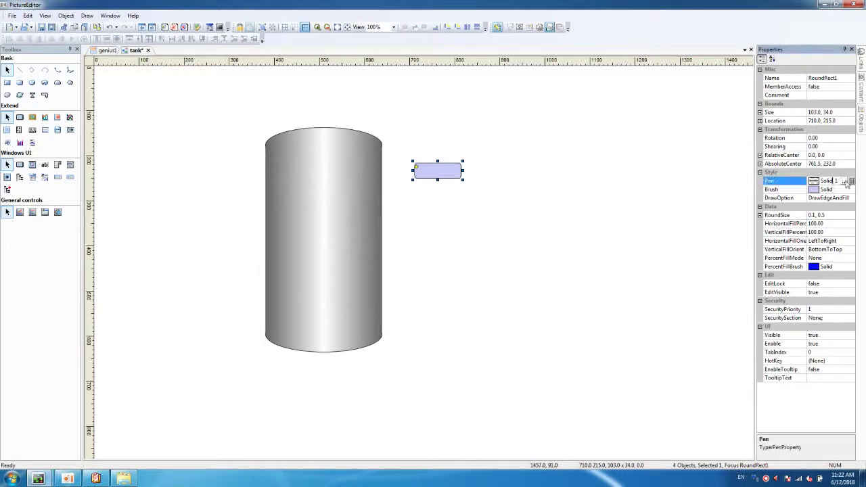
{"action": "left_click", "coordinate": [851, 181]}
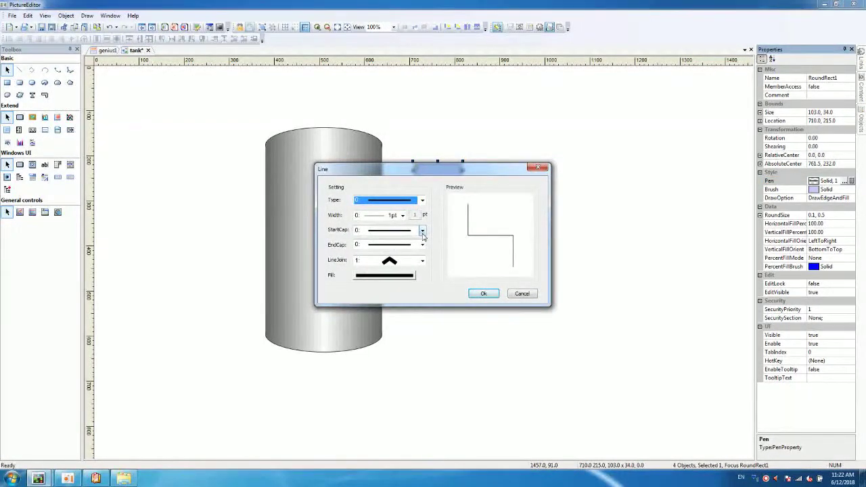
{"action": "left_click", "coordinate": [401, 216]}
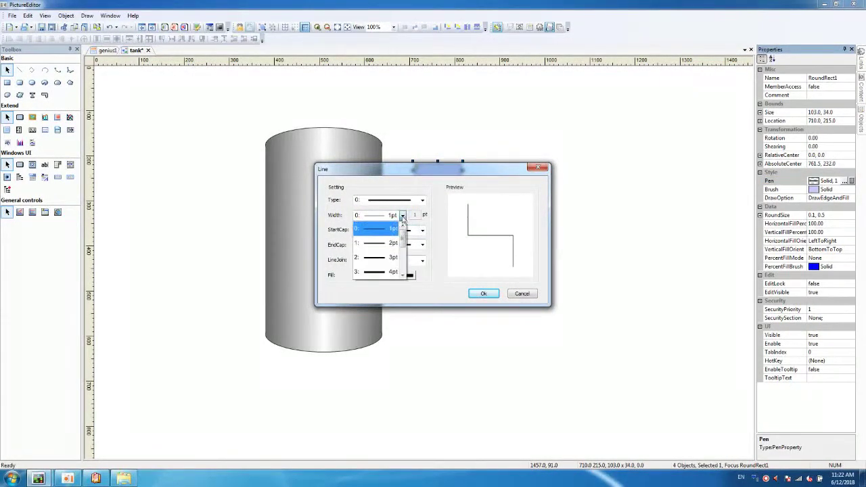
{"action": "left_click", "coordinate": [382, 274]}
{"action": "left_click", "coordinate": [401, 279]}
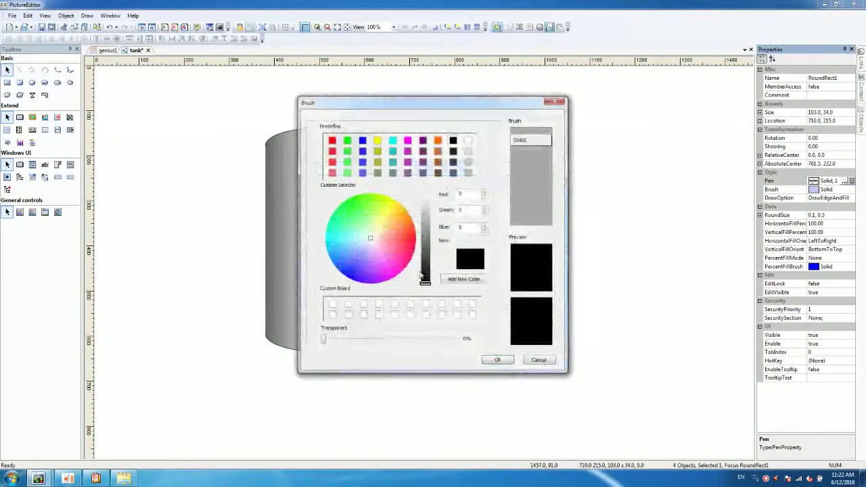
{"action": "left_click", "coordinate": [468, 140]}
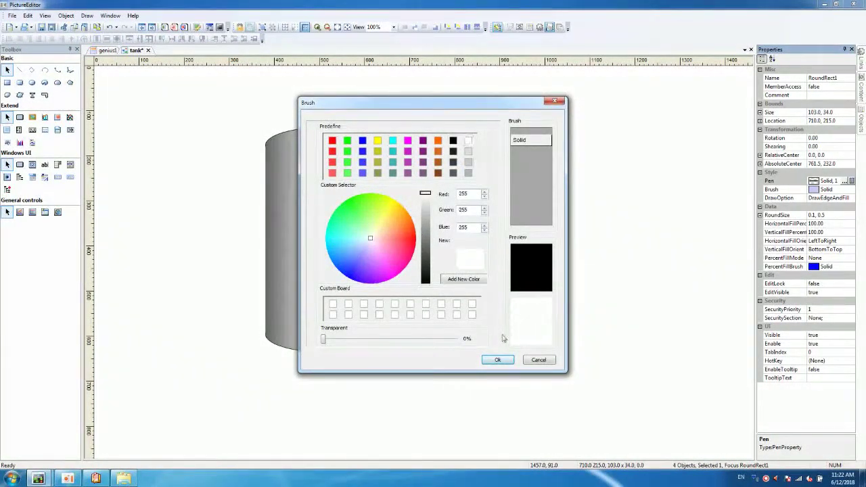
{"action": "left_click", "coordinate": [498, 359]}
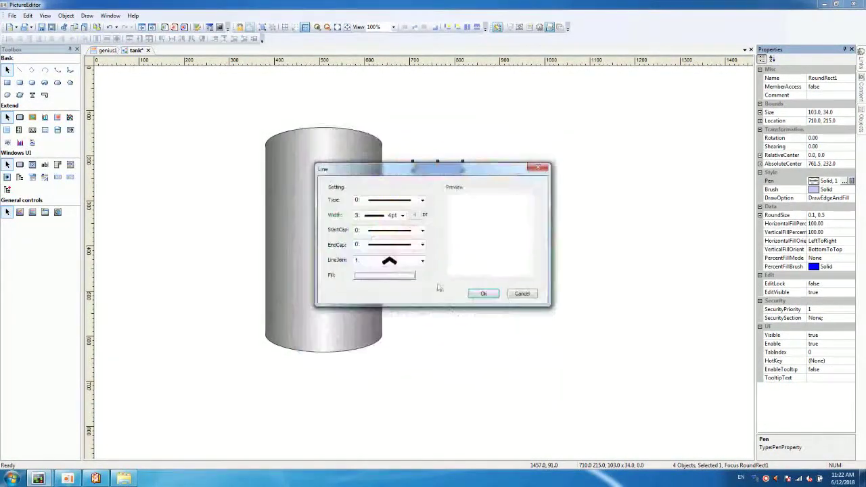
{"action": "left_click", "coordinate": [483, 294]}
Step: Fill the rounded rectangle with the darkest predefined grey in the white column as a solid brush
{"action": "left_click", "coordinate": [826, 190]}
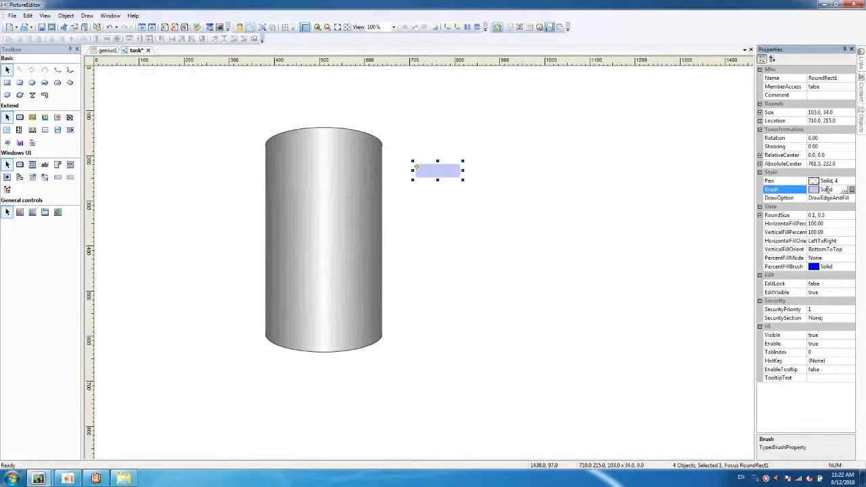
{"action": "left_click", "coordinate": [845, 189]}
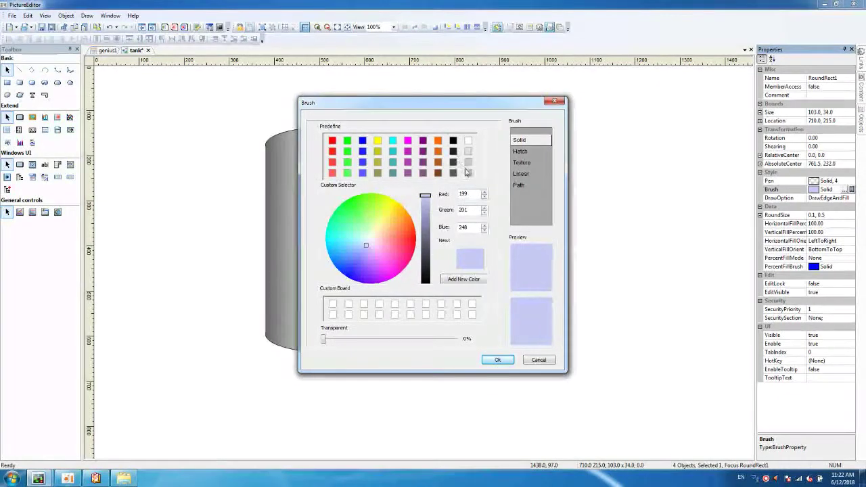
{"action": "left_click", "coordinate": [467, 172]}
{"action": "left_click", "coordinate": [502, 361]}
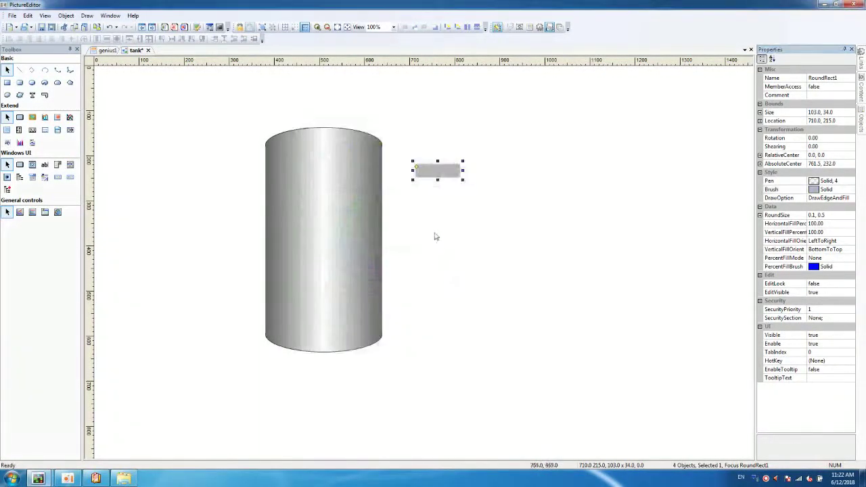
Step: Add a text object reading "##" just below the grey rounded rectangle
{"action": "left_click", "coordinate": [32, 95]}
{"action": "left_click_drag", "start_coordinate": [421, 193], "coordinate": [457, 204]}
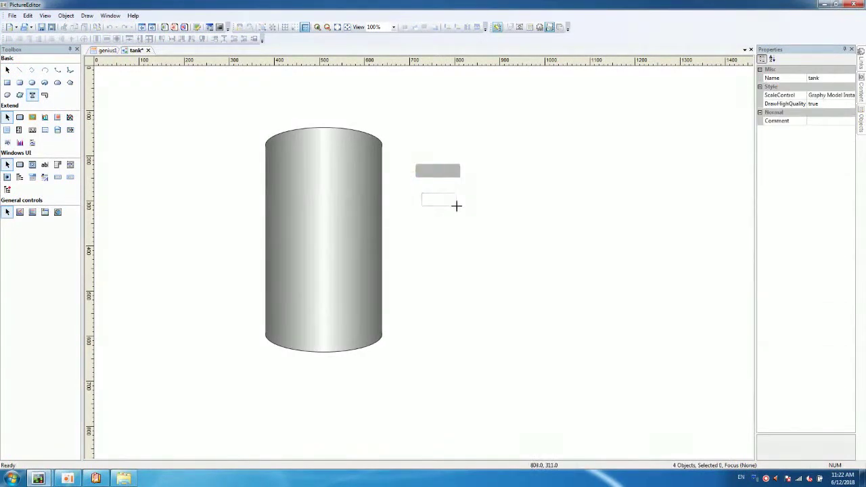
{"action": "type", "text": "##"}
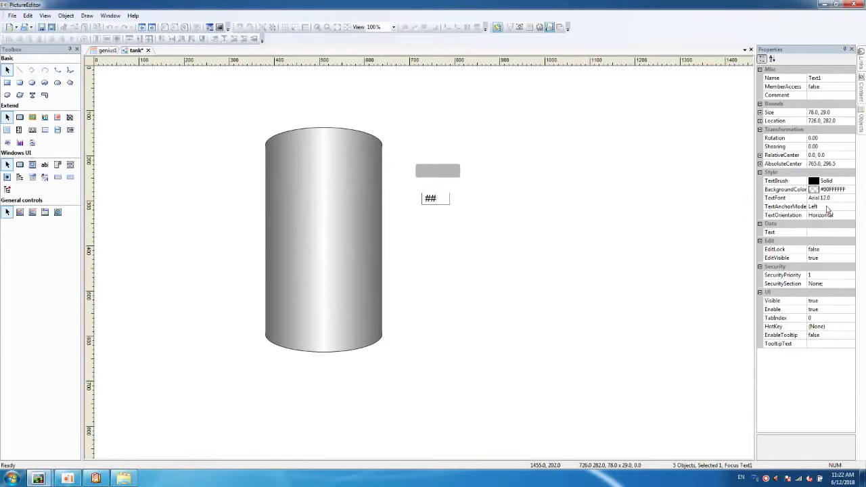
Step: Set the "##" text's brush to solid red (255, 0, 0)
{"action": "left_click", "coordinate": [839, 182]}
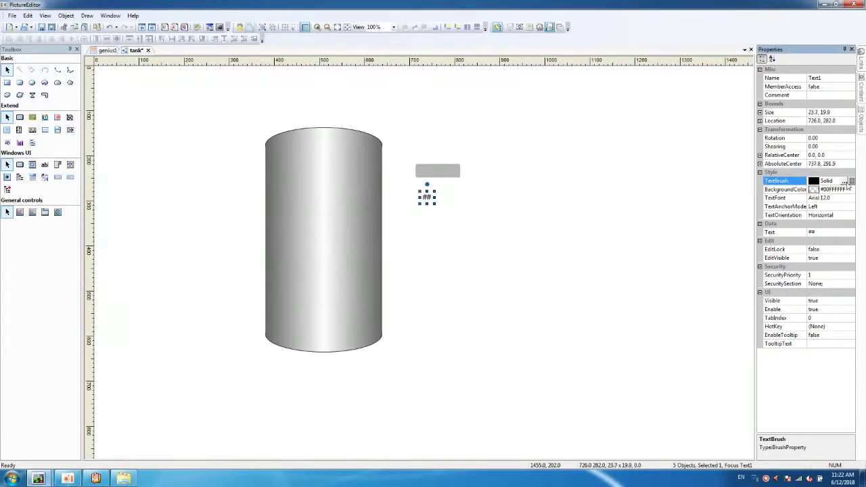
{"action": "left_click", "coordinate": [845, 182]}
{"action": "left_click", "coordinate": [332, 140]}
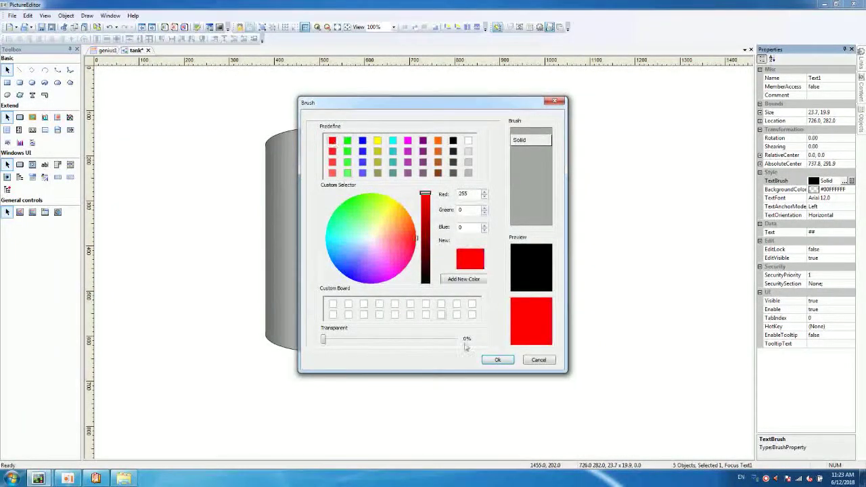
{"action": "left_click", "coordinate": [498, 359]}
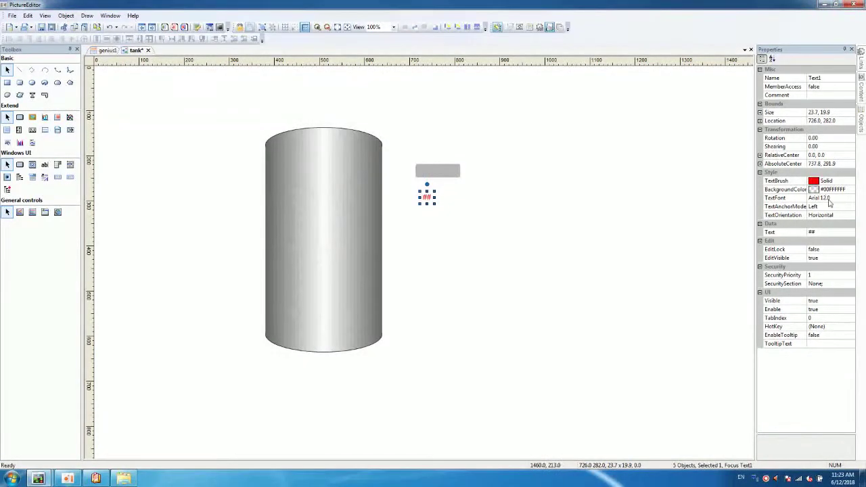
Step: Set the "##" text's font to Arial Regular, size 20
{"action": "left_click", "coordinate": [835, 198]}
{"action": "left_click", "coordinate": [851, 198]}
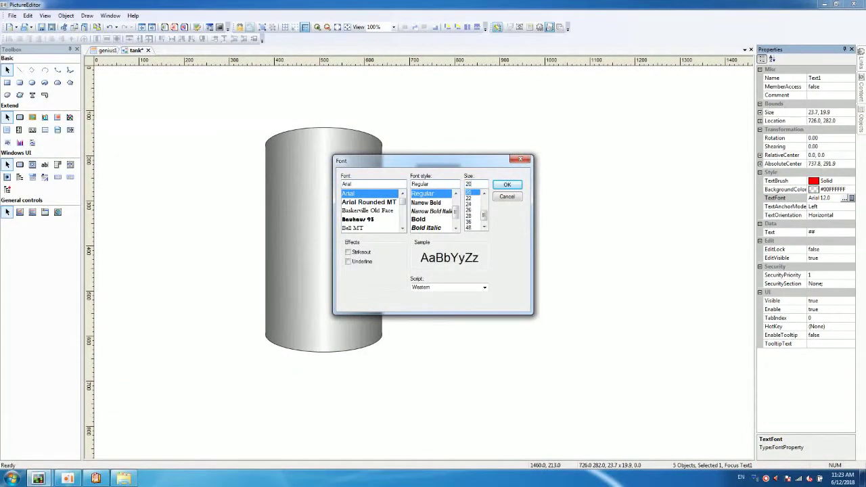
{"action": "key", "text": "Return"}
{"action": "left_click", "coordinate": [427, 234]}
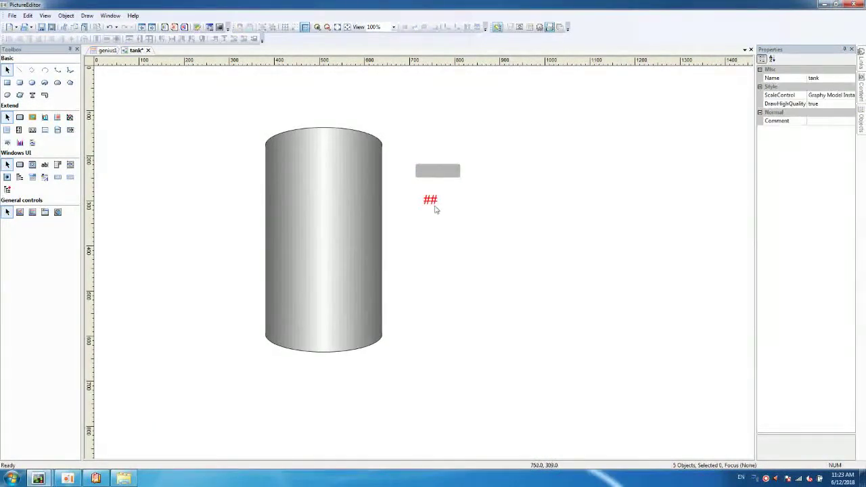
Step: Place the "##" text on the grey rounded rectangle and move both onto the tank's upper right area
{"action": "left_click_drag", "start_coordinate": [431, 204], "coordinate": [429, 177]}
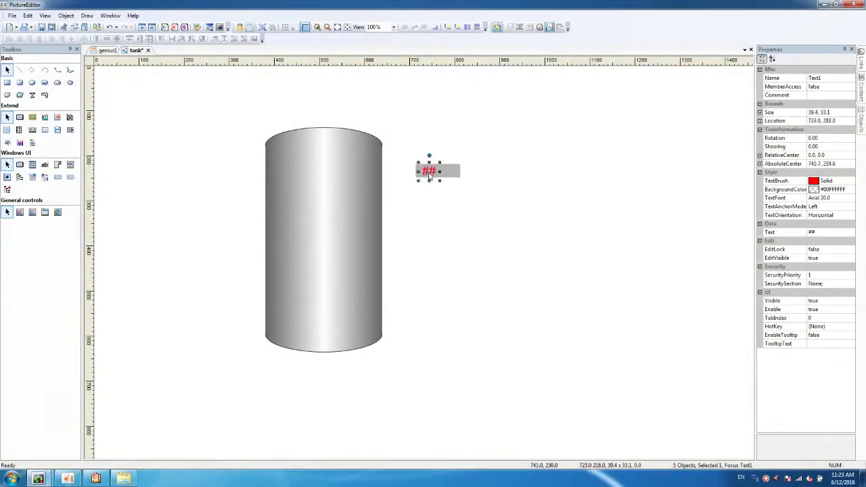
{"action": "left_click", "coordinate": [501, 208]}
{"action": "left_click_drag", "start_coordinate": [502, 208], "coordinate": [408, 148]}
{"action": "left_click_drag", "start_coordinate": [456, 171], "coordinate": [370, 169]}
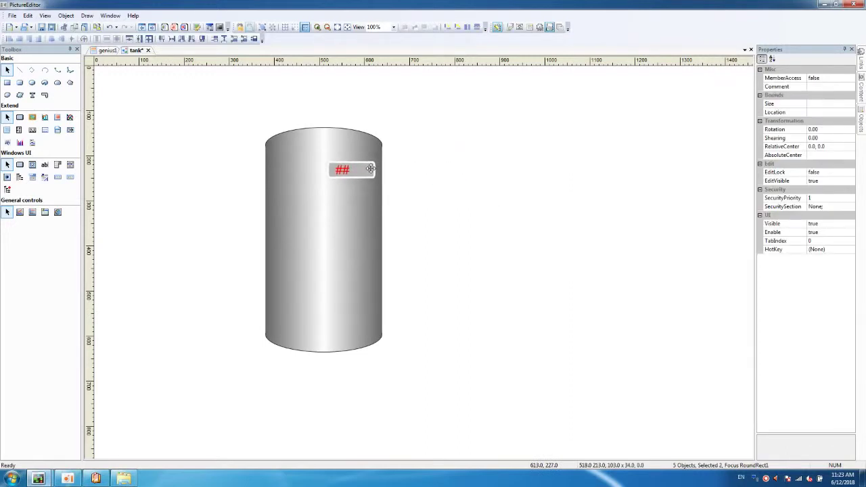
{"action": "left_click", "coordinate": [469, 199]}
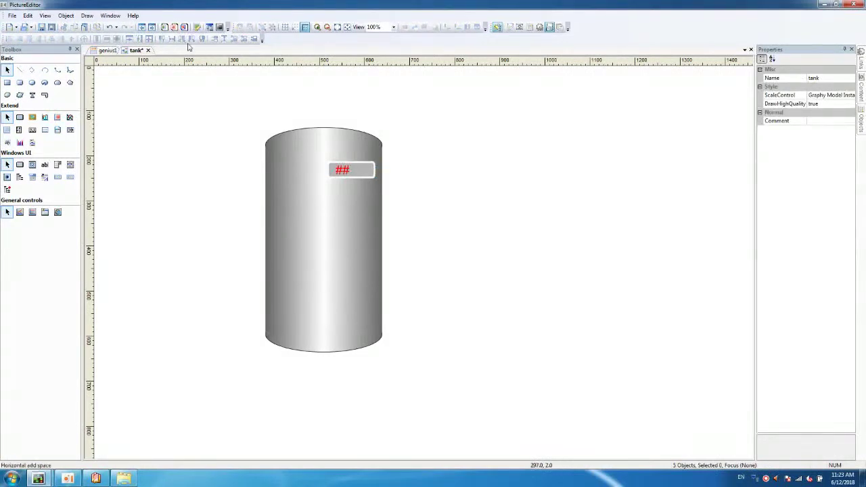
Step: Insert the genius1 level gauge from the my genius library folder onto the left half of the tank
{"action": "left_click", "coordinate": [174, 27]}
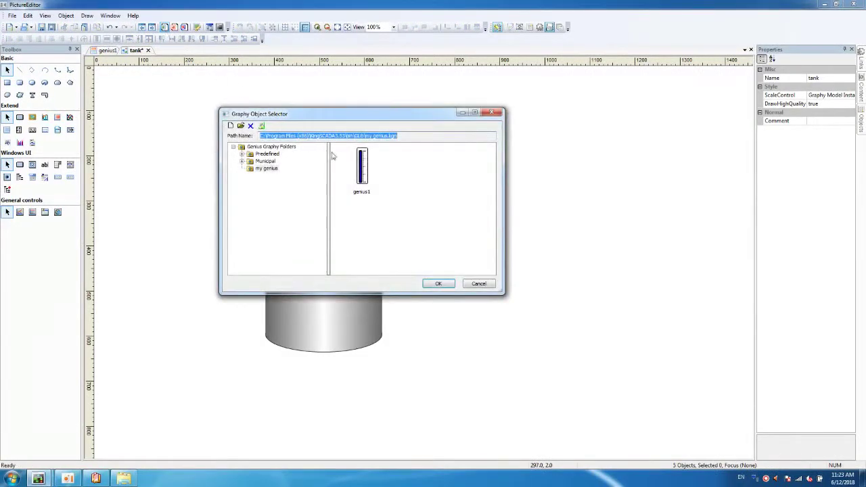
{"action": "left_click", "coordinate": [362, 169]}
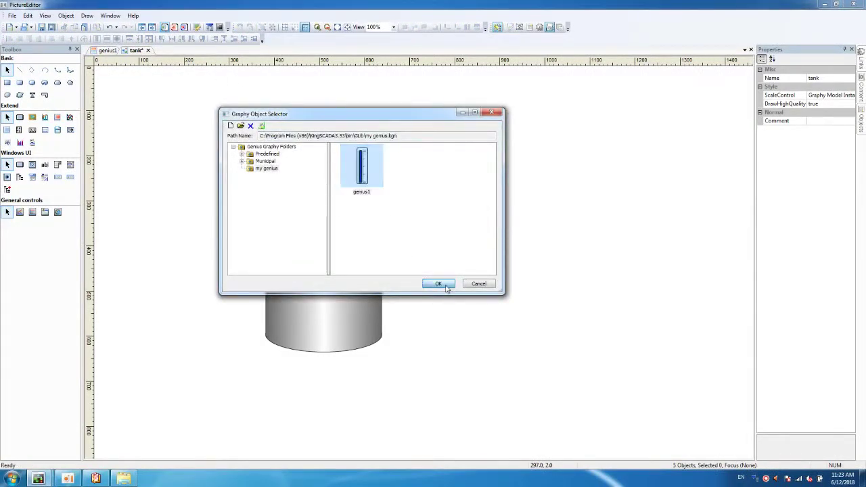
{"action": "left_click", "coordinate": [438, 283]}
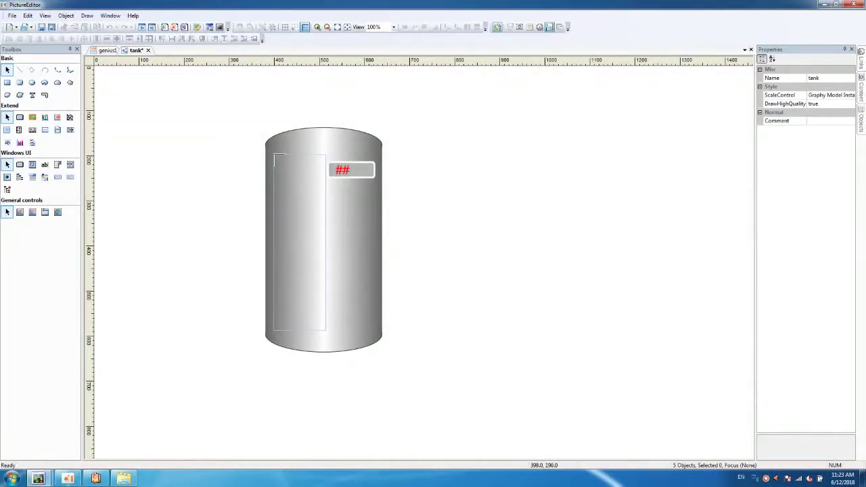
{"action": "left_click", "coordinate": [274, 156]}
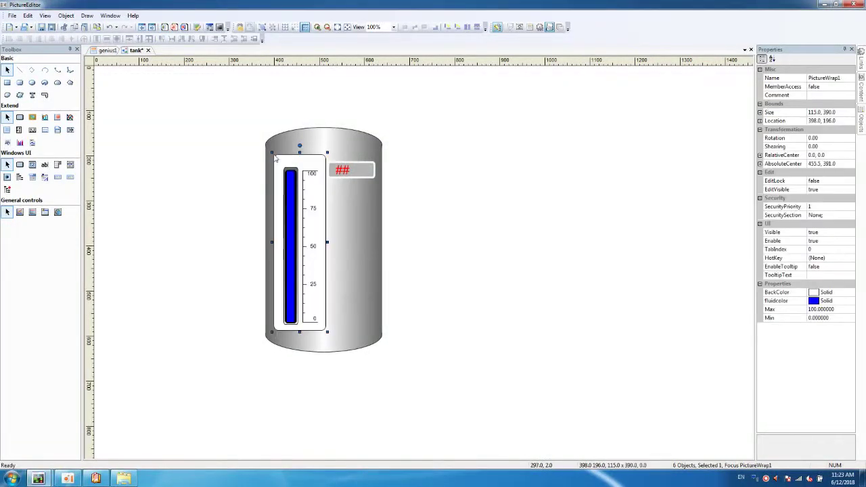
{"action": "left_click", "coordinate": [523, 272]}
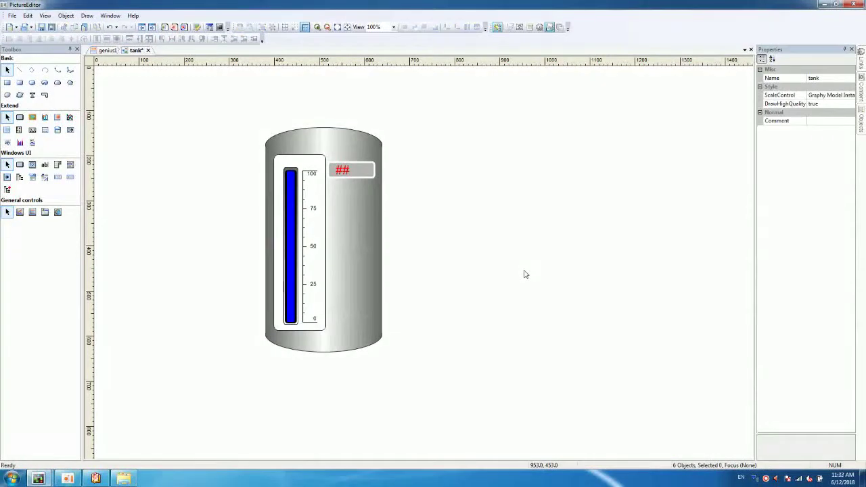
Step: Add a property named tankcolor to the tank model and set its type to Brush
{"action": "left_click", "coordinate": [862, 91]}
{"action": "left_click", "coordinate": [787, 71]}
{"action": "right_click", "coordinate": [786, 74]}
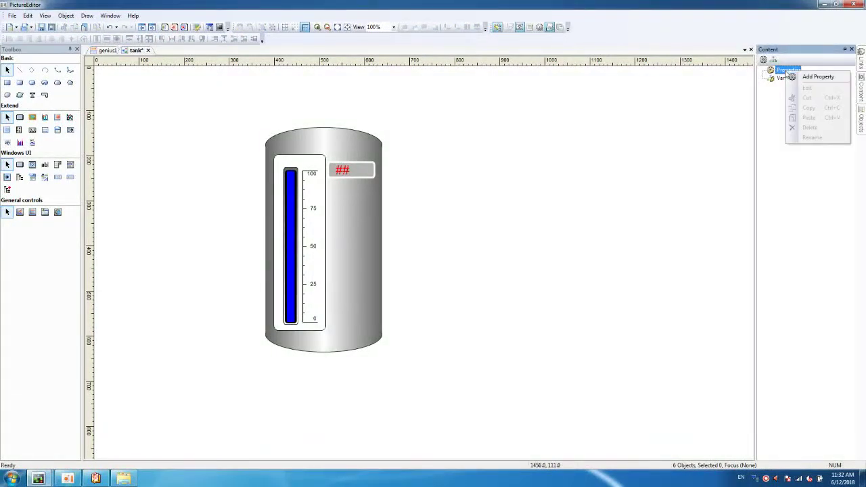
{"action": "left_click", "coordinate": [808, 78]}
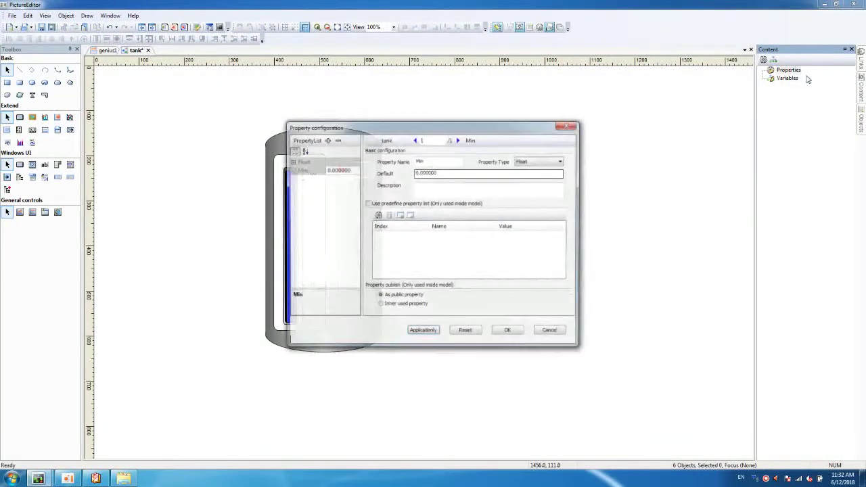
{"action": "double_click", "coordinate": [435, 160]}
{"action": "type", "text": "t"}
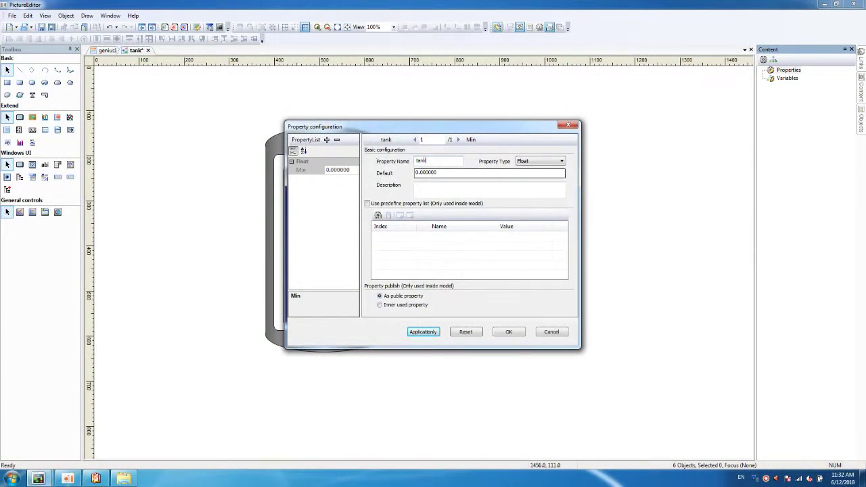
{"action": "type", "text": "ankcolor"}
{"action": "left_click", "coordinate": [538, 161]}
{"action": "left_click", "coordinate": [523, 210]}
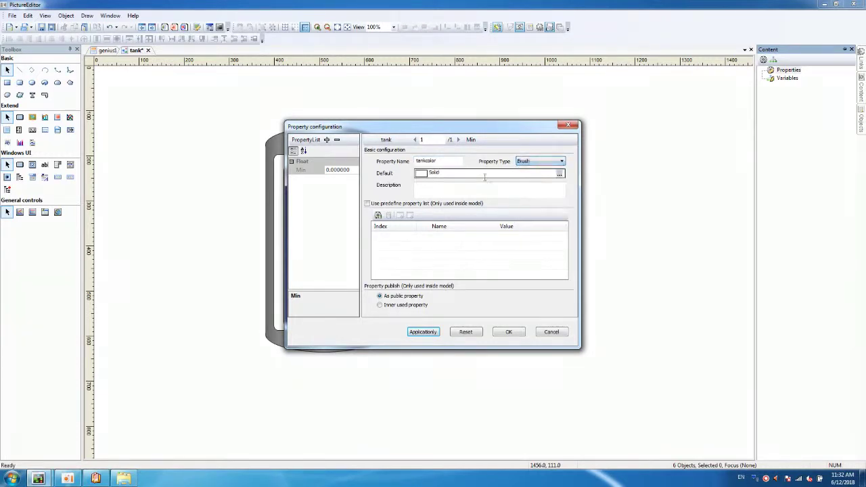
Step: Set tankcolor's default to a linear left-to-right mirrored gradient with a grey start colour
{"action": "left_click", "coordinate": [561, 175]}
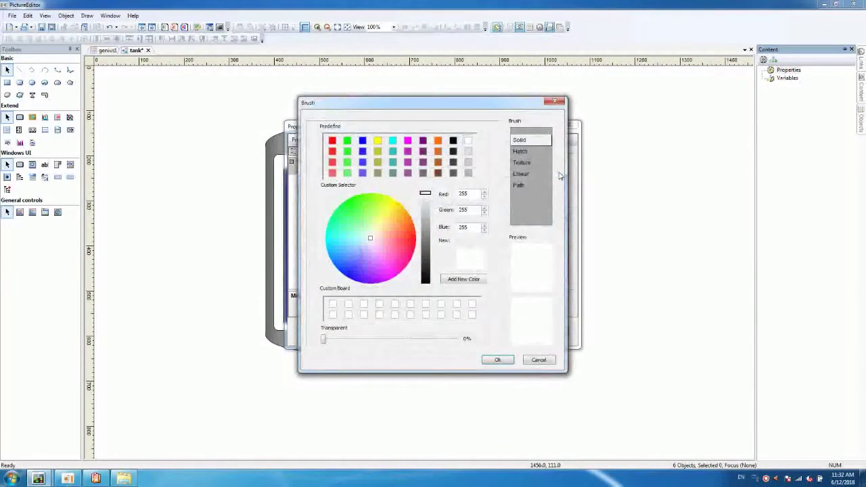
{"action": "left_click", "coordinate": [523, 174]}
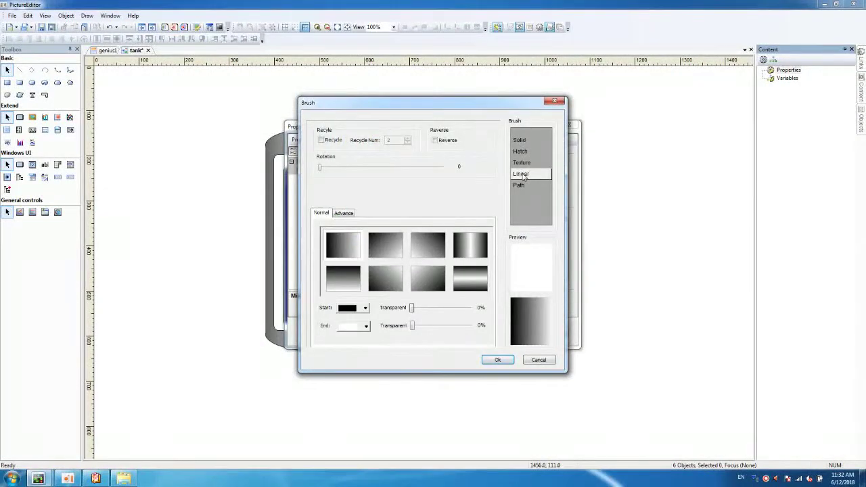
{"action": "left_click", "coordinate": [469, 244]}
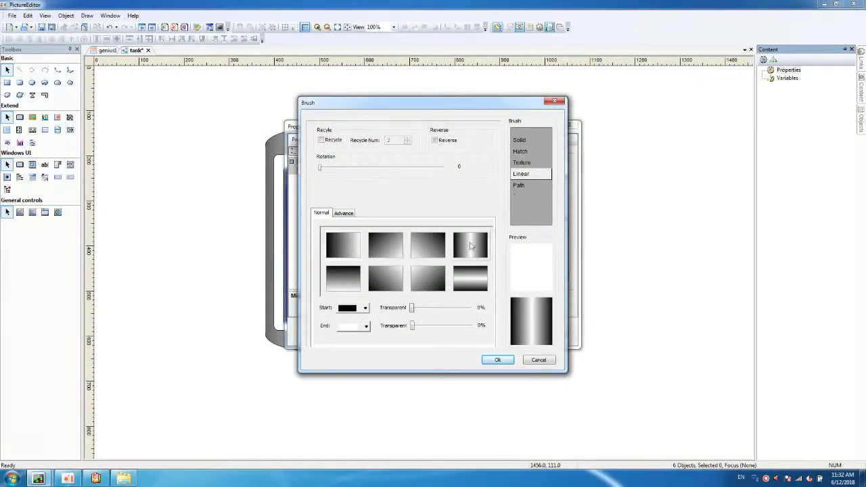
{"action": "left_click", "coordinate": [368, 309]}
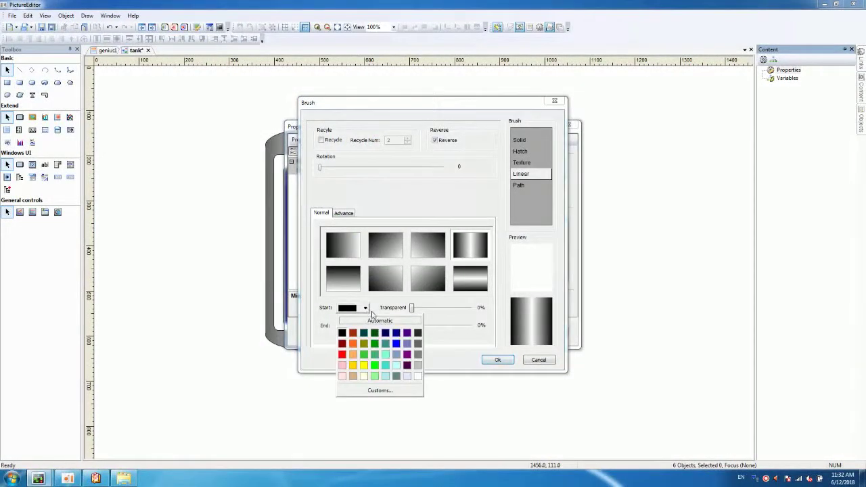
{"action": "left_click", "coordinate": [418, 356]}
{"action": "left_click", "coordinate": [498, 361]}
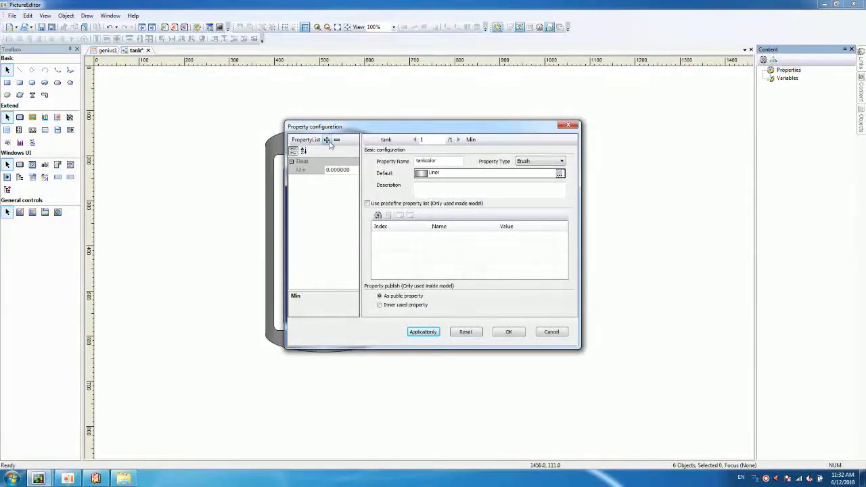
Step: Add another Brush property to the tank model and name it panelcolor
{"action": "left_click", "coordinate": [327, 141]}
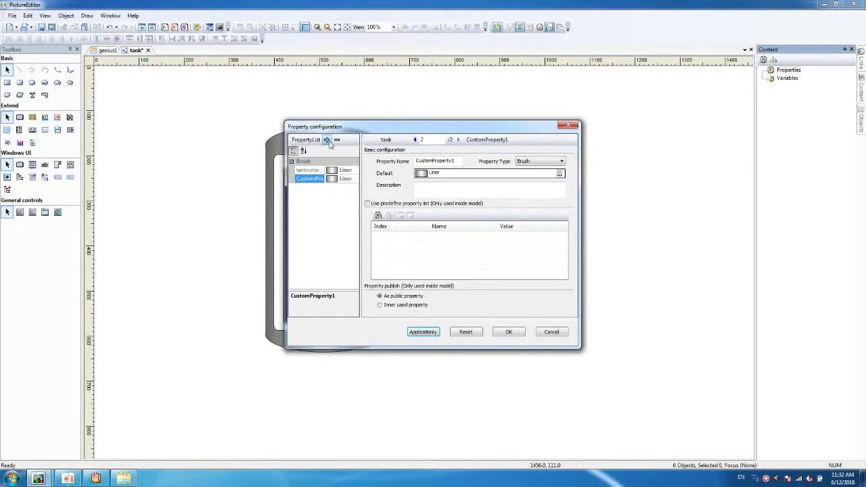
{"action": "left_click_drag", "start_coordinate": [459, 162], "coordinate": [415, 162]}
{"action": "type", "text": "pa"}
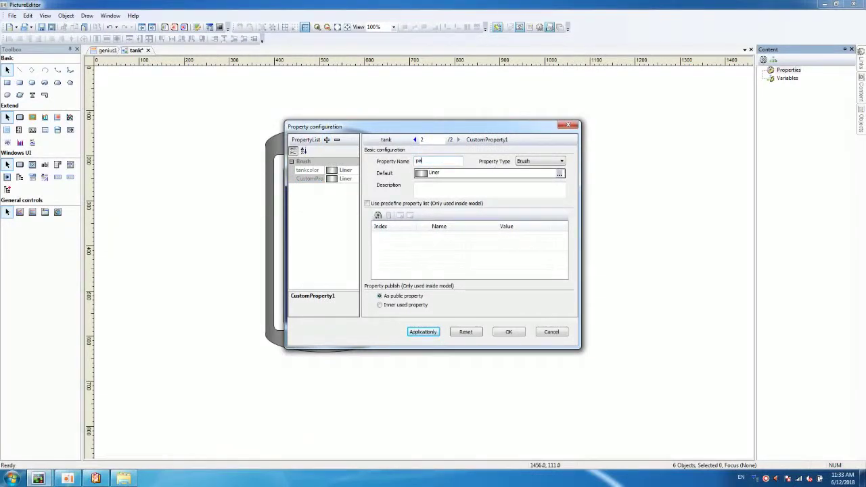
{"action": "type", "text": "nelcolor"}
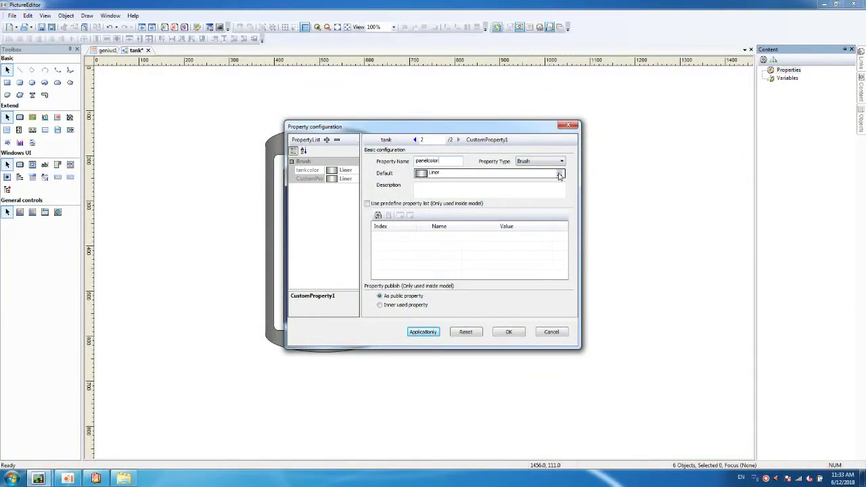
Step: Set panelcolor's default to a linear top-to-bottom gradient with a light grey start colour
{"action": "left_click", "coordinate": [559, 175]}
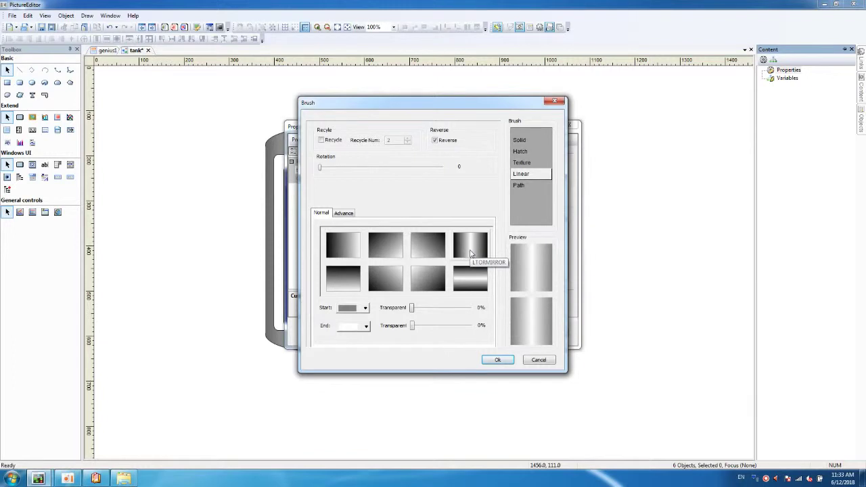
{"action": "left_click", "coordinate": [334, 284]}
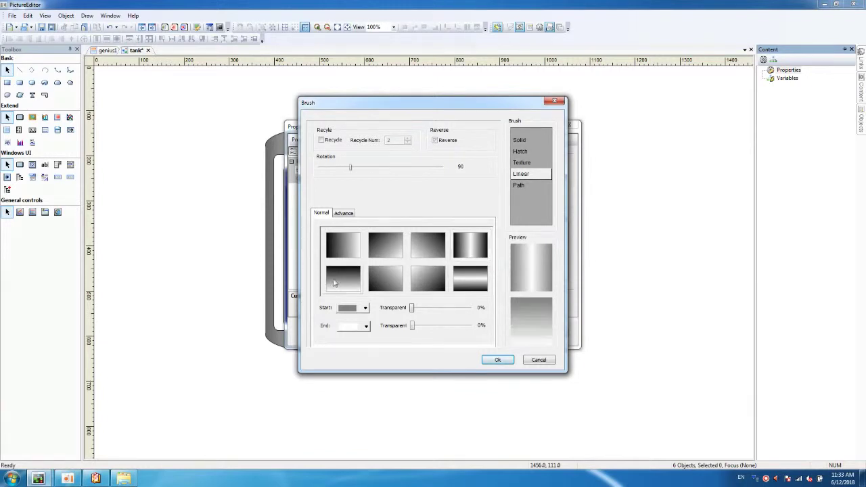
{"action": "left_click", "coordinate": [366, 309]}
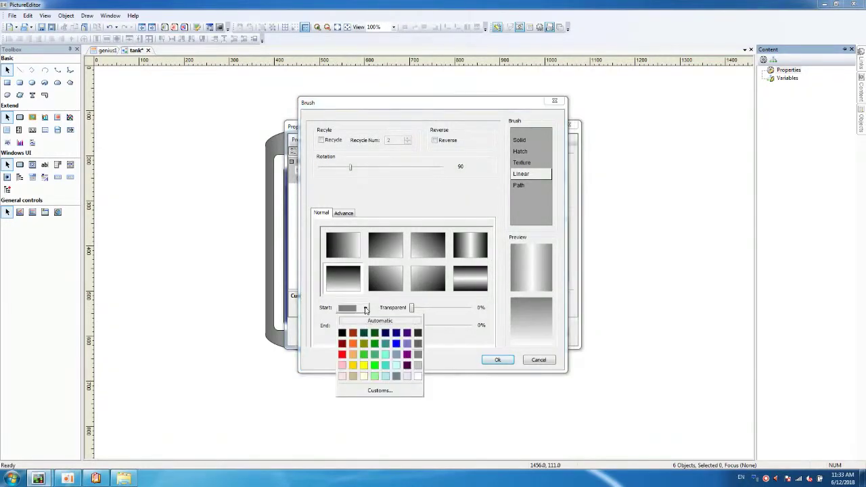
{"action": "left_click", "coordinate": [418, 365]}
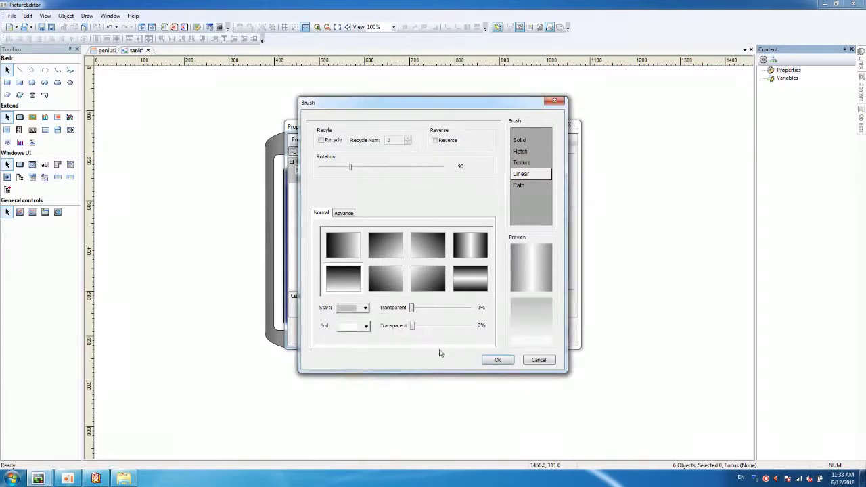
{"action": "left_click", "coordinate": [497, 360]}
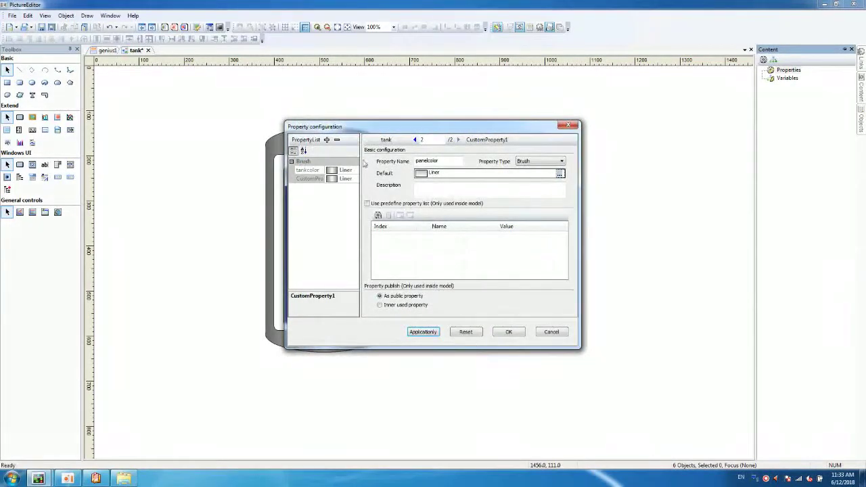
Step: Add a Brush property named textboxcolor with solid black as its default
{"action": "left_click", "coordinate": [327, 140]}
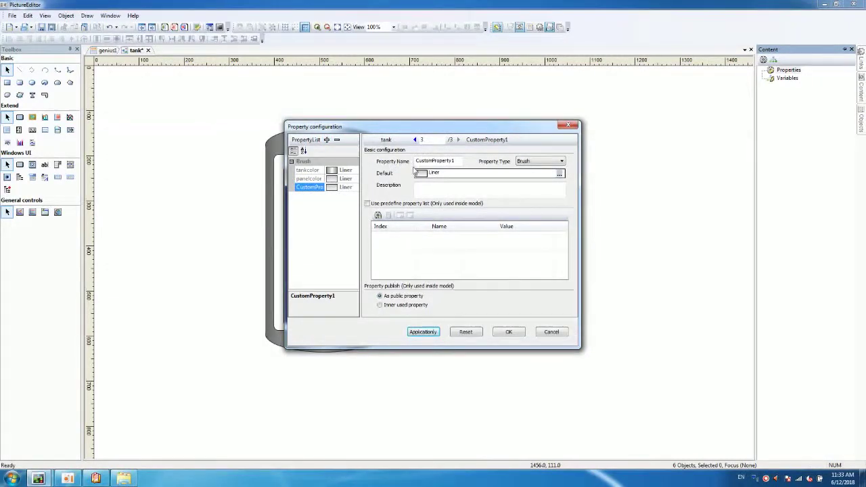
{"action": "double_click", "coordinate": [454, 161]}
{"action": "type", "text": "textbox"}
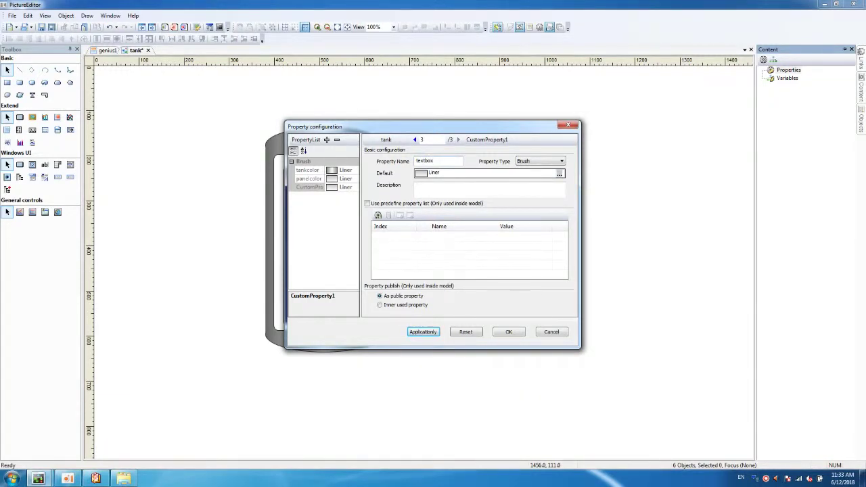
{"action": "type", "text": "color"}
{"action": "left_click", "coordinate": [558, 173]}
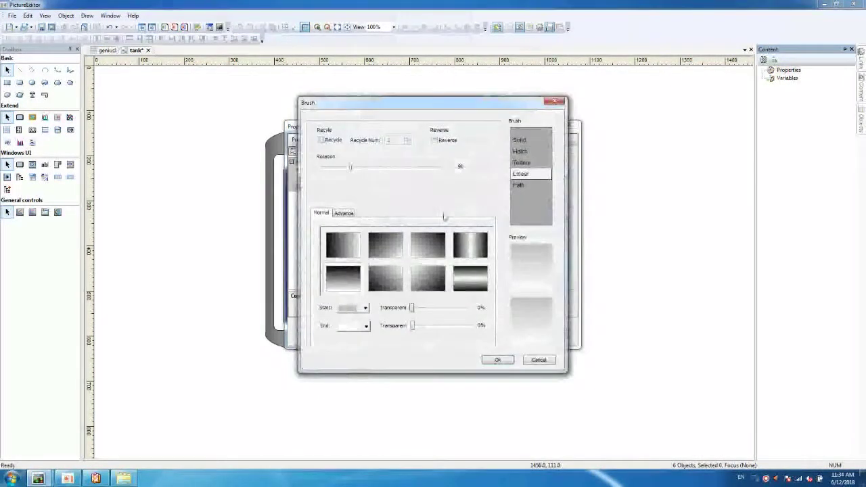
{"action": "left_click", "coordinate": [519, 140]}
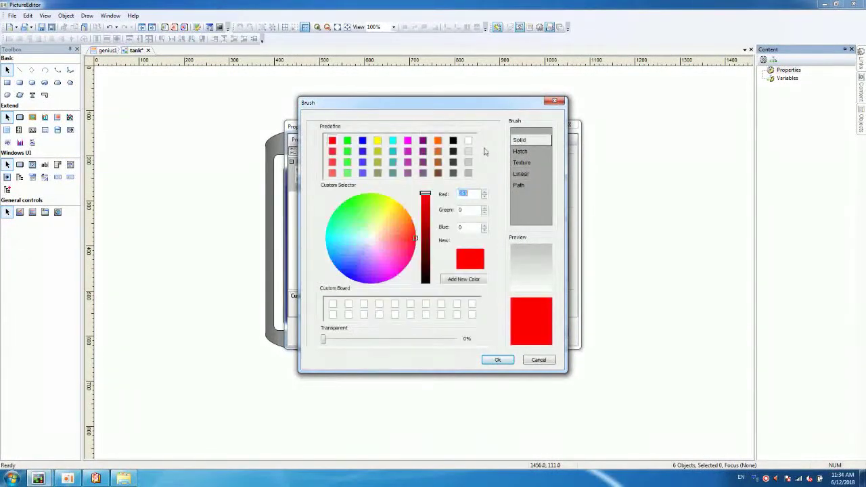
{"action": "left_click", "coordinate": [453, 141]}
{"action": "left_click", "coordinate": [498, 360]}
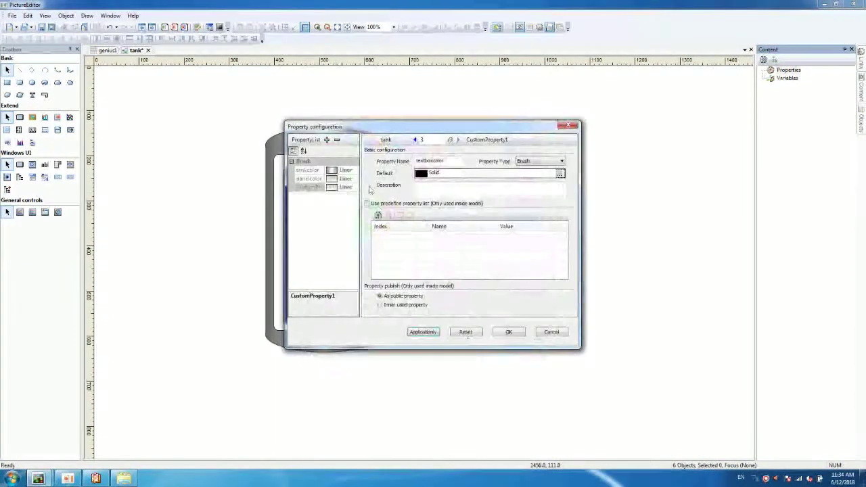
Step: Add a property named levelcolor to the tank model with Brush as its type
{"action": "left_click", "coordinate": [327, 139]}
{"action": "left_click_drag", "start_coordinate": [465, 161], "coordinate": [387, 159]}
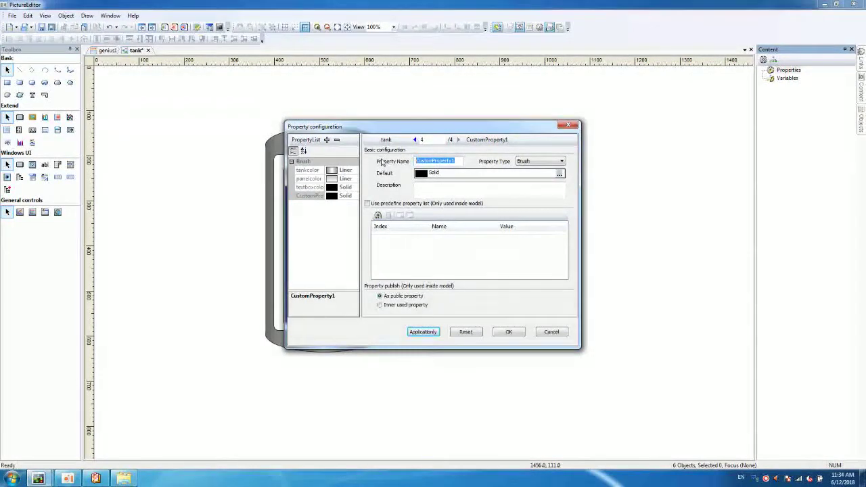
{"action": "type", "text": "level"}
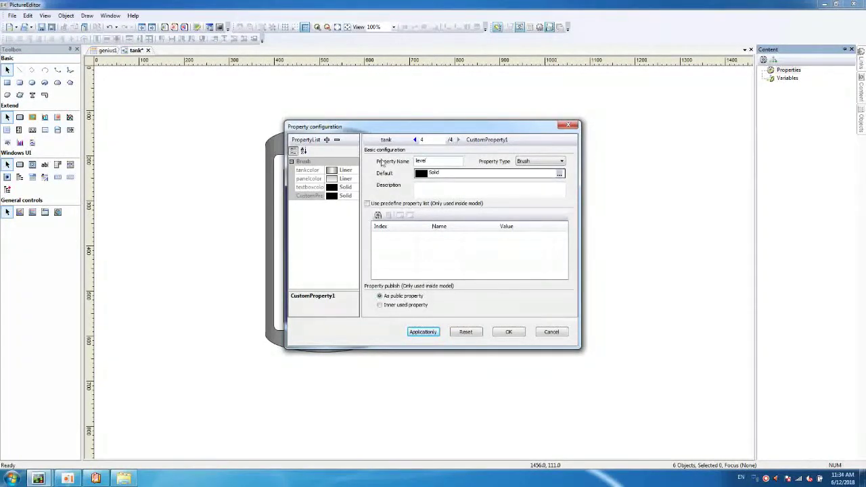
{"action": "type", "text": "color"}
{"action": "left_click", "coordinate": [532, 161]}
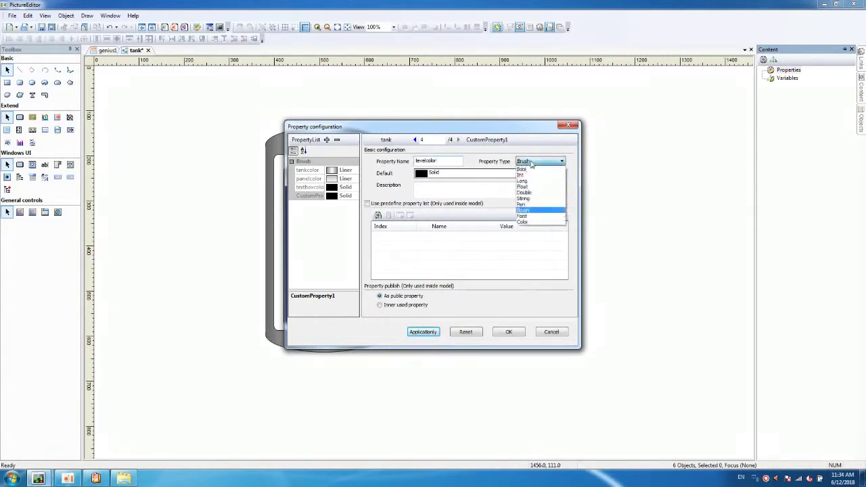
{"action": "left_click", "coordinate": [525, 212]}
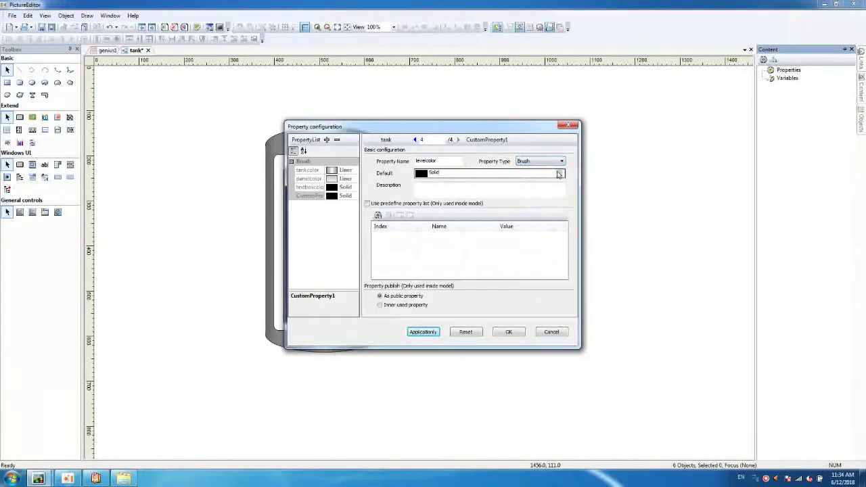
Step: Set levelcolor's default to a linear top-to-bottom gradient from white to blue
{"action": "left_click", "coordinate": [560, 174]}
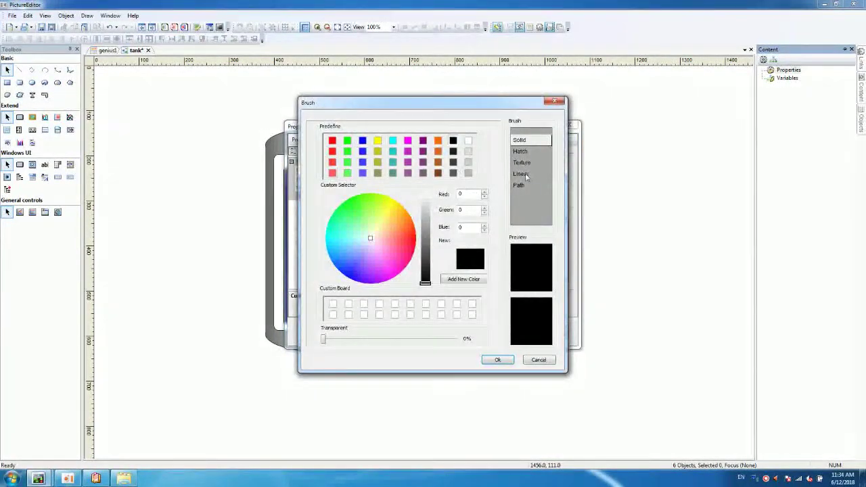
{"action": "left_click", "coordinate": [521, 174]}
{"action": "left_click", "coordinate": [343, 278]}
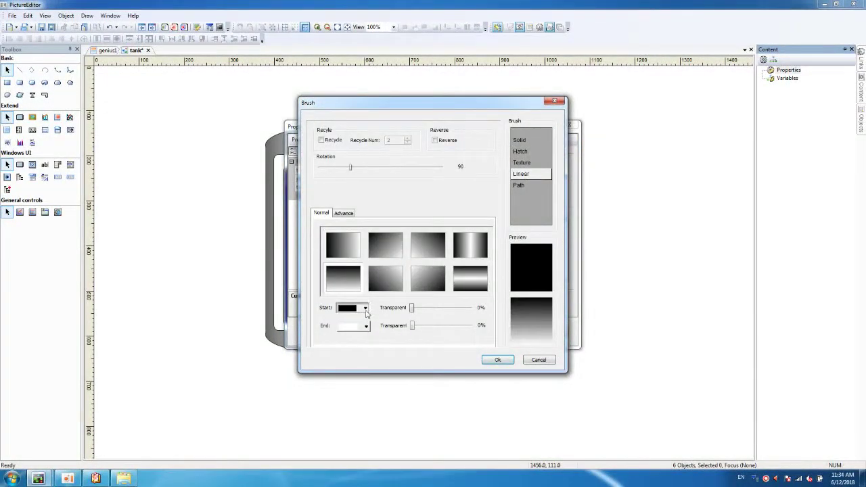
{"action": "left_click", "coordinate": [365, 308]}
{"action": "left_click", "coordinate": [418, 376]}
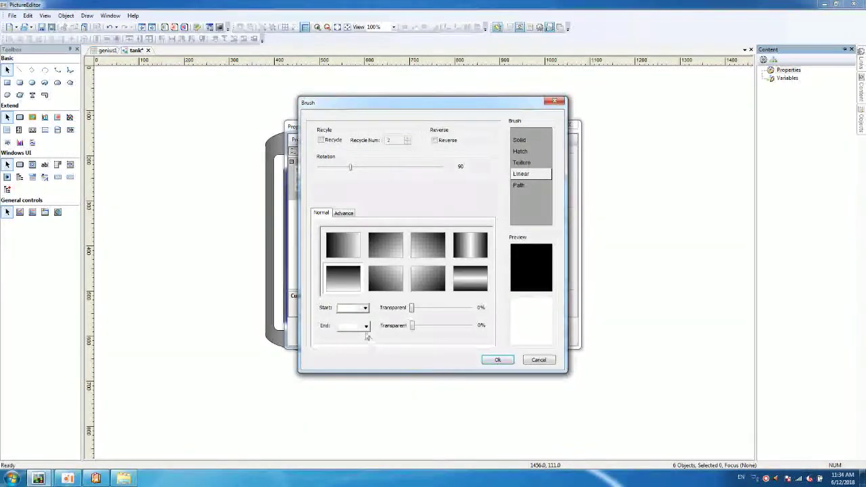
{"action": "left_click", "coordinate": [365, 327]}
{"action": "left_click", "coordinate": [397, 363]}
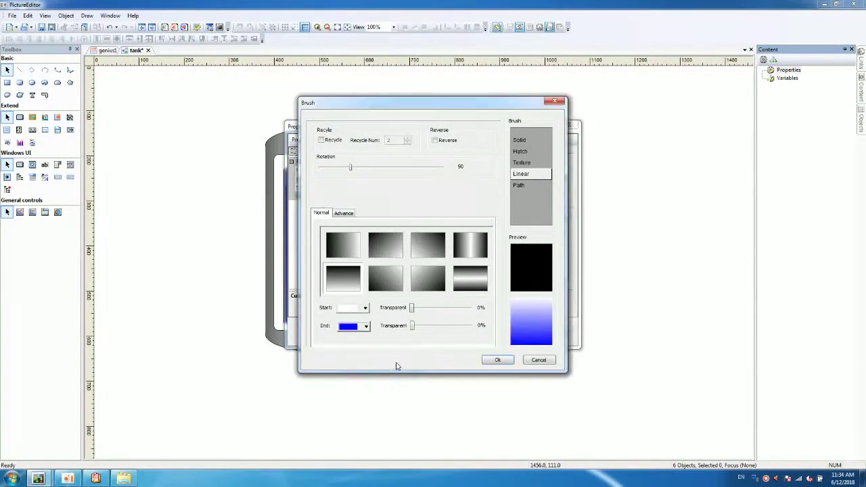
{"action": "left_click", "coordinate": [498, 360]}
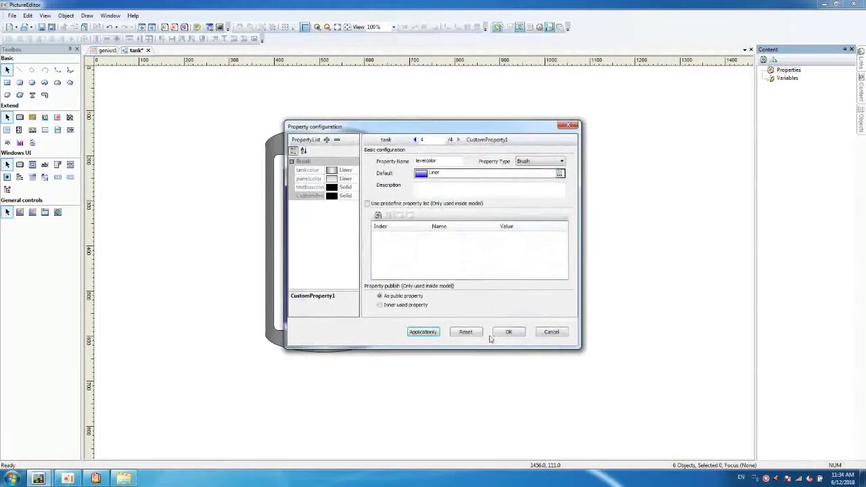
Step: Add a Float property named Max to the tank model with a default of 100
{"action": "left_click", "coordinate": [326, 140]}
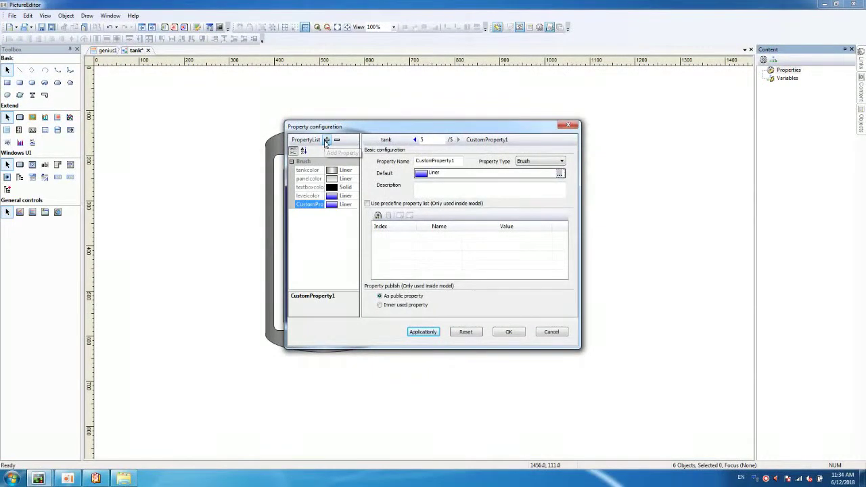
{"action": "key", "text": "Tab"}
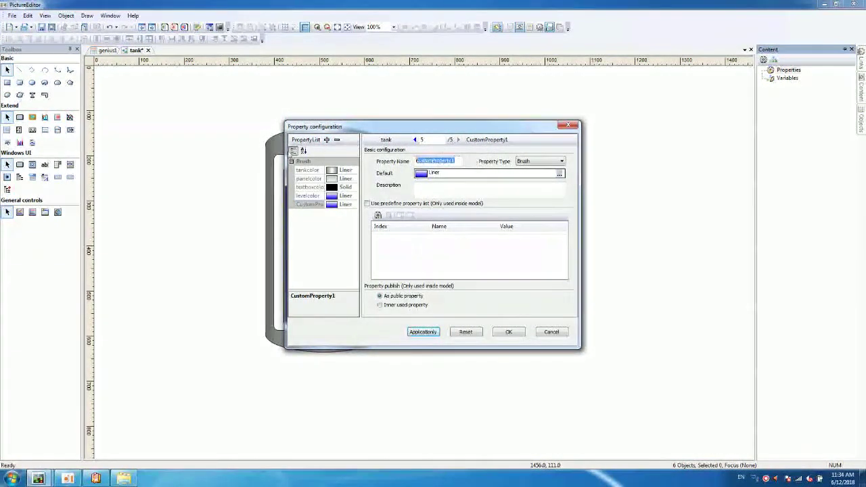
{"action": "type", "text": "Max"}
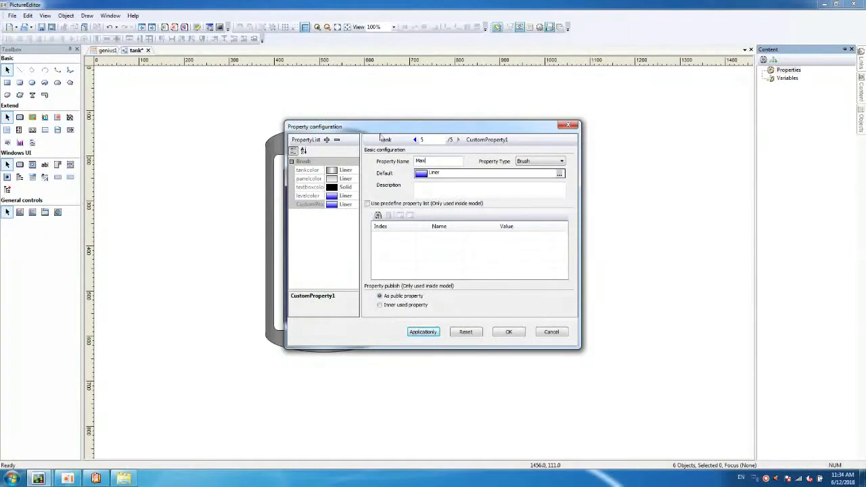
{"action": "left_click", "coordinate": [530, 161]}
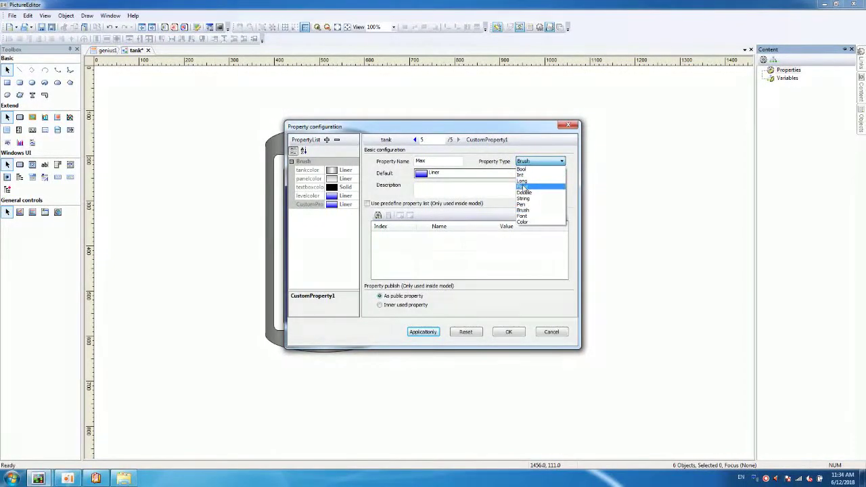
{"action": "left_click", "coordinate": [524, 187]}
{"action": "key", "text": "Tab"}
{"action": "type", "text": "100"}
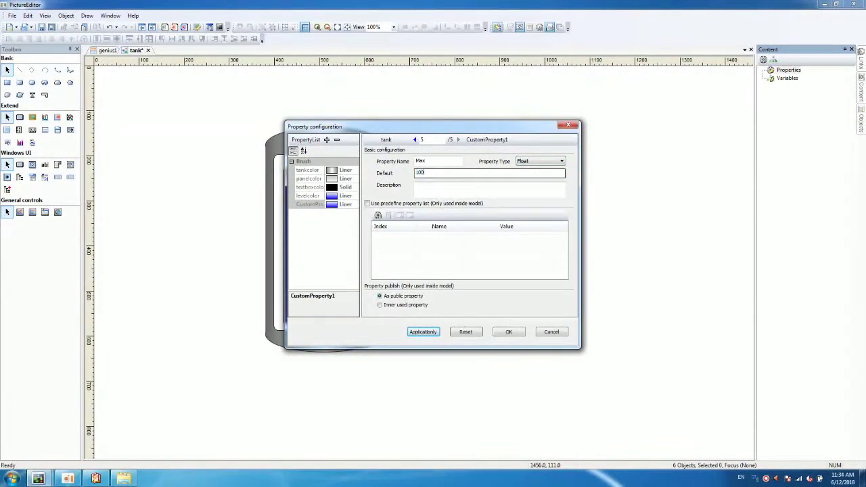
Step: Add a Float property named Min to the tank model with a default of 0
{"action": "left_click", "coordinate": [327, 140]}
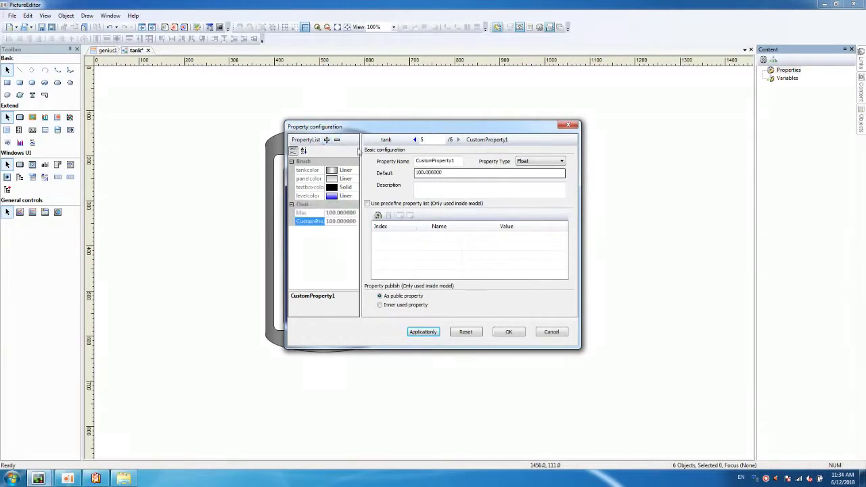
{"action": "double_click", "coordinate": [450, 161]}
{"action": "type", "text": "Min"}
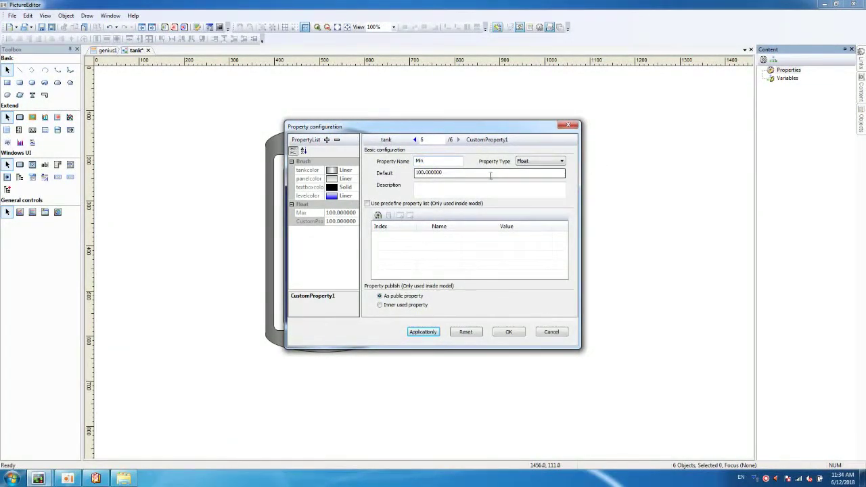
{"action": "key", "text": "Tab"}
{"action": "type", "text": "0"}
Step: Add a Font property named textfont with Arial 20 as its default, and save the tank model's property list
{"action": "left_click", "coordinate": [327, 140]}
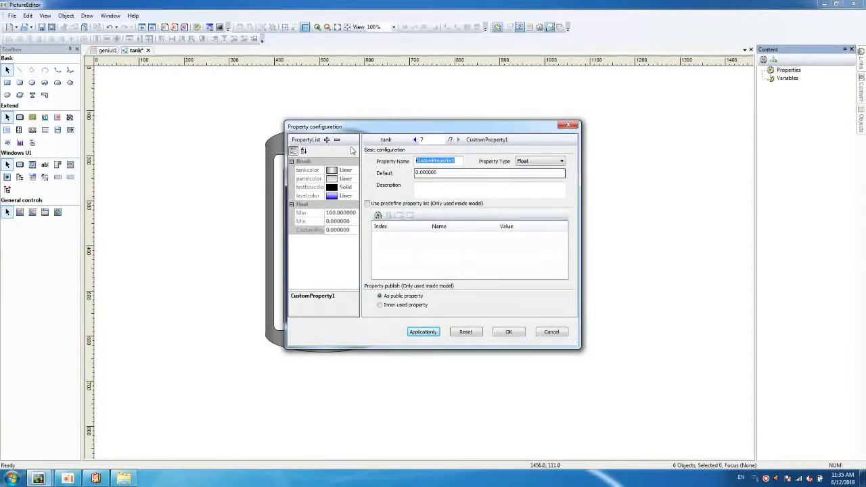
{"action": "type", "text": "T"}
{"action": "type", "text": "textfon"}
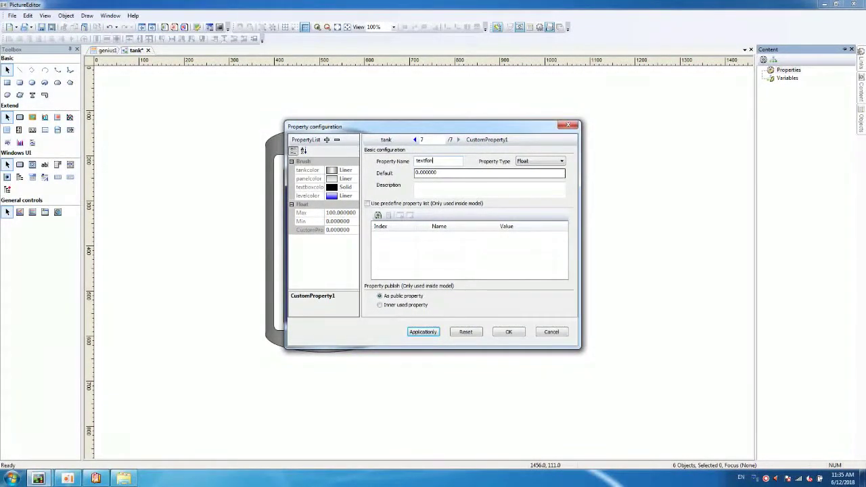
{"action": "left_click", "coordinate": [542, 162]}
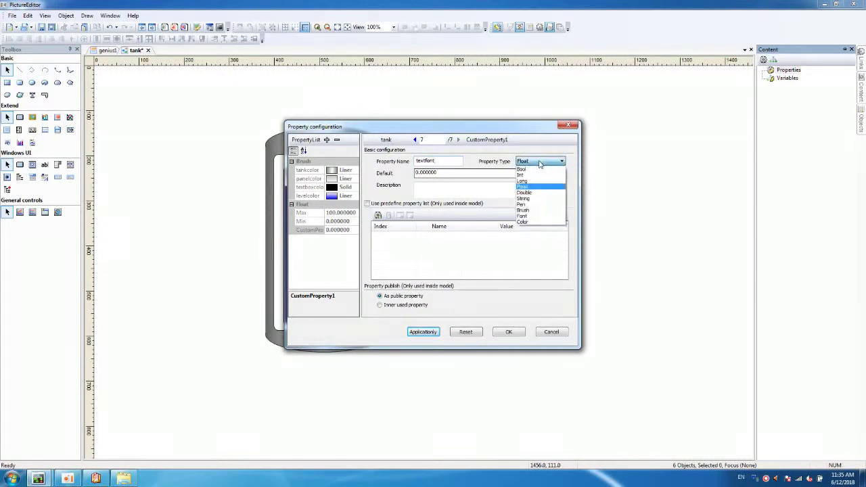
{"action": "left_click", "coordinate": [527, 215]}
{"action": "left_click", "coordinate": [559, 174]}
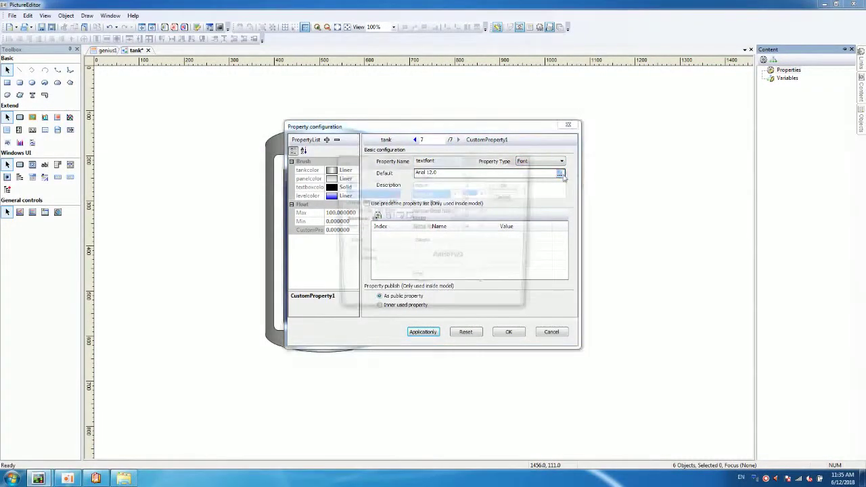
{"action": "key", "text": "Tab"}
{"action": "key", "text": "Tab"}
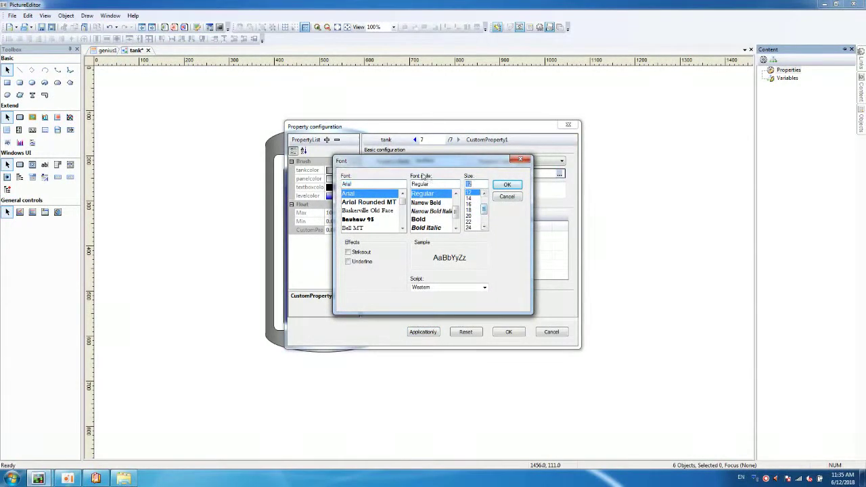
{"action": "type", "text": "28"}
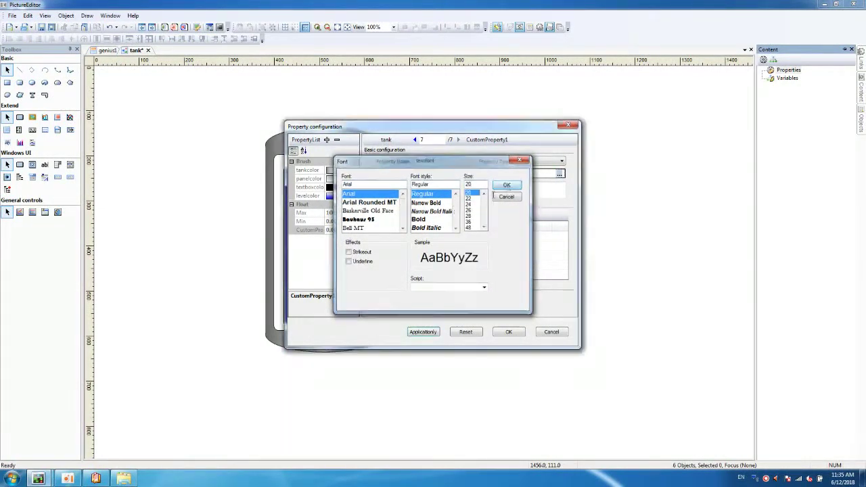
{"action": "left_click", "coordinate": [506, 185]}
{"action": "left_click", "coordinate": [303, 222]}
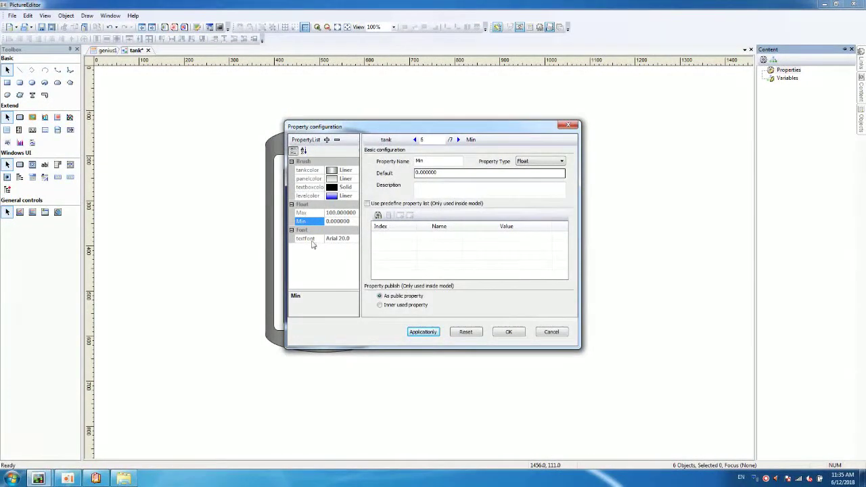
{"action": "left_click", "coordinate": [509, 332]}
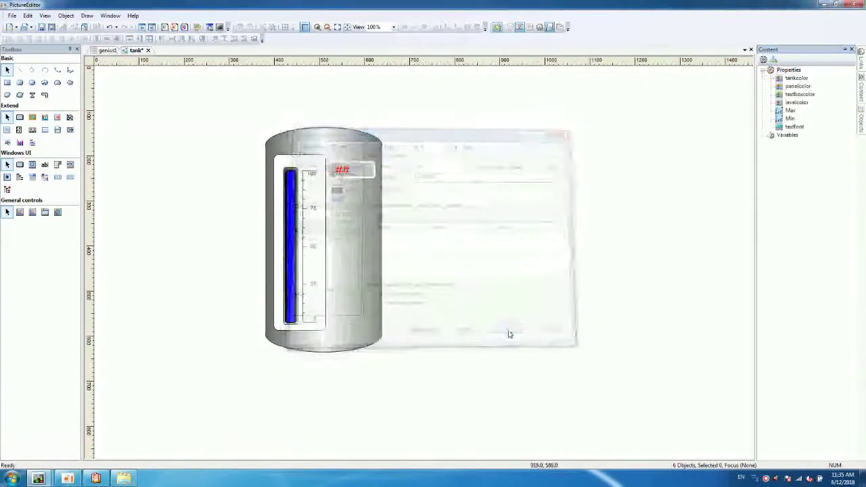
Step: Add a public Float variable named levelheight to the tank model
{"action": "mouse_move", "coordinate": [854, 81]}
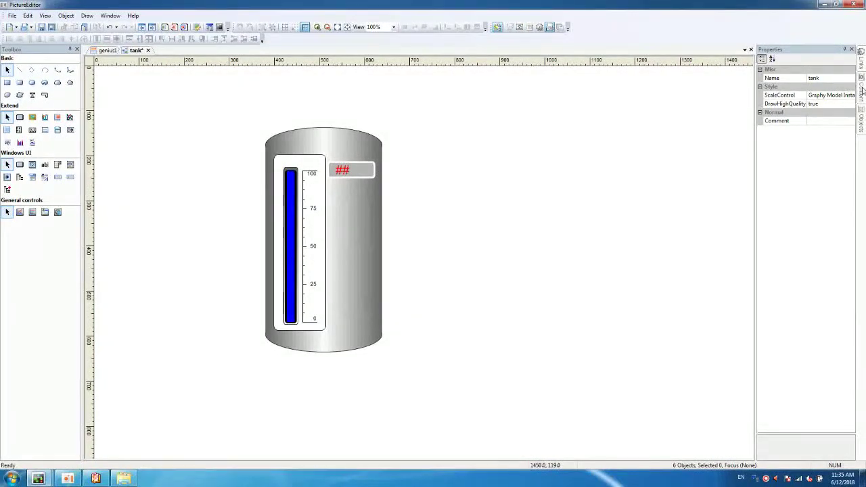
{"action": "left_click", "coordinate": [787, 136]}
{"action": "right_click", "coordinate": [787, 137]}
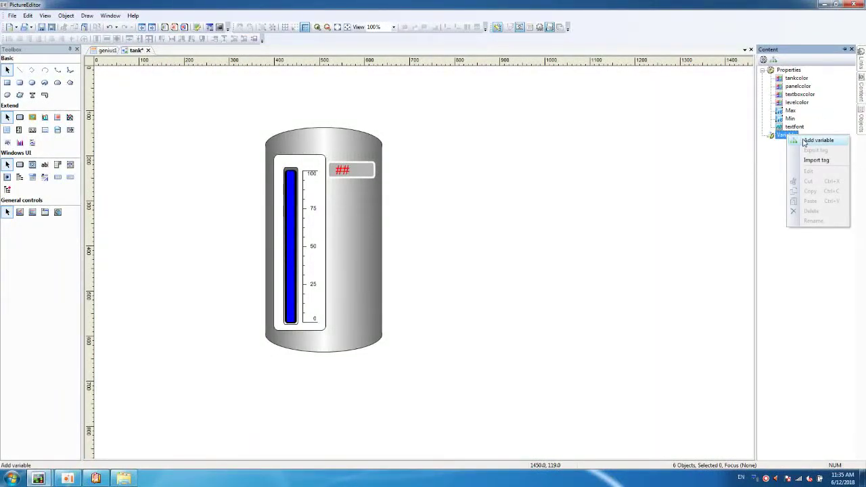
{"action": "left_click", "coordinate": [804, 141]}
{"action": "double_click", "coordinate": [439, 161]}
{"action": "key", "text": "BackSpace"}
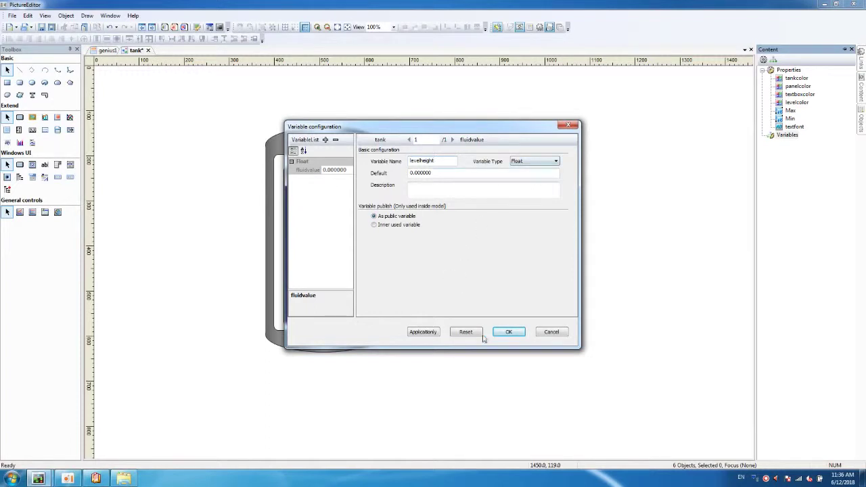
{"action": "left_click", "coordinate": [504, 331]}
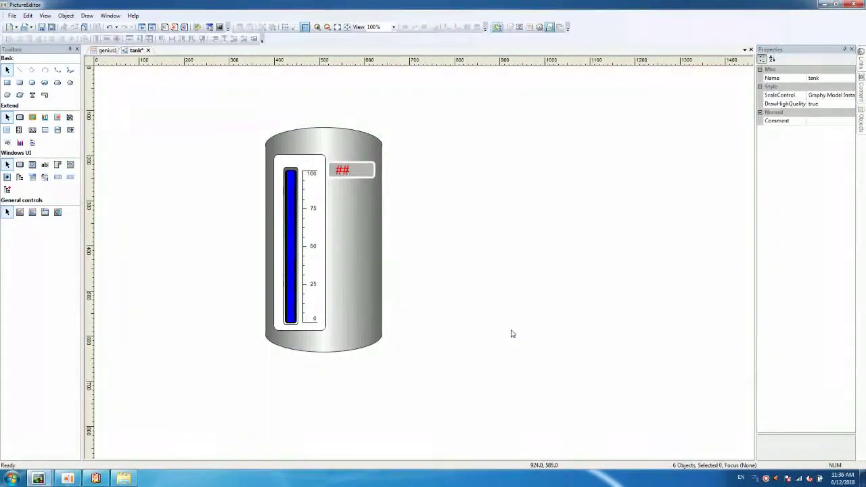
Step: Link the brush of the tank's rectangular body to the tankcolor property
{"action": "left_click", "coordinate": [377, 264]}
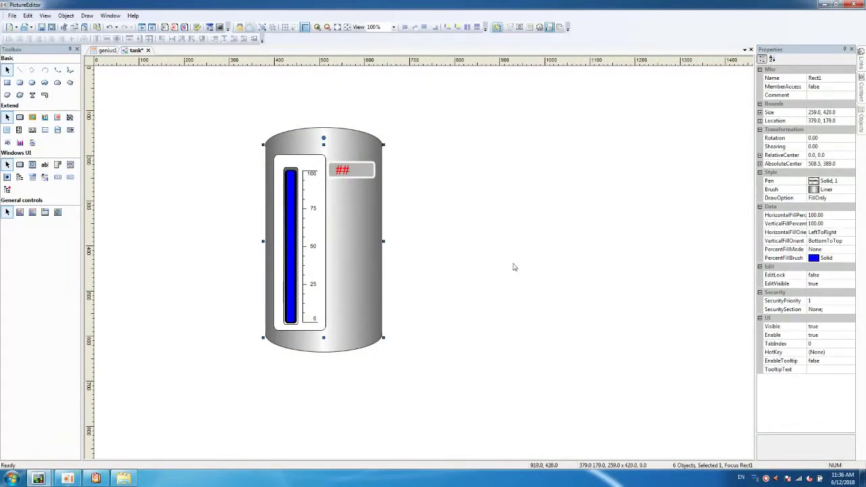
{"action": "left_click", "coordinate": [834, 192]}
{"action": "left_click", "coordinate": [852, 190]}
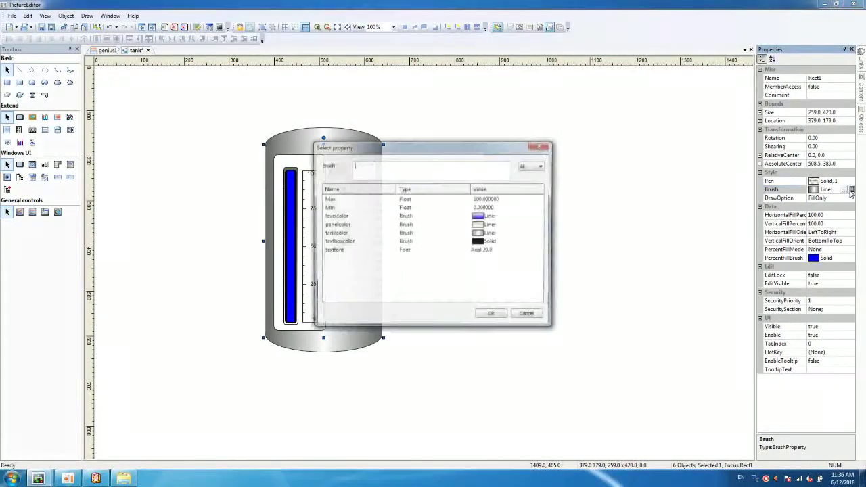
{"action": "left_click", "coordinate": [345, 233]}
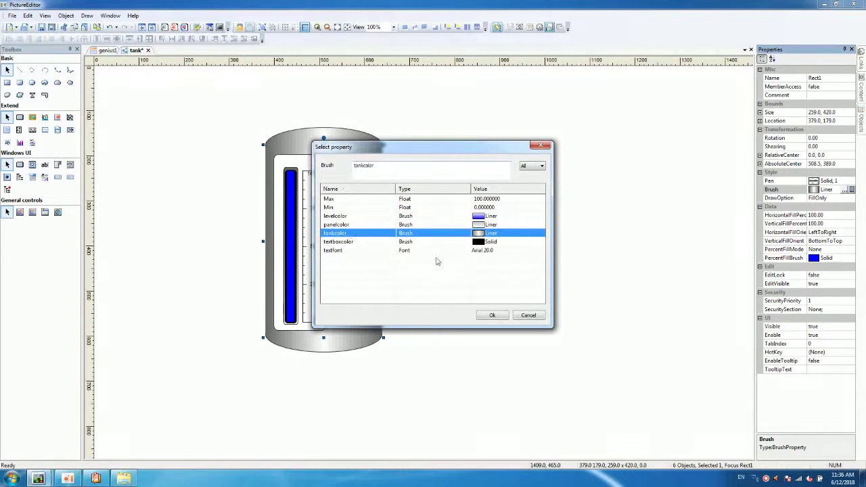
{"action": "left_click", "coordinate": [492, 315]}
Step: Link the brush of the tank's top ellipse to the tankcolor property
{"action": "left_click", "coordinate": [352, 139]}
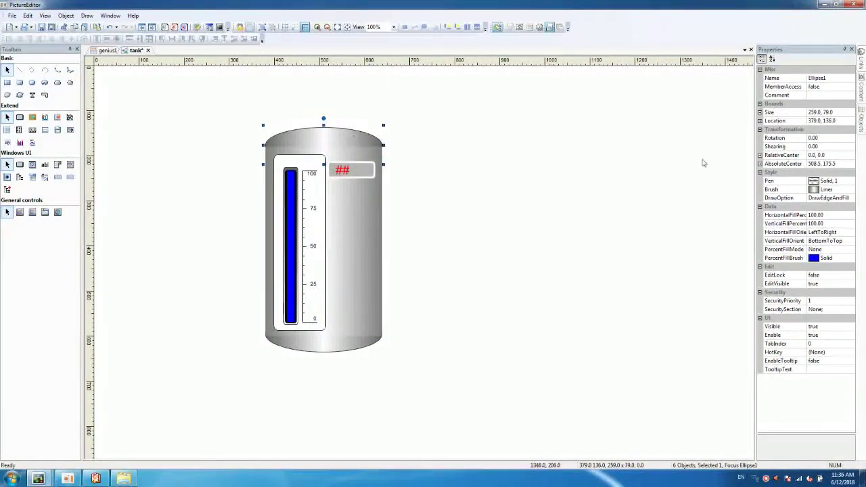
{"action": "left_click", "coordinate": [850, 191]}
{"action": "left_click", "coordinate": [852, 191]}
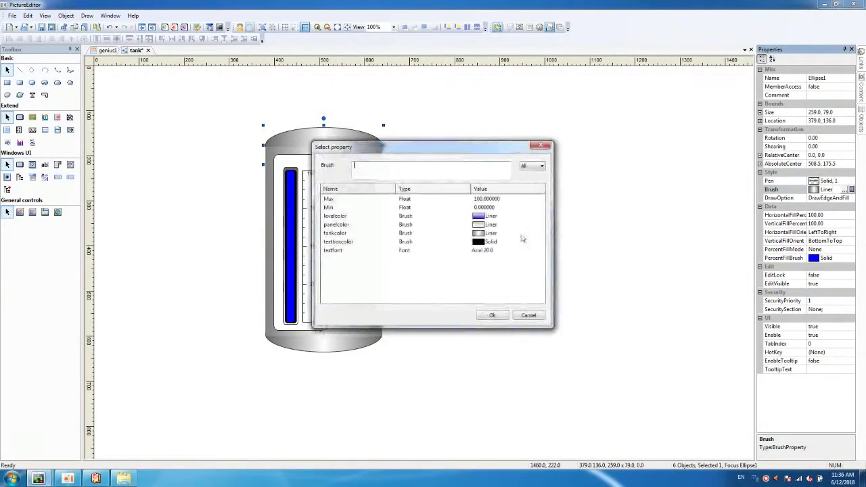
{"action": "left_click", "coordinate": [336, 233]}
{"action": "left_click", "coordinate": [492, 315]}
Step: Link the brush of the tank's bottom ellipse to the tankcolor property
{"action": "left_click", "coordinate": [366, 350]}
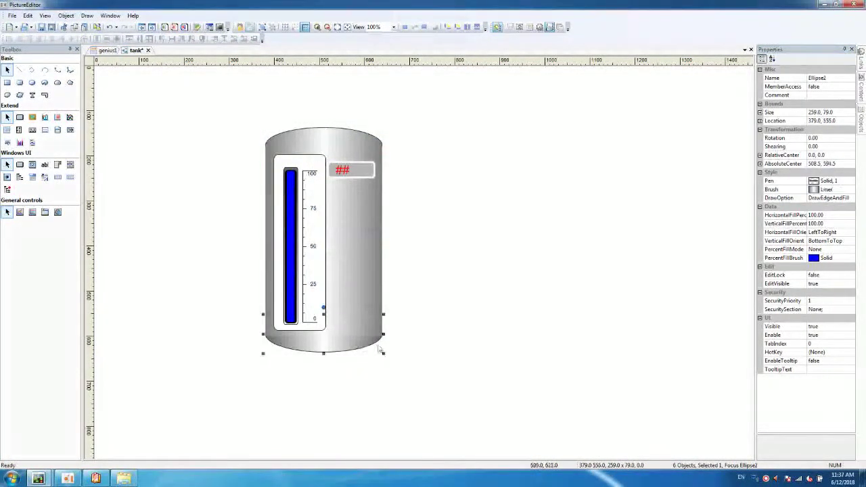
{"action": "left_click", "coordinate": [830, 192]}
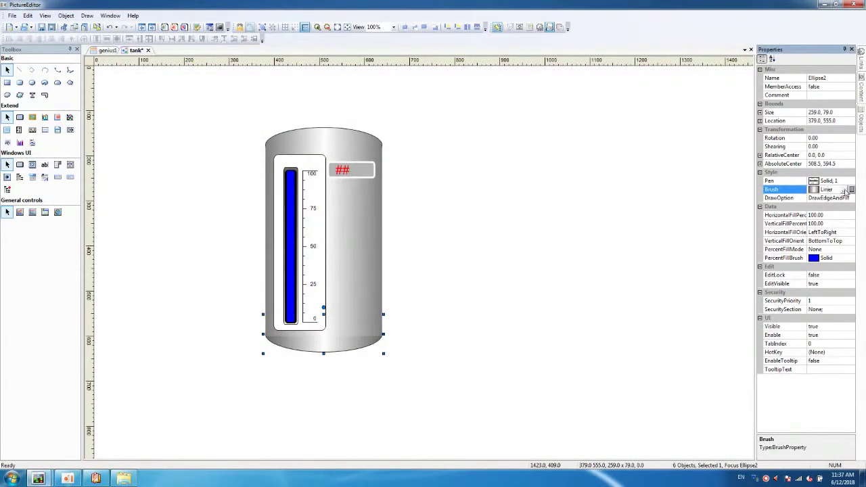
{"action": "left_click", "coordinate": [851, 190]}
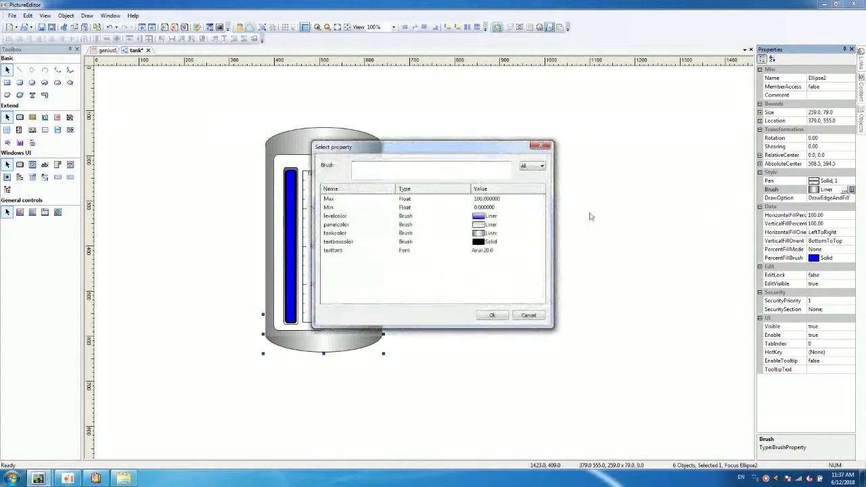
{"action": "left_click", "coordinate": [334, 235]}
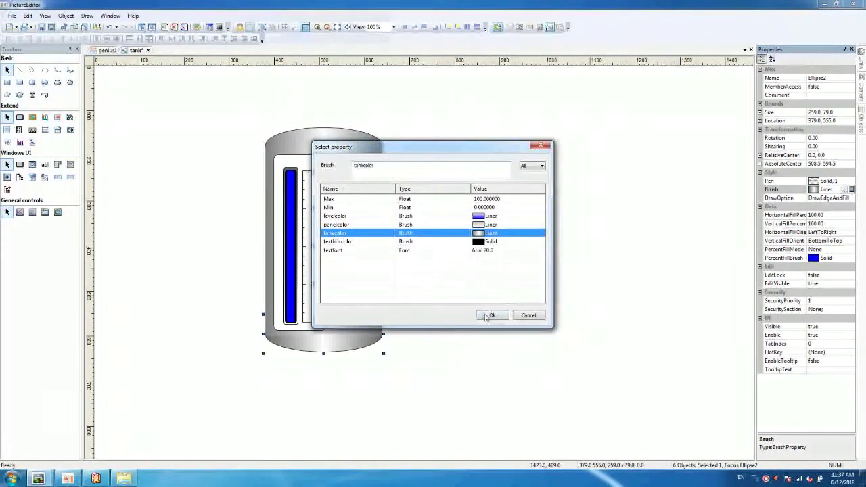
{"action": "left_click", "coordinate": [492, 316]}
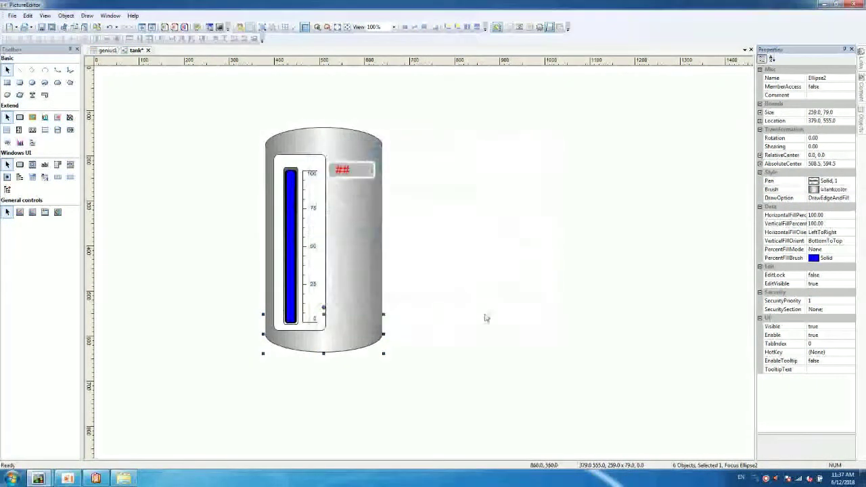
Step: Link the brush of the rounded rectangle behind the value display to the textboxcolor property
{"action": "left_click", "coordinate": [289, 220]}
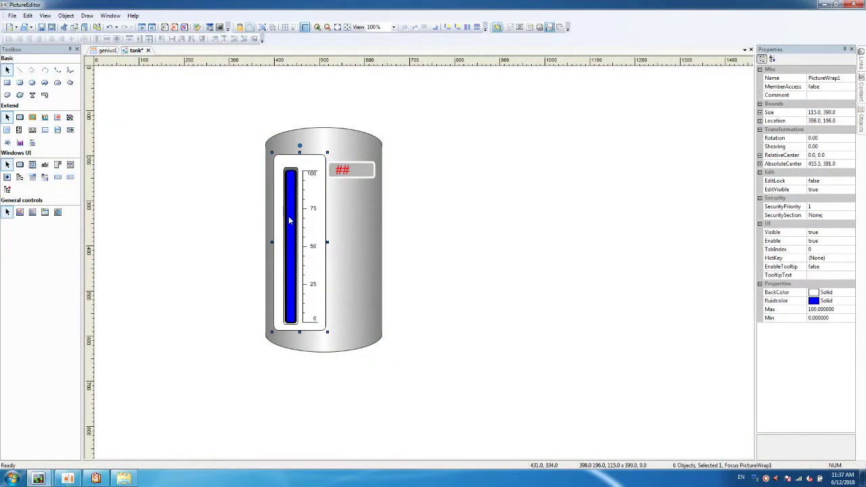
{"action": "left_click", "coordinate": [358, 173]}
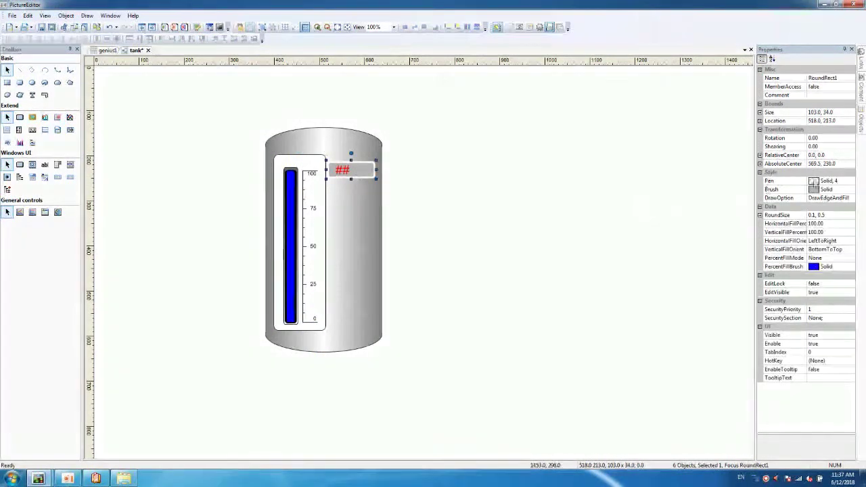
{"action": "left_click", "coordinate": [829, 190]}
{"action": "left_click", "coordinate": [851, 189]}
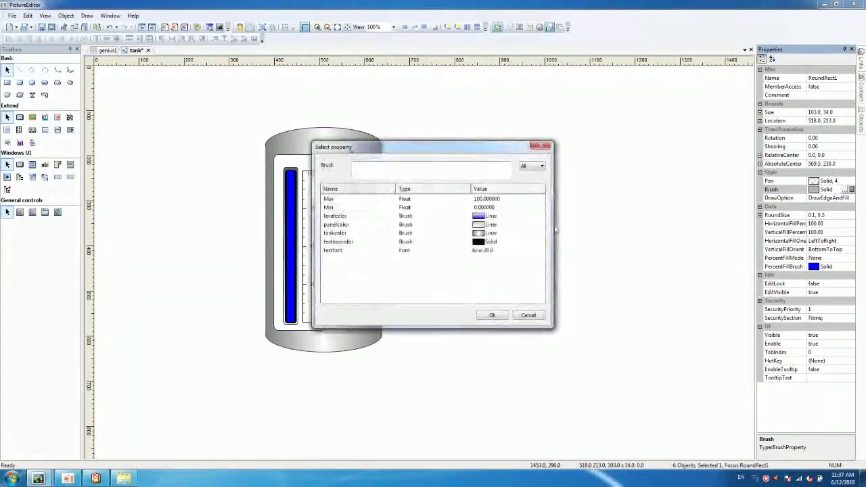
{"action": "left_click", "coordinate": [349, 244]}
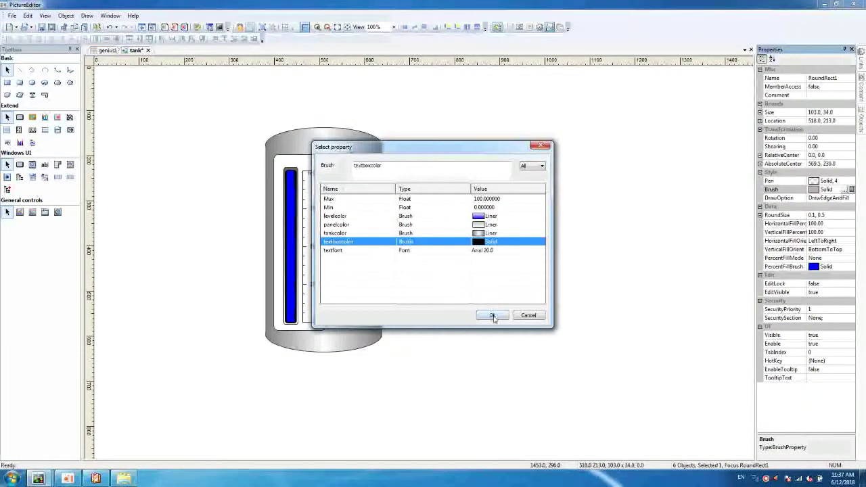
{"action": "left_click", "coordinate": [492, 315]}
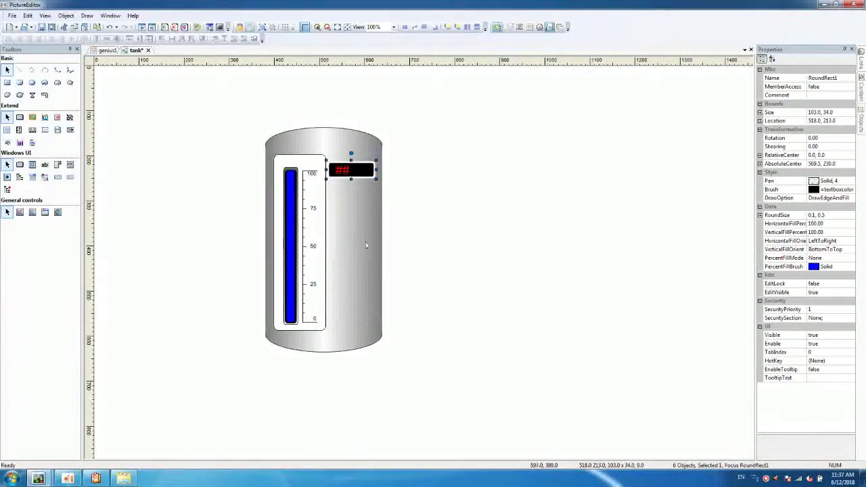
Step: Link the level gauge's BackColor to the panelcolor property
{"action": "left_click", "coordinate": [298, 228]}
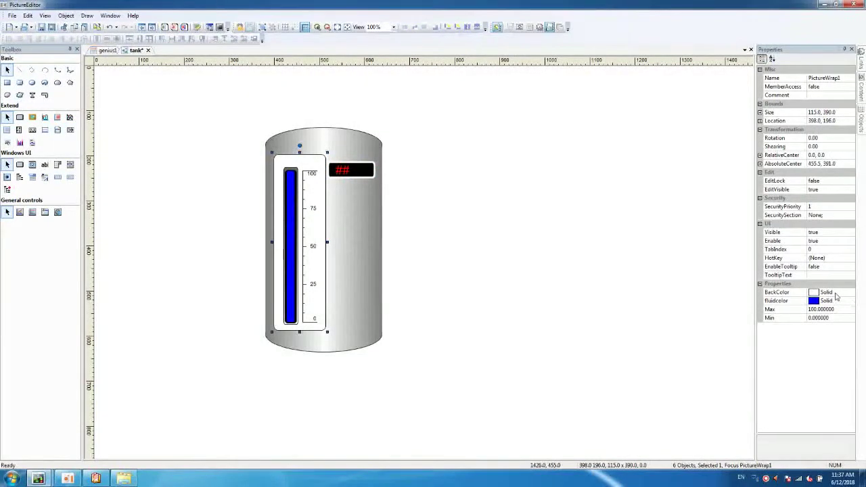
{"action": "left_click", "coordinate": [836, 293]}
{"action": "left_click", "coordinate": [851, 293]}
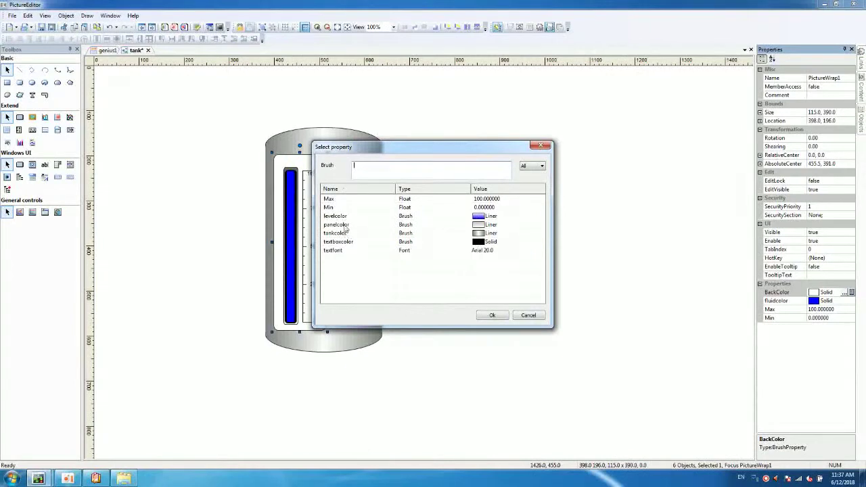
{"action": "left_click", "coordinate": [344, 224]}
{"action": "left_click", "coordinate": [492, 316]}
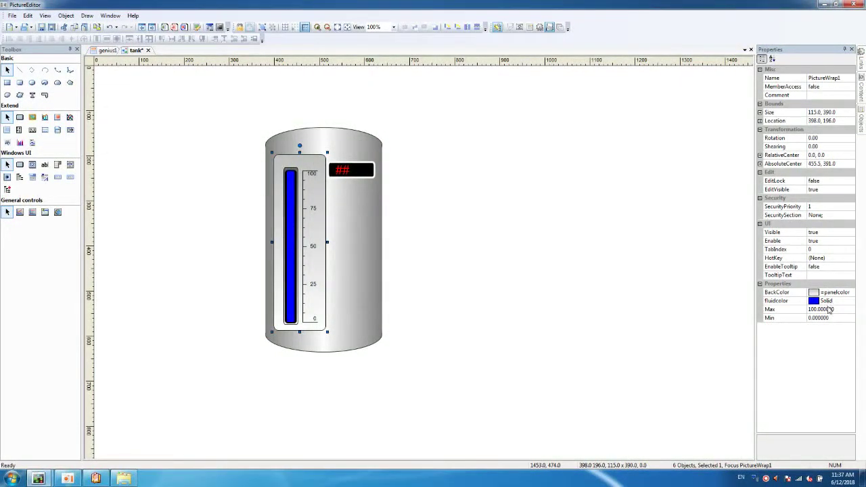
Step: Link the level gauge's fluidcolor to the levelcolor property
{"action": "left_click", "coordinate": [836, 302]}
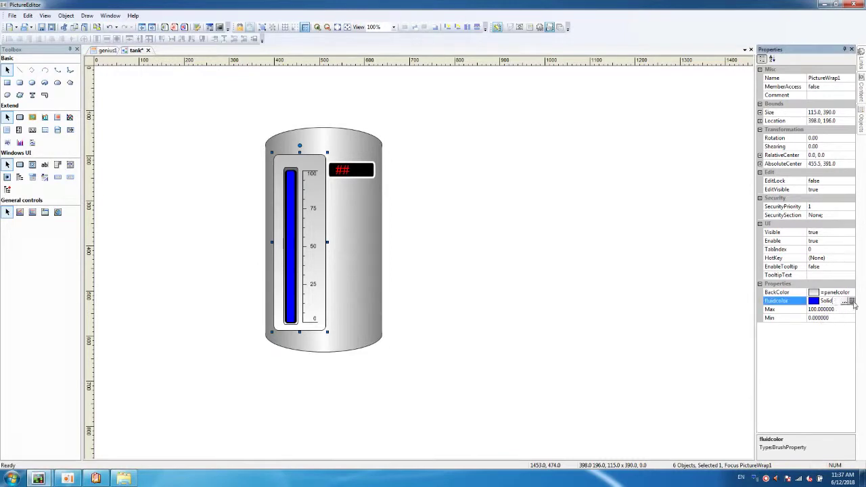
{"action": "left_click", "coordinate": [852, 301]}
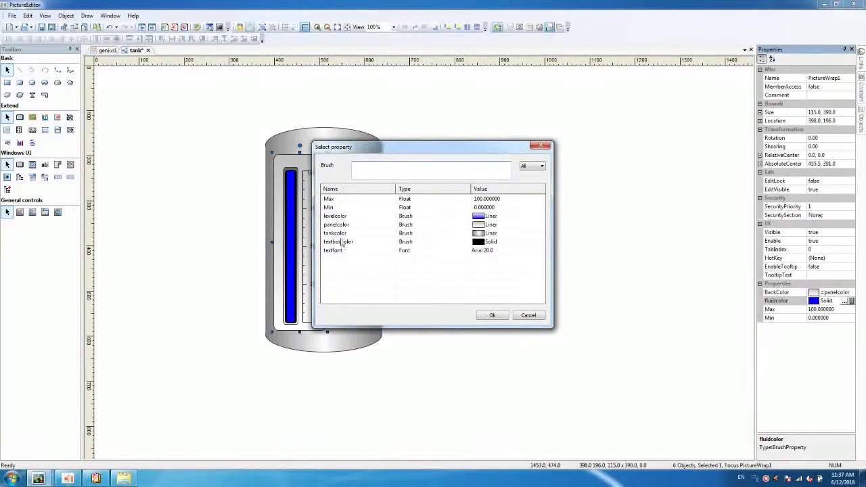
{"action": "left_click", "coordinate": [338, 217]}
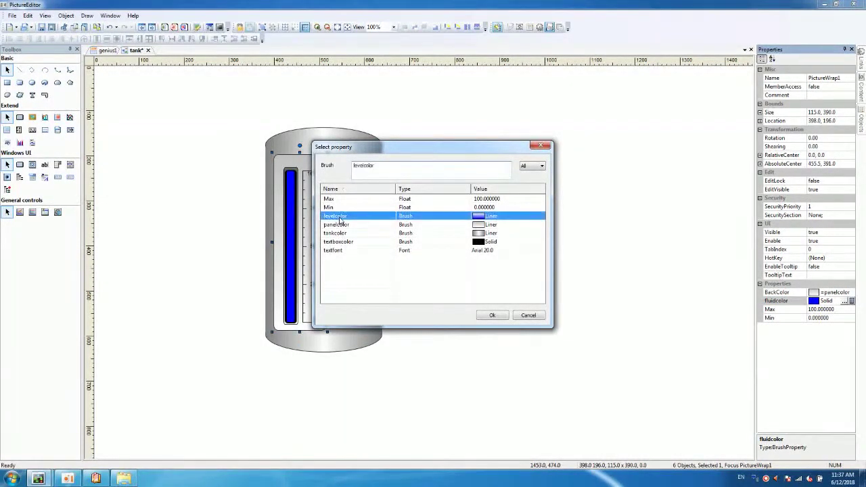
{"action": "left_click", "coordinate": [489, 316]}
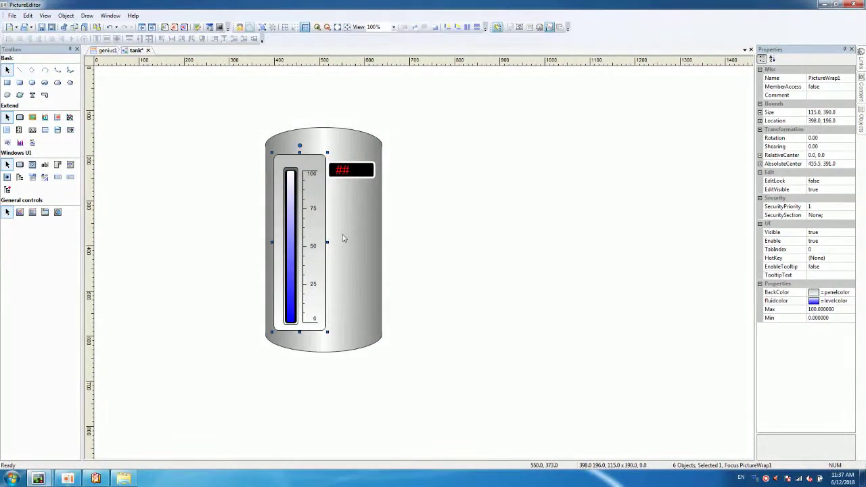
Step: Link the level gauge's Max and Min to the model's Max and Min properties
{"action": "left_click", "coordinate": [839, 310]}
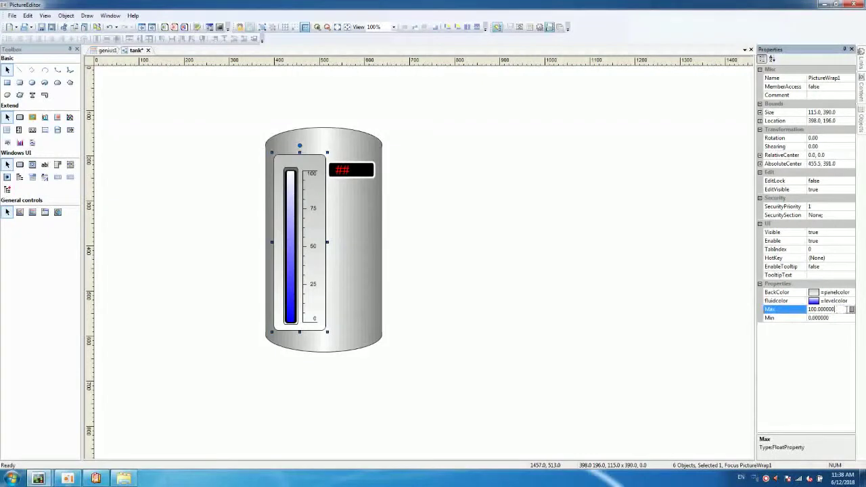
{"action": "left_click", "coordinate": [852, 309]}
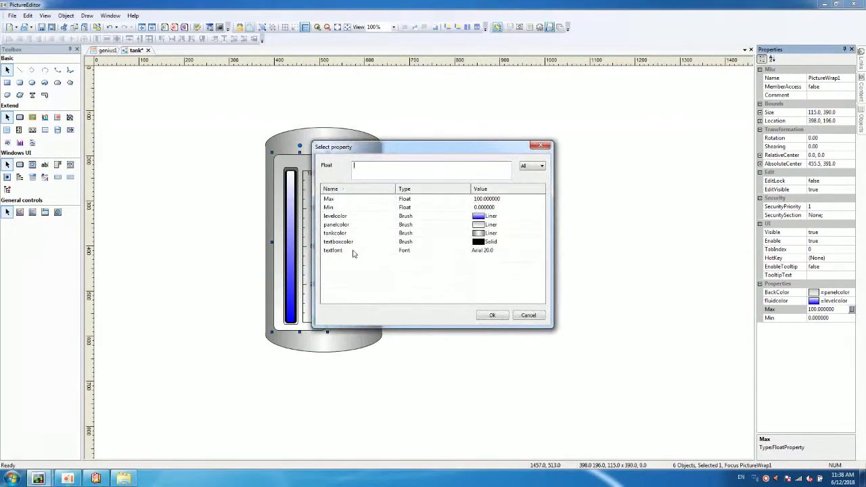
{"action": "left_click", "coordinate": [332, 199]}
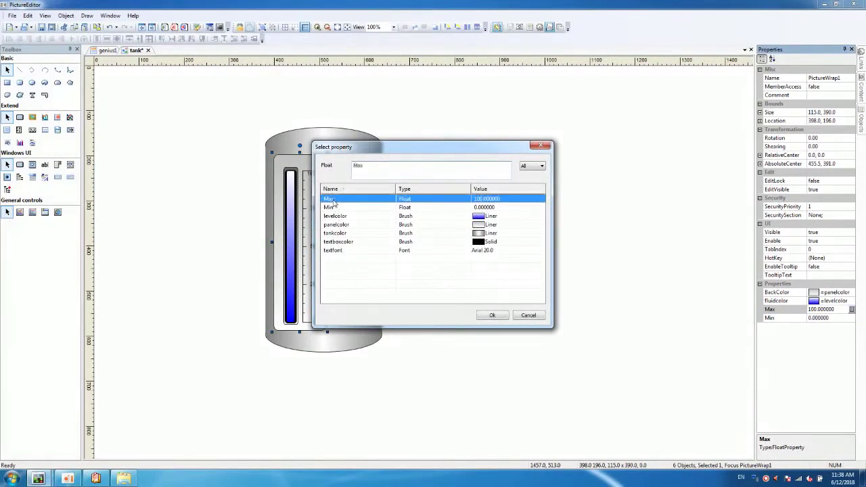
{"action": "left_click", "coordinate": [486, 314]}
{"action": "left_click", "coordinate": [829, 318]}
{"action": "left_click", "coordinate": [852, 318]}
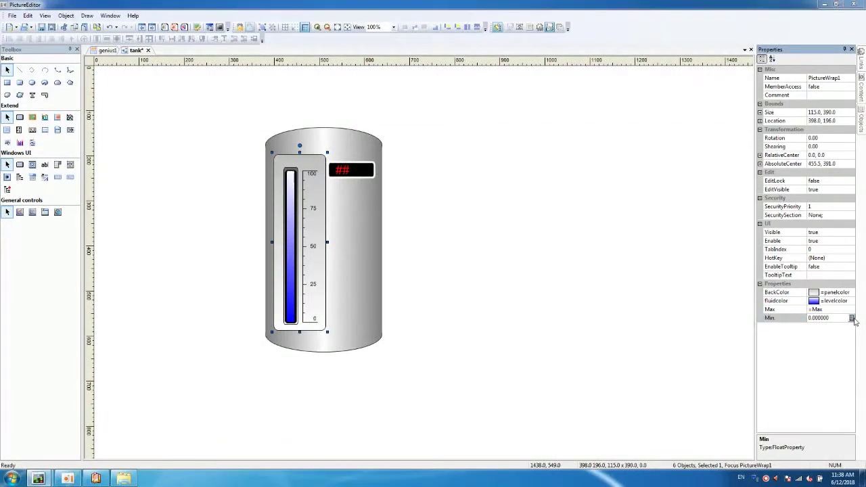
{"action": "left_click", "coordinate": [330, 207]}
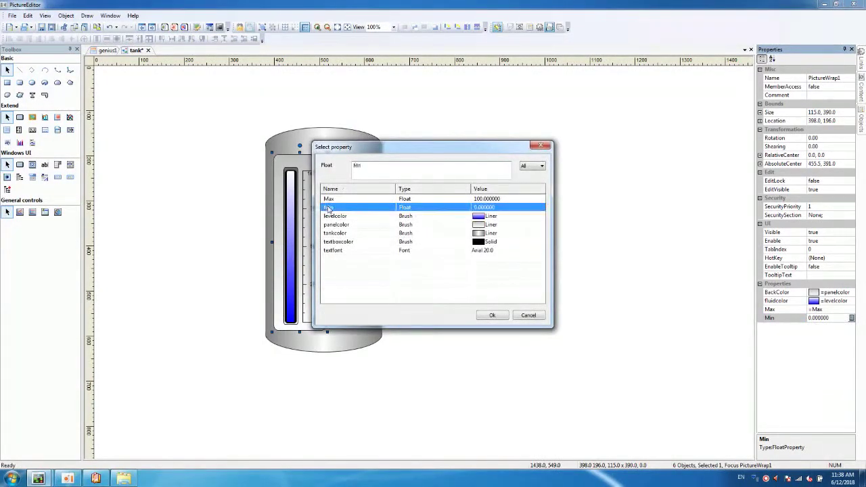
{"action": "left_click", "coordinate": [493, 315]}
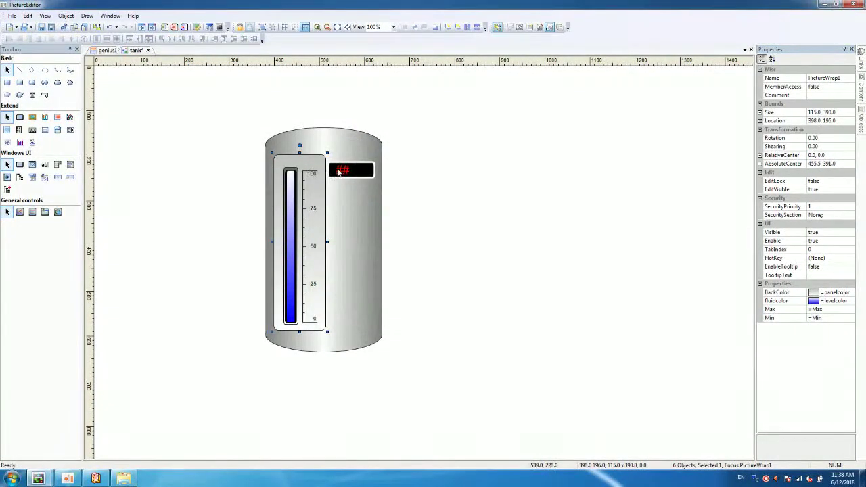
Step: Link the TextFont of the ## value text to the textfont property
{"action": "left_click", "coordinate": [342, 172]}
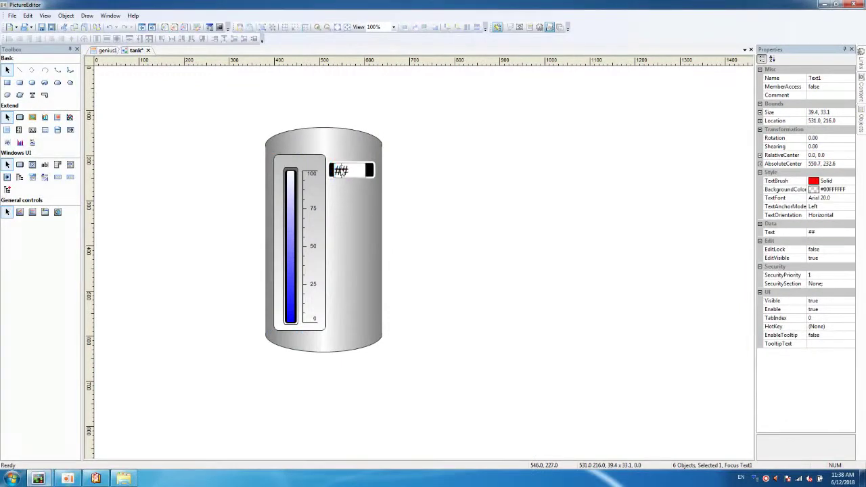
{"action": "left_click", "coordinate": [343, 173]}
{"action": "left_click", "coordinate": [343, 173]}
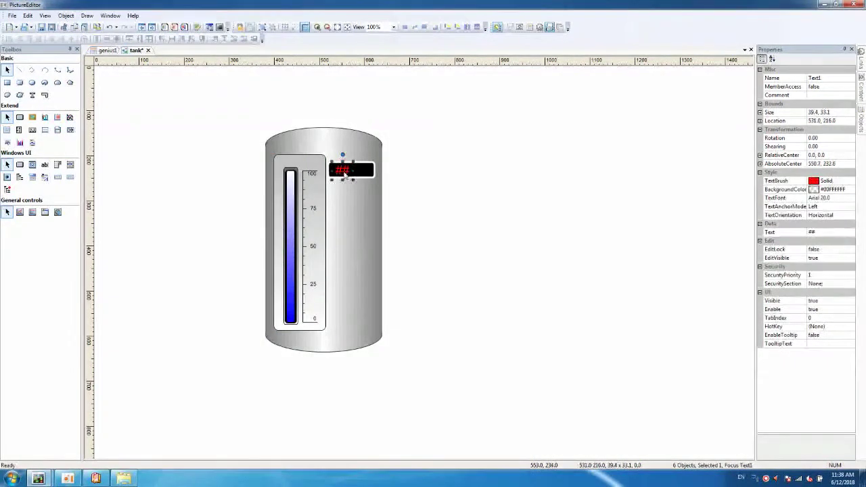
{"action": "left_click", "coordinate": [834, 195]}
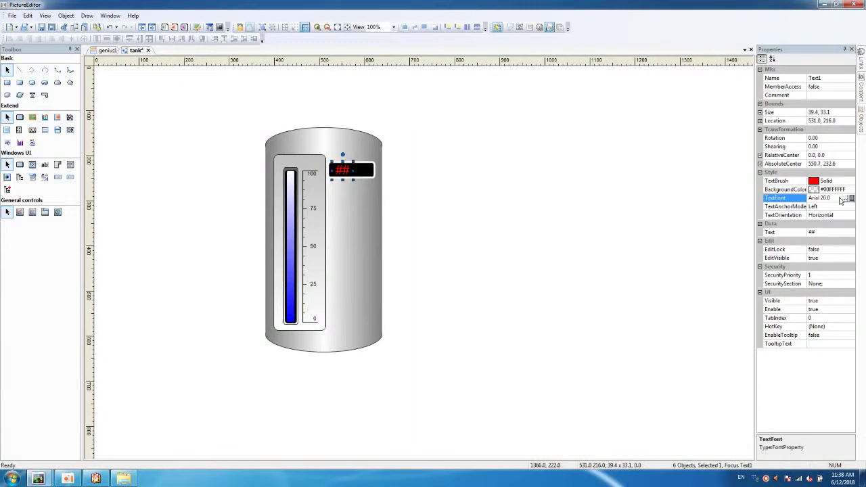
{"action": "left_click", "coordinate": [852, 199]}
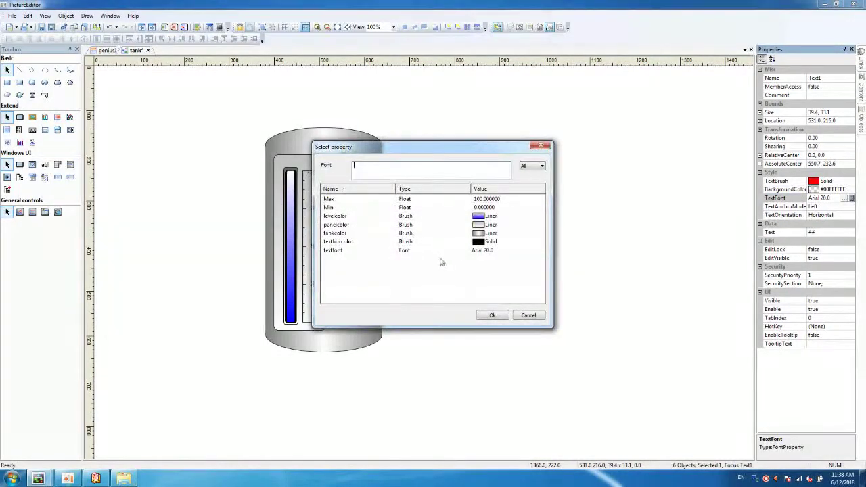
{"action": "double_click", "coordinate": [410, 251]}
{"action": "left_click", "coordinate": [490, 314]}
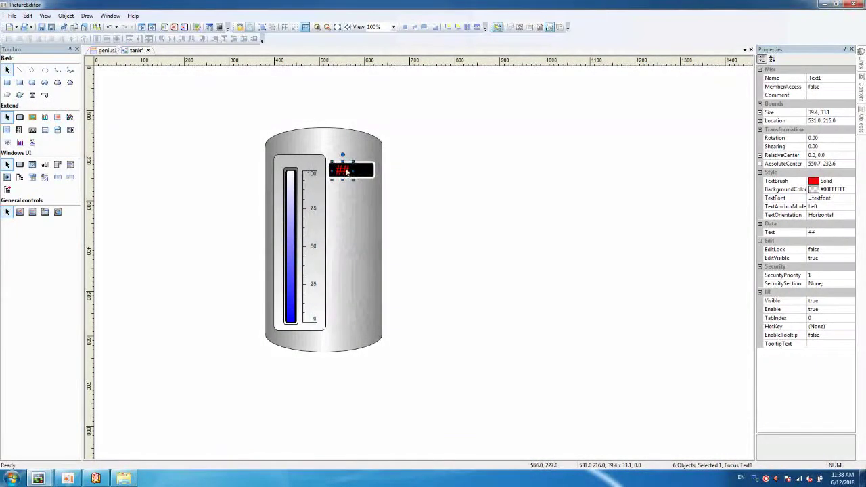
Step: Add an AnalogOutput animation to the ## value text with the levelheight variable as its expression
{"action": "double_click", "coordinate": [347, 174]}
{"action": "left_click", "coordinate": [330, 137]}
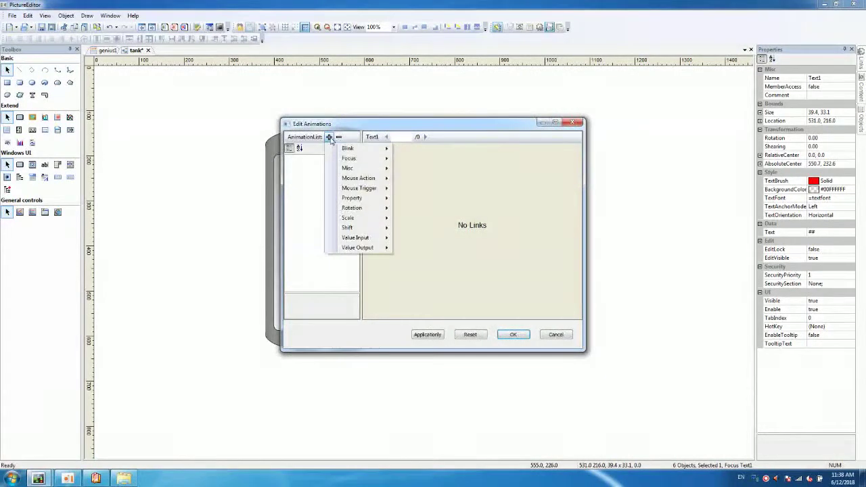
{"action": "left_click", "coordinate": [329, 137]}
{"action": "left_click", "coordinate": [329, 138]}
{"action": "mouse_move", "coordinate": [369, 247]}
{"action": "left_click", "coordinate": [419, 261]}
{"action": "double_click", "coordinate": [474, 177]}
{"action": "key", "text": "BackSpace"}
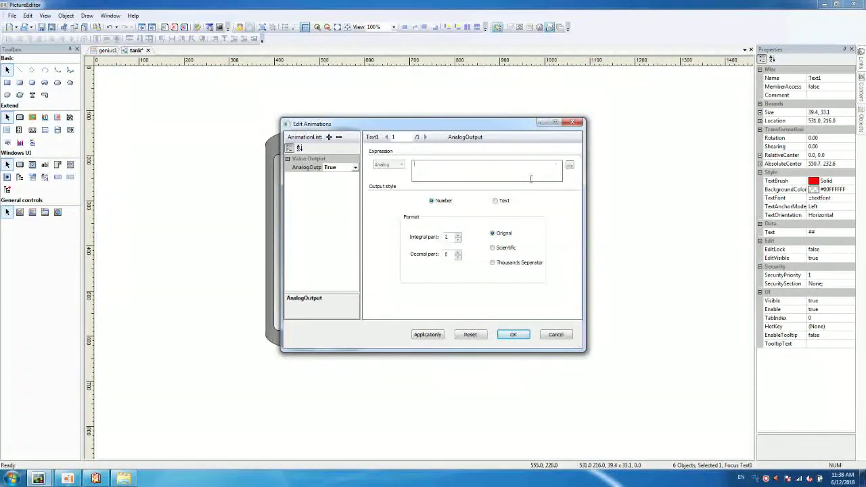
{"action": "left_click", "coordinate": [569, 164]}
{"action": "left_click", "coordinate": [311, 147]}
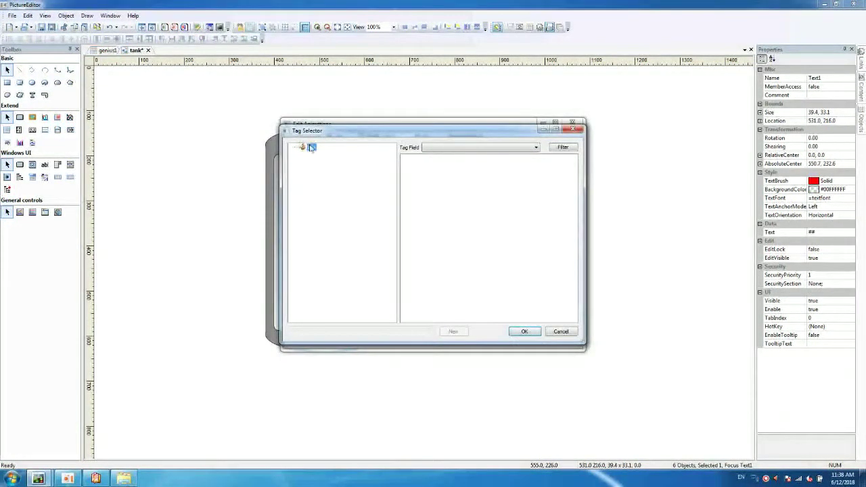
{"action": "left_click", "coordinate": [426, 169]}
{"action": "left_click", "coordinate": [524, 331]}
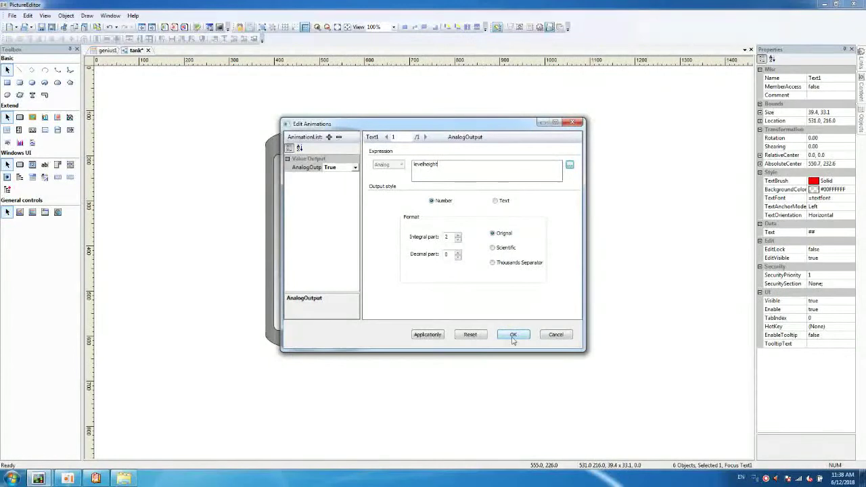
Step: Set the decimal part of the value text's analog output to 2 and apply the animation
{"action": "double_click", "coordinate": [446, 254]}
{"action": "type", "text": "2"}
{"action": "key", "text": "Return"}
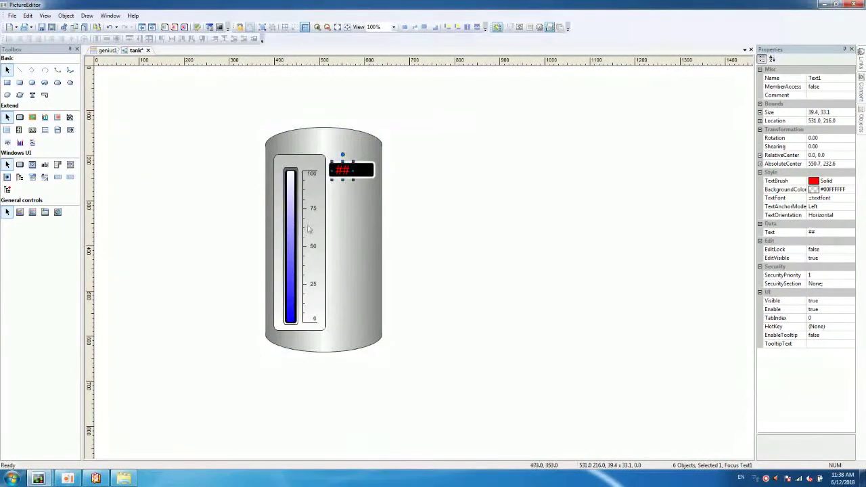
Step: Link the level gauge's required fluidvalue to the levelheight variable
{"action": "left_click", "coordinate": [293, 219]}
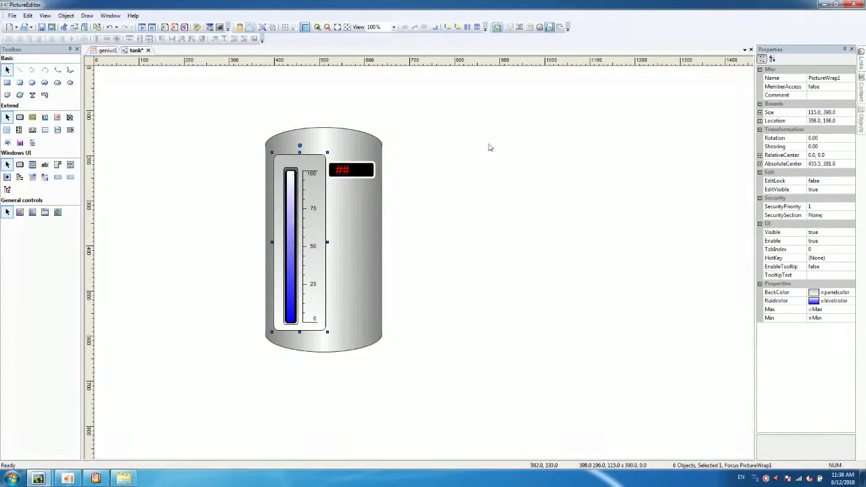
{"action": "left_click", "coordinate": [862, 60]}
{"action": "left_click", "coordinate": [816, 80]}
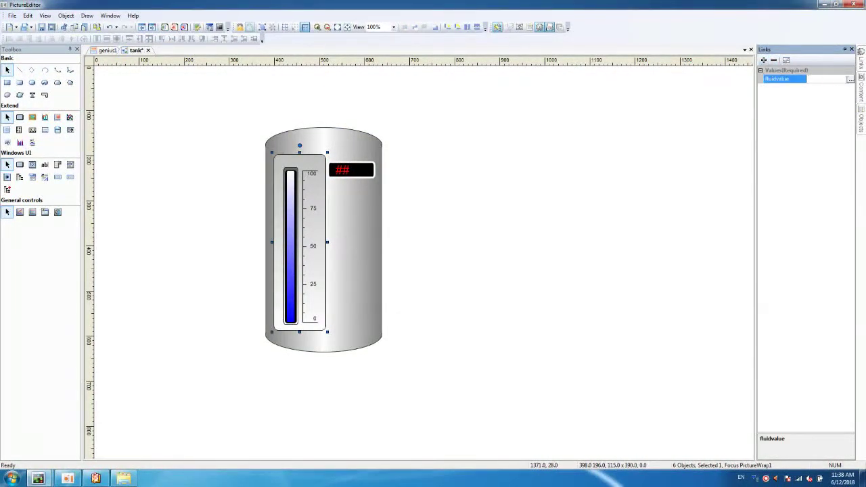
{"action": "left_click", "coordinate": [851, 79]}
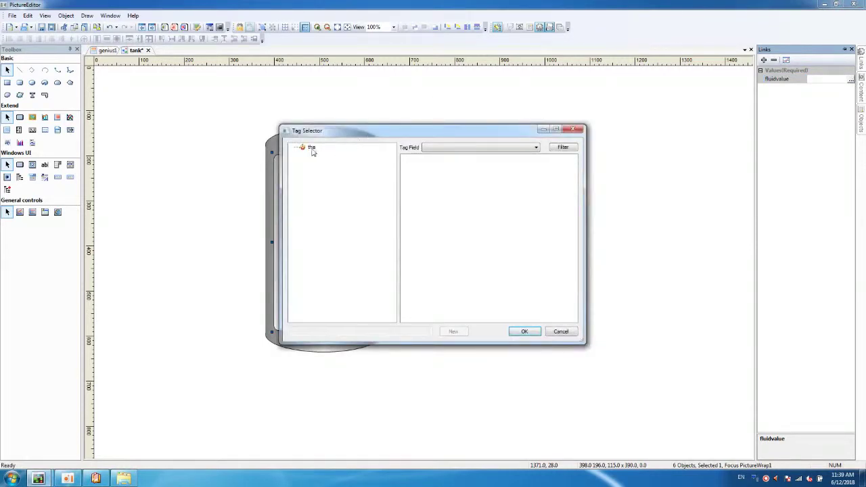
{"action": "left_click", "coordinate": [312, 149]}
{"action": "double_click", "coordinate": [421, 170]}
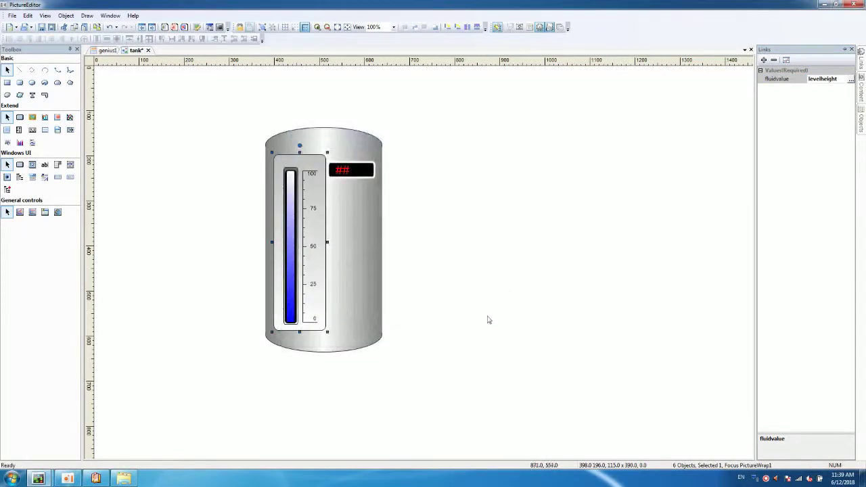
{"action": "left_click", "coordinate": [487, 315]}
Step: Add a custom property named AlarmColor to the tank model, of type Brush with a solid red default
{"action": "left_click", "coordinate": [862, 94]}
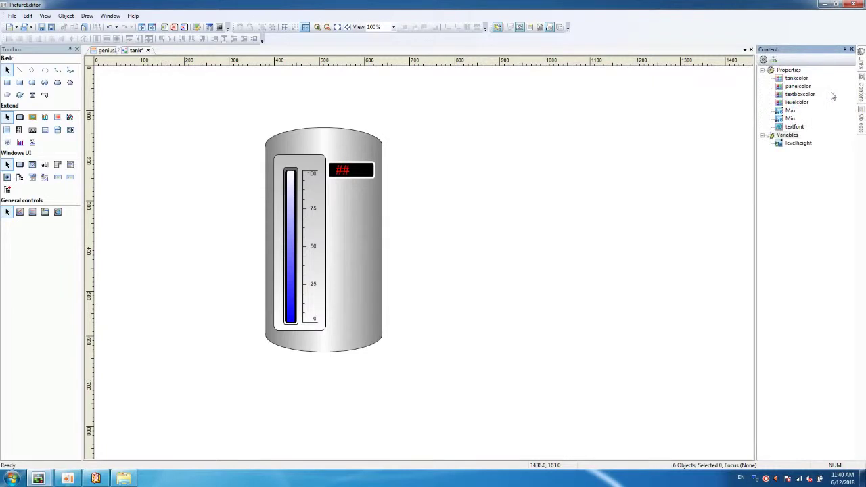
{"action": "right_click", "coordinate": [791, 71]}
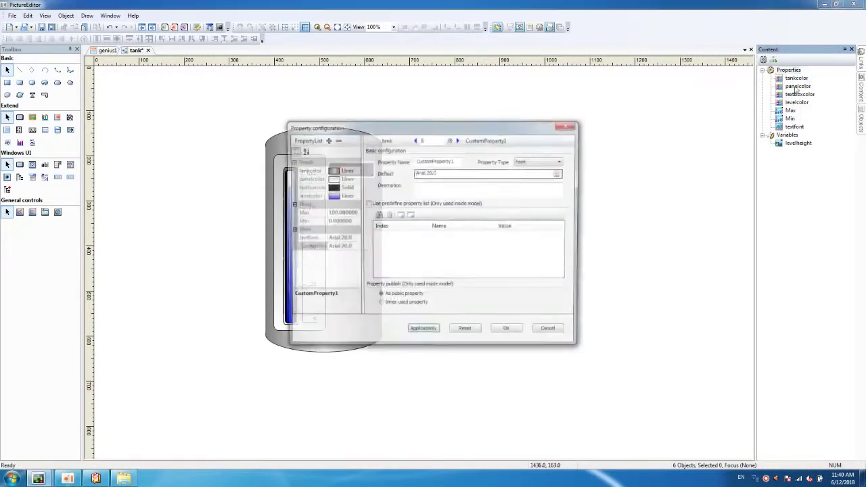
{"action": "double_click", "coordinate": [456, 160]}
{"action": "type", "text": "Alarm"}
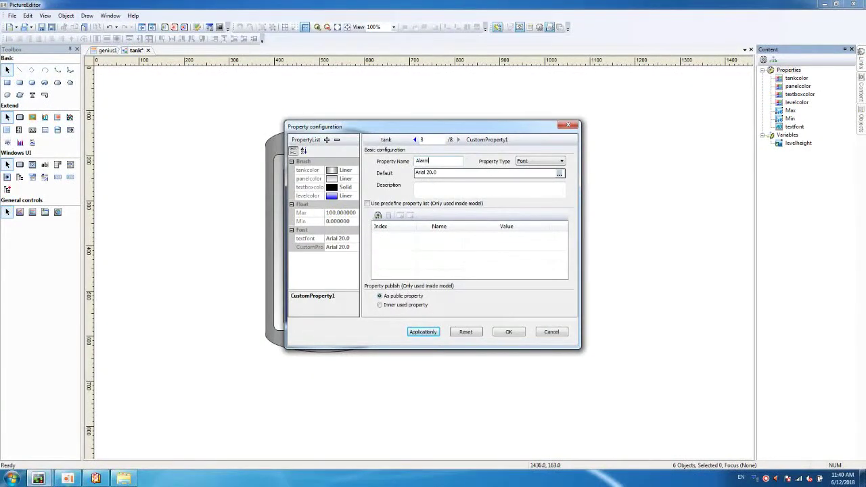
{"action": "type", "text": "Colo"}
{"action": "left_click", "coordinate": [539, 161]}
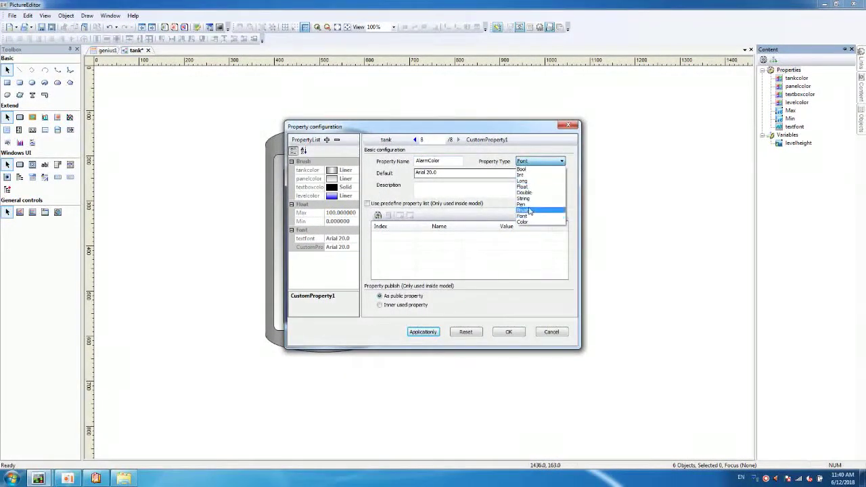
{"action": "left_click", "coordinate": [527, 209]}
{"action": "left_click", "coordinate": [561, 173]}
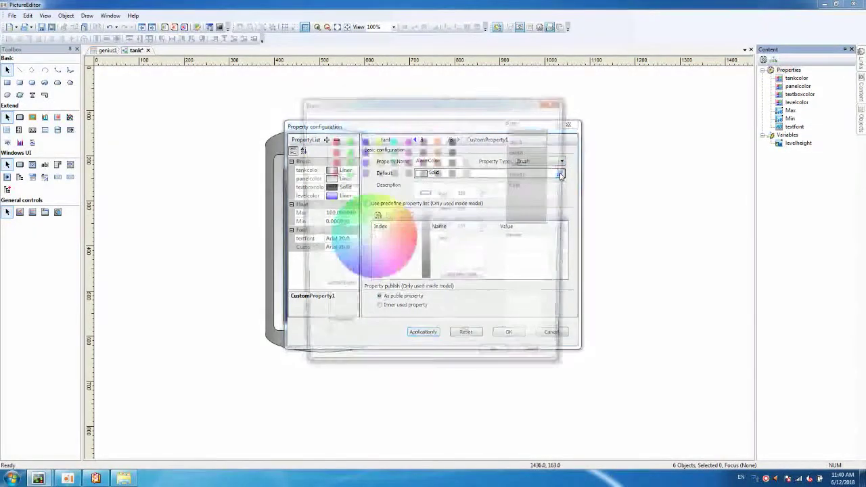
{"action": "left_click", "coordinate": [332, 140]}
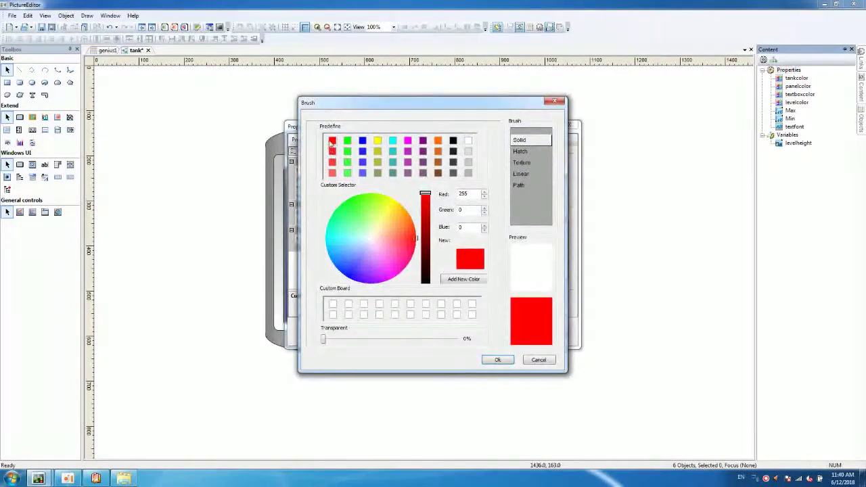
{"action": "left_click", "coordinate": [497, 360]}
Step: Add a custom property named NormalColor to the tank model, of type Brush with a solid green default, and accept the property configuration
{"action": "left_click", "coordinate": [326, 140]}
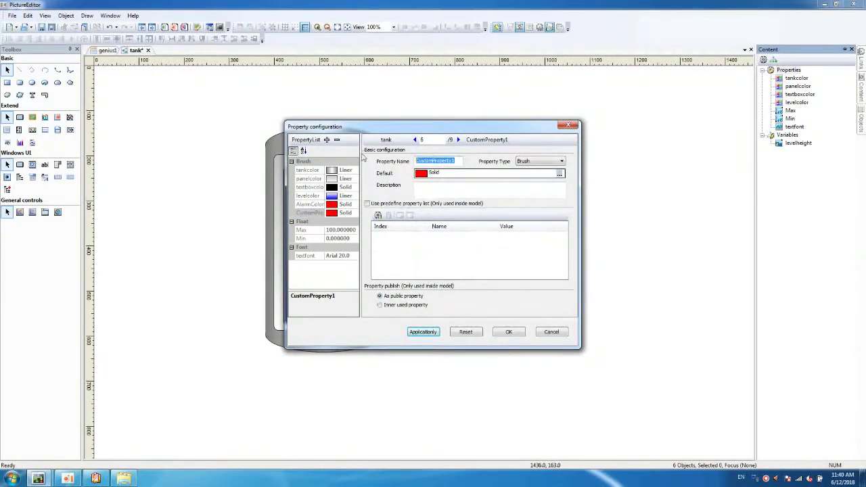
{"action": "type", "text": "NormalCo"}
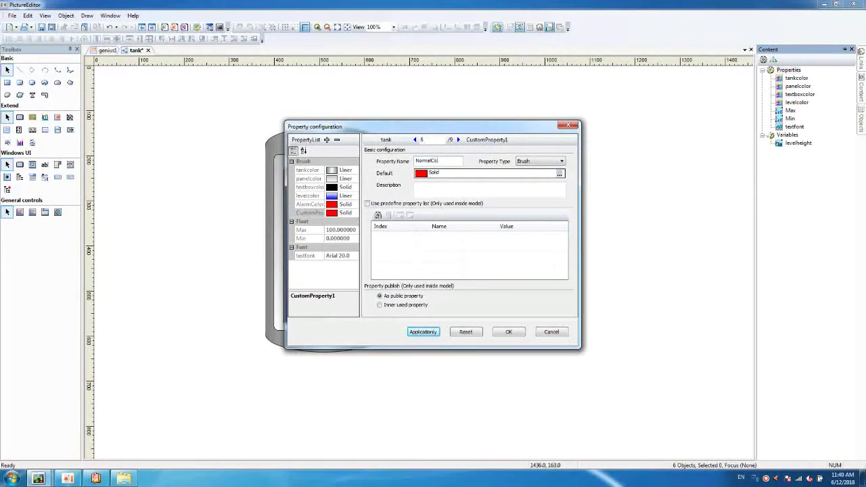
{"action": "type", "text": "lor"}
{"action": "left_click", "coordinate": [560, 174]}
{"action": "left_click", "coordinate": [348, 140]}
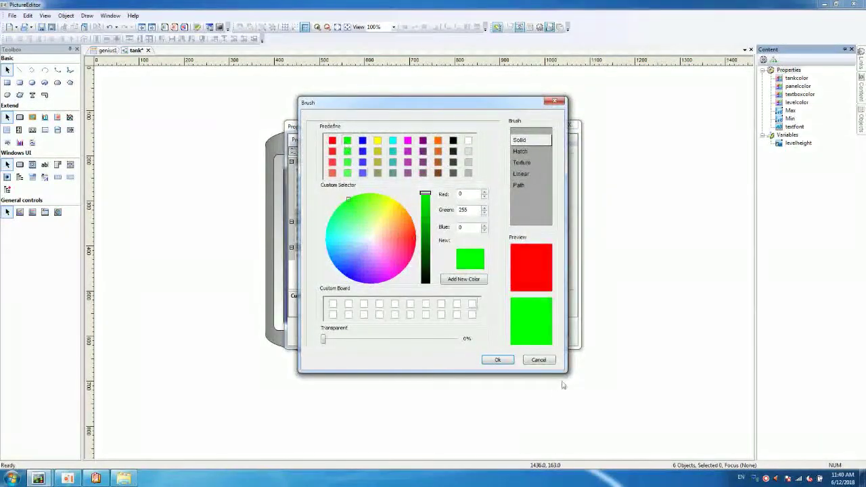
{"action": "left_click", "coordinate": [498, 359]}
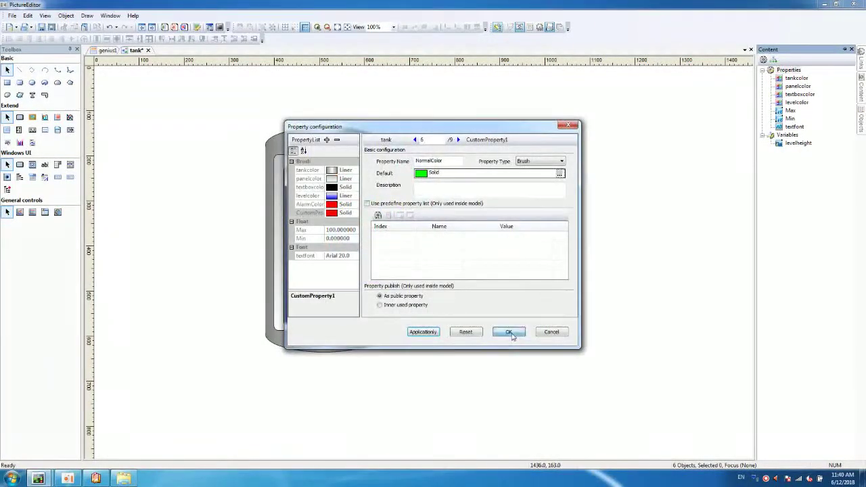
{"action": "left_click", "coordinate": [509, 332]}
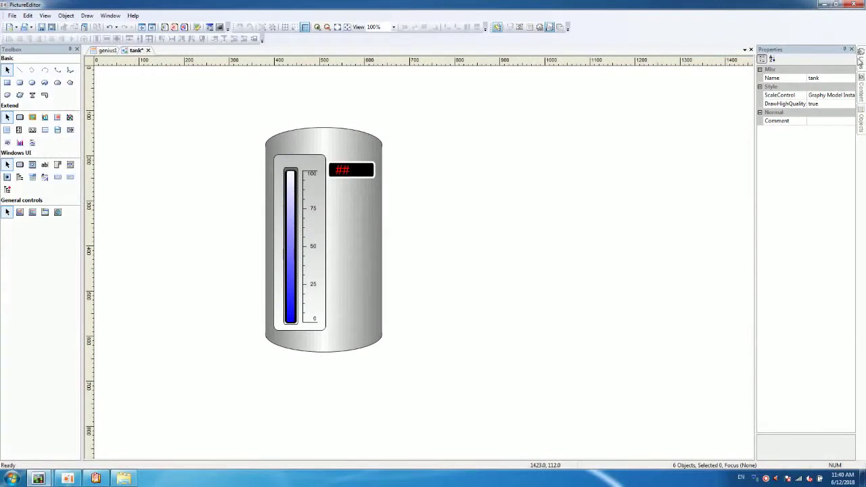
Step: Add an OnOpen script to the tank model and declare the float variables HAlarm and LAlarm in it
{"action": "left_click", "coordinate": [862, 60]}
{"action": "left_click", "coordinate": [763, 61]}
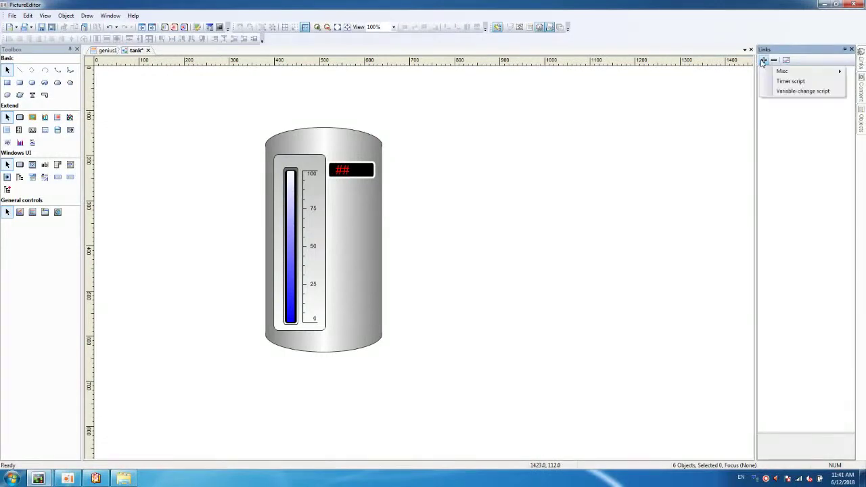
{"action": "mouse_move", "coordinate": [782, 71]}
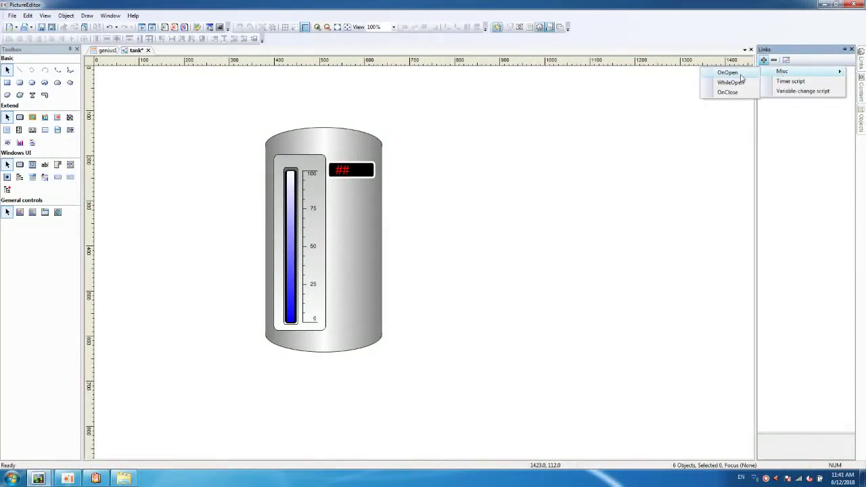
{"action": "left_click", "coordinate": [740, 77]}
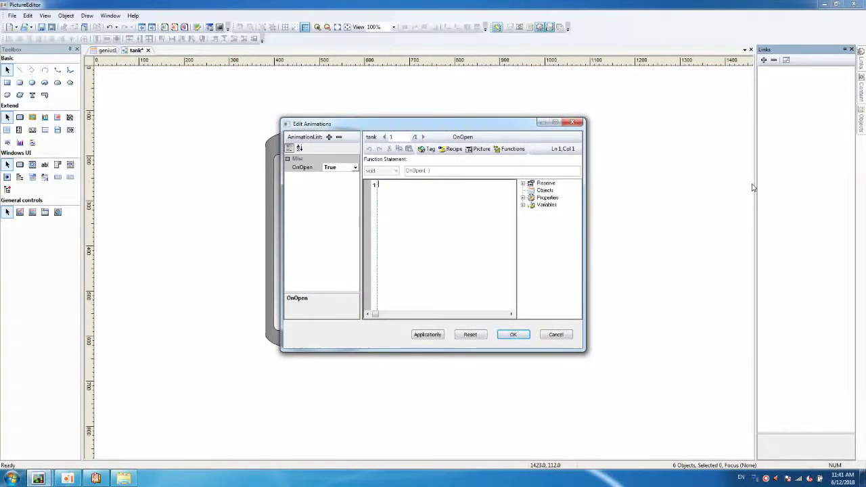
{"action": "type", "text": "float HAlarm;"}
{"action": "key", "text": "Return"}
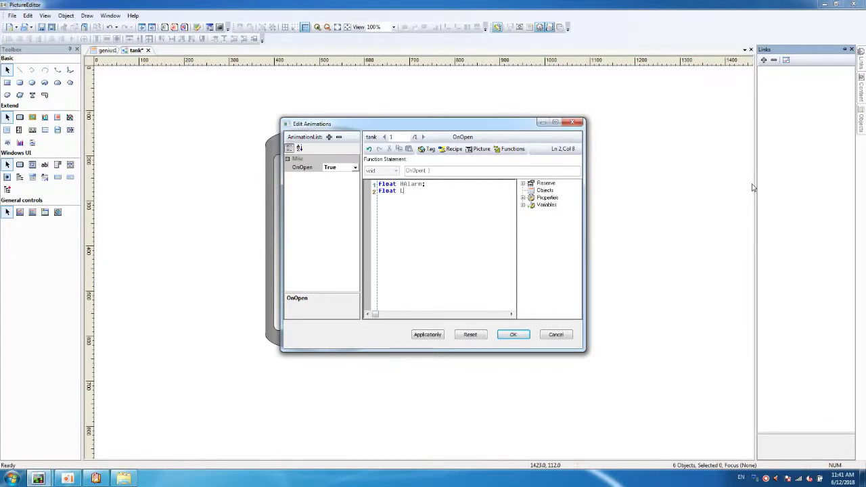
{"action": "type", "text": "larm;"}
{"action": "key", "text": "Return"}
Step: Assign the high alarm limit in the script with HAlarm=Max*0.9; using the model's Max property
{"action": "left_click", "coordinate": [522, 197]}
{"action": "double_click", "coordinate": [550, 234]}
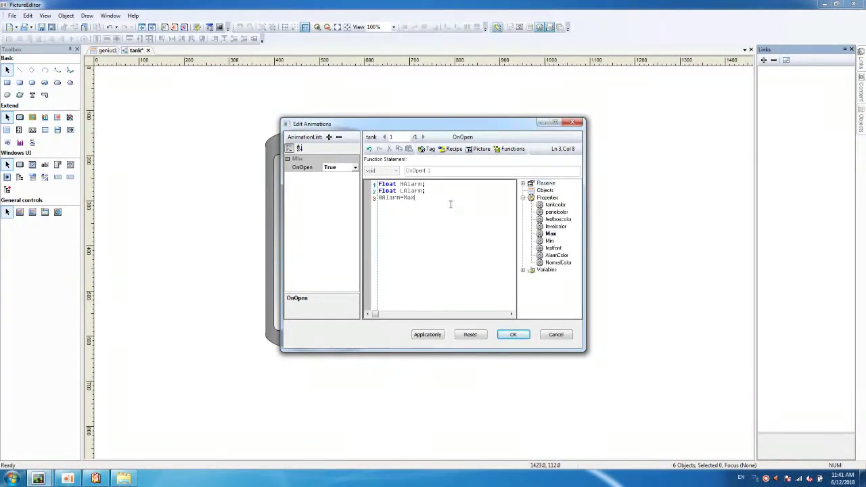
{"action": "type", "text": "*"}
{"action": "type", "text": "0.9;"}
{"action": "key", "text": "Return"}
Step: Assign the low alarm limit on the next script line with LAlarm=Max*0.1;
{"action": "type", "text": "LA"}
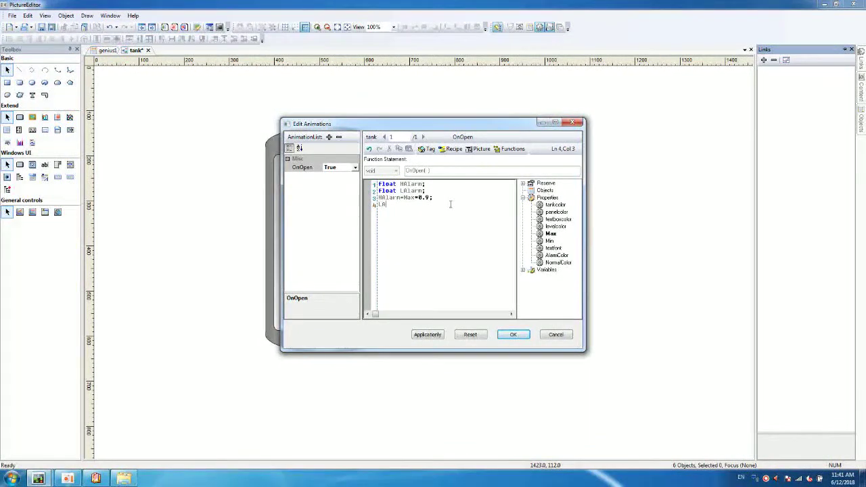
{"action": "type", "text": "larm="}
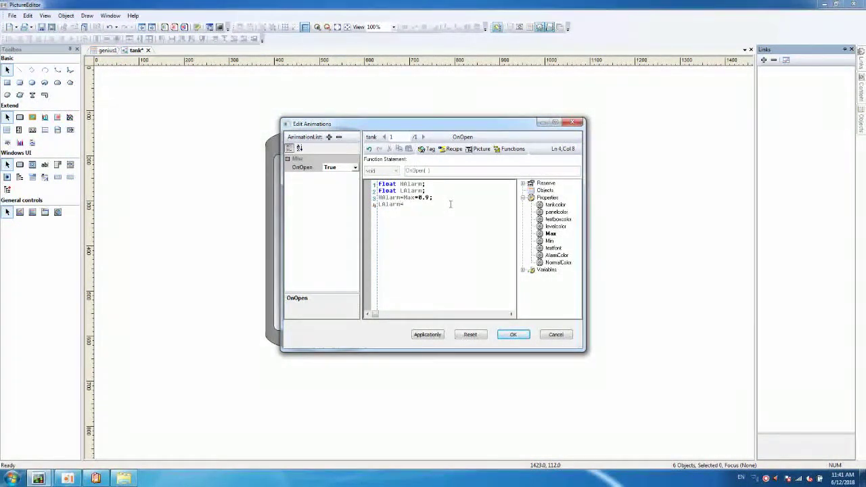
{"action": "double_click", "coordinate": [551, 241]}
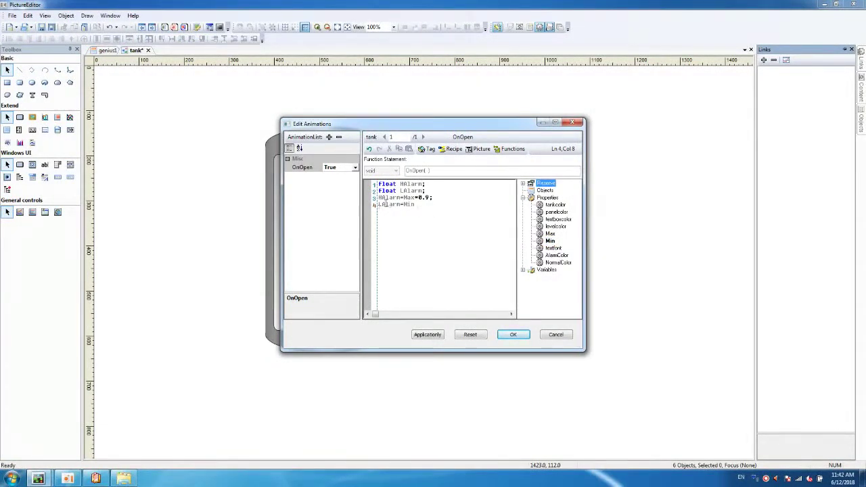
{"action": "double_click", "coordinate": [409, 205]}
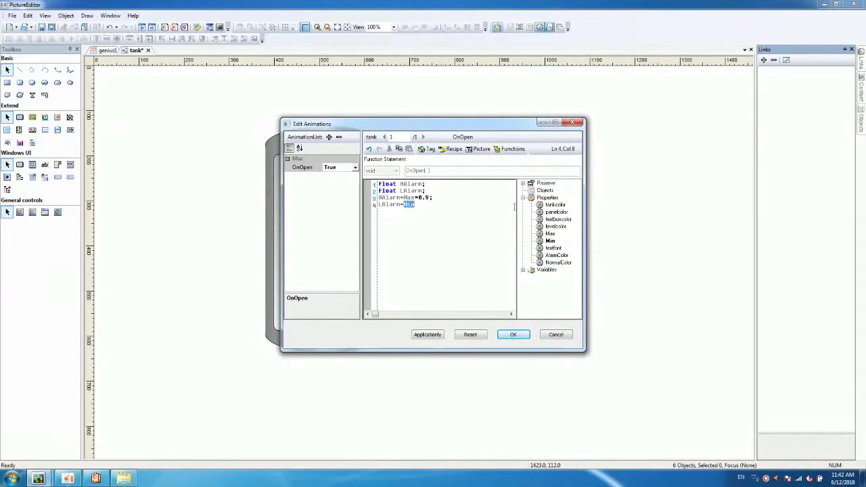
{"action": "double_click", "coordinate": [551, 234]}
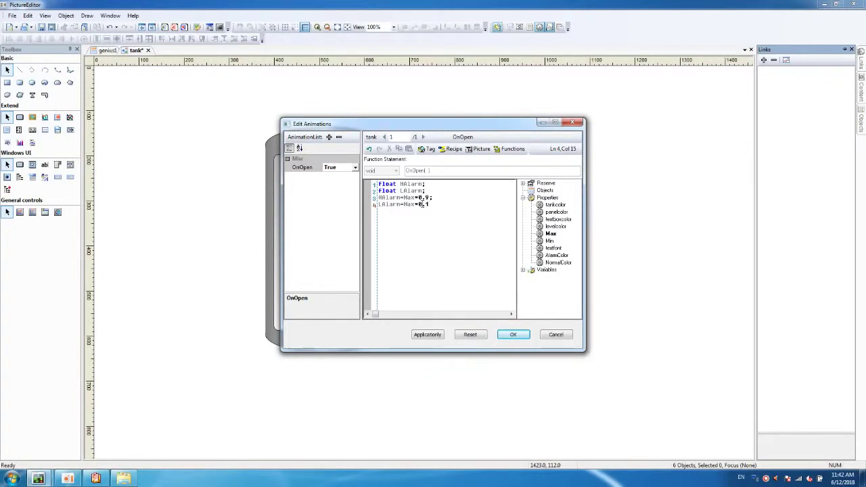
{"action": "key", "text": "Return"}
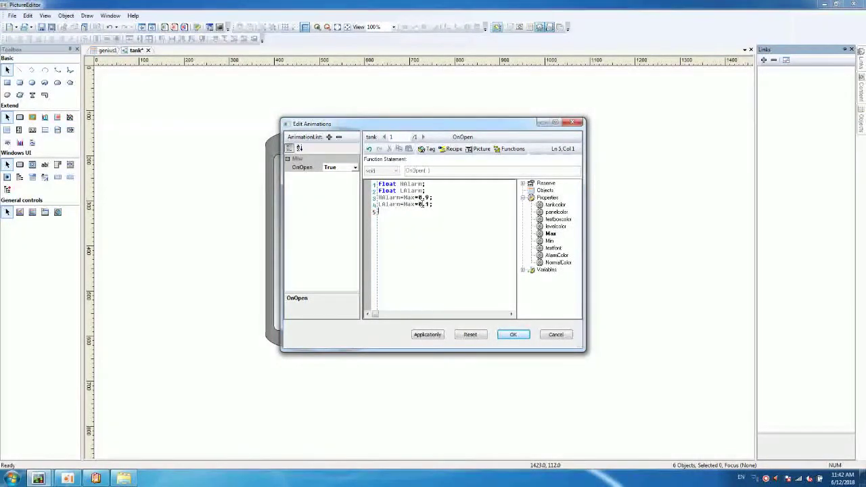
Step: Start an if condition below the limits that tests levelheight<LAlarm, using the levelheight variable
{"action": "type", "text": "if()"}
{"action": "key", "text": "Left"}
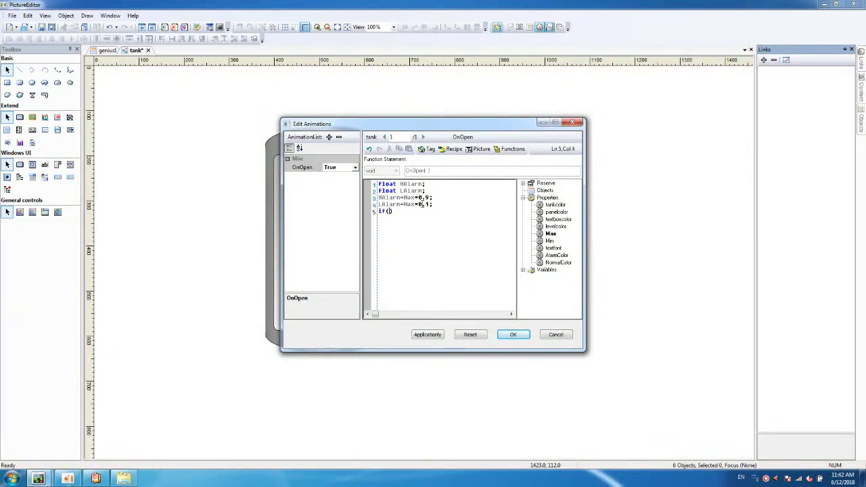
{"action": "left_click", "coordinate": [524, 270]}
{"action": "double_click", "coordinate": [557, 277]}
{"action": "left_click", "coordinate": [429, 211]}
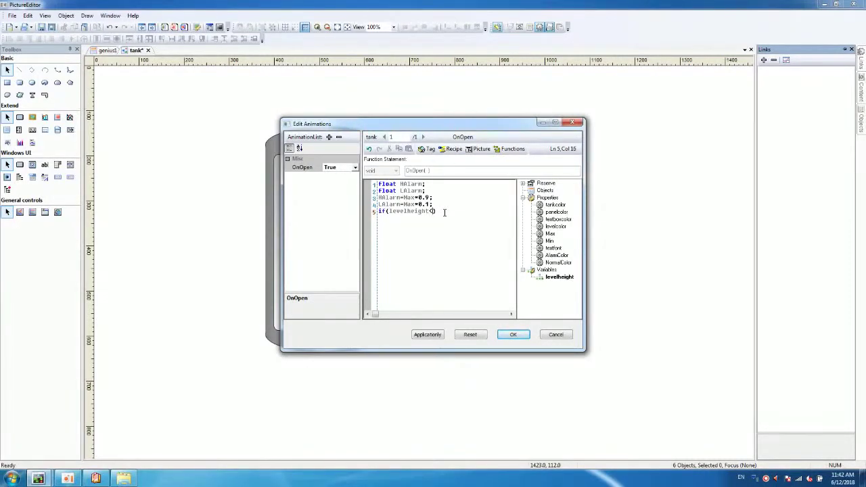
{"action": "double_click", "coordinate": [411, 191]}
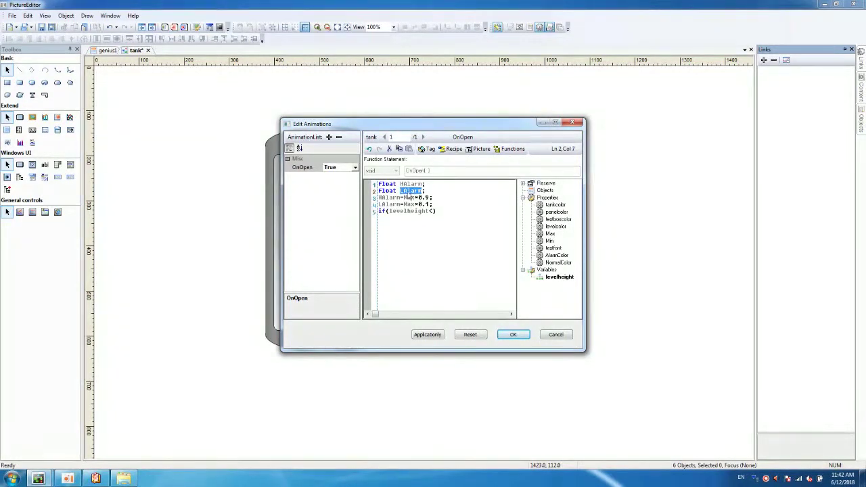
{"action": "right_click", "coordinate": [419, 193]}
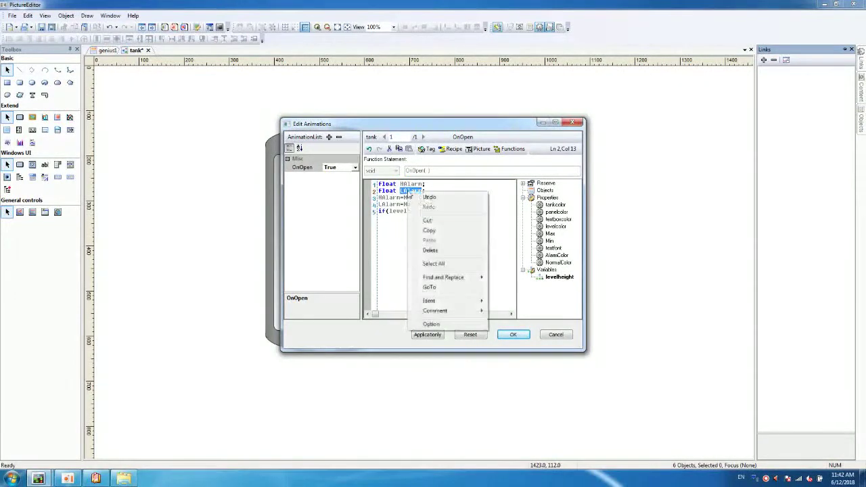
{"action": "left_click", "coordinate": [430, 230]}
{"action": "left_click", "coordinate": [435, 212]}
{"action": "right_click", "coordinate": [434, 214]}
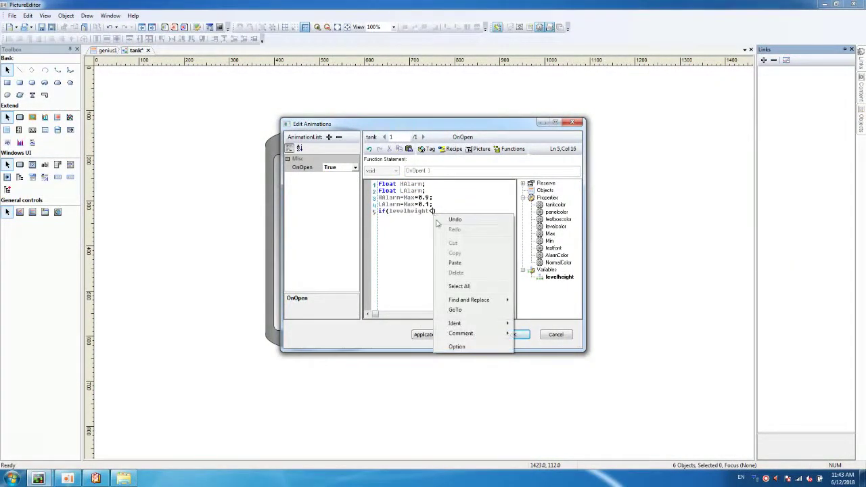
{"action": "left_click", "coordinate": [455, 263]}
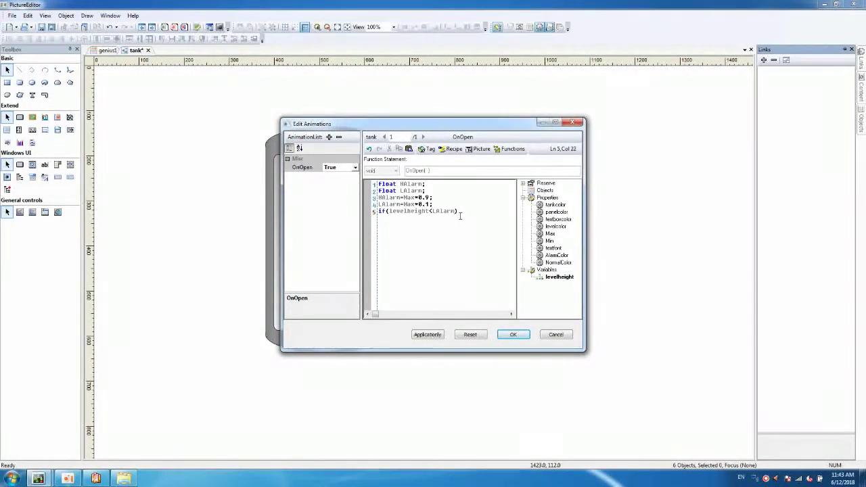
Step: Extend the if condition with ||levelheight>HAlarm so it also covers the high alarm limit
{"action": "type", "text": "||"}
{"action": "double_click", "coordinate": [559, 277]}
{"action": "left_click", "coordinate": [502, 206]}
{"action": "left_click", "coordinate": [507, 211]}
{"action": "right_click", "coordinate": [410, 184]}
{"action": "left_click", "coordinate": [409, 185]}
{"action": "double_click", "coordinate": [408, 186]}
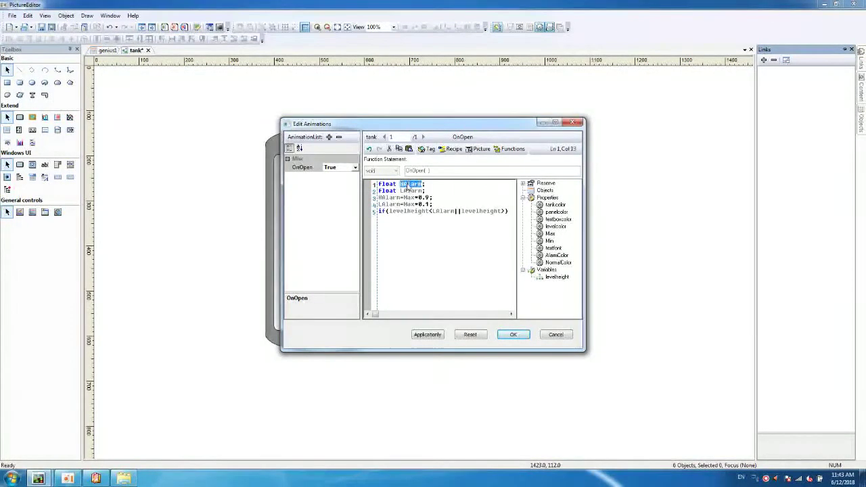
{"action": "right_click", "coordinate": [410, 186]}
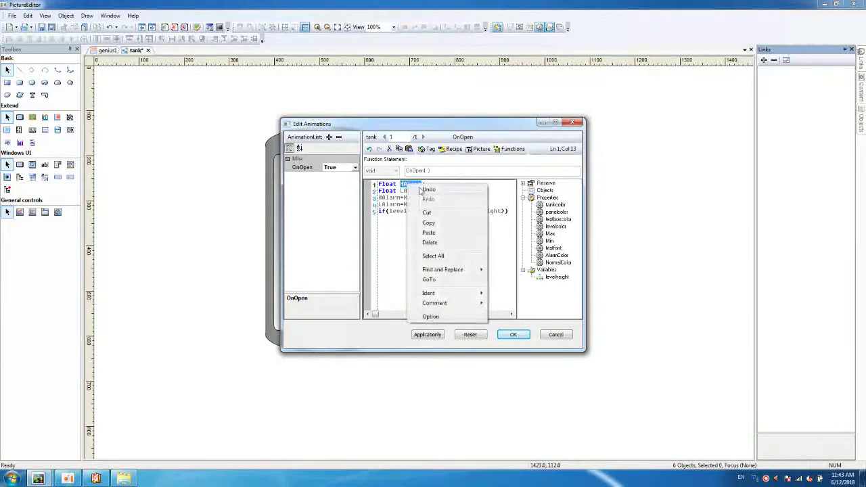
{"action": "left_click", "coordinate": [429, 224]}
{"action": "left_click", "coordinate": [505, 211]}
{"action": "right_click", "coordinate": [504, 211]}
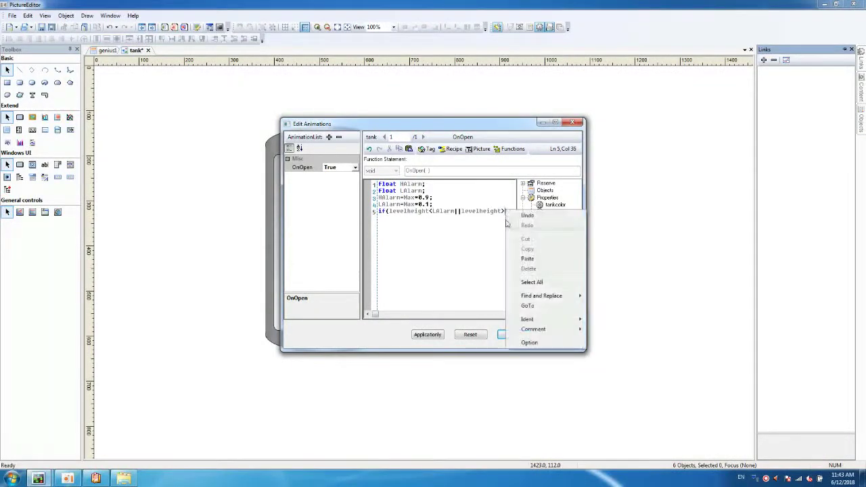
{"action": "left_click", "coordinate": [526, 260]}
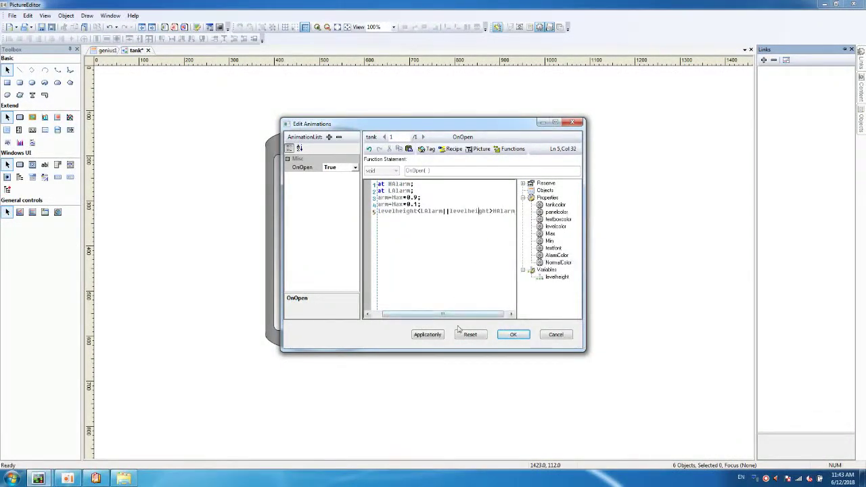
{"action": "left_click", "coordinate": [512, 211]}
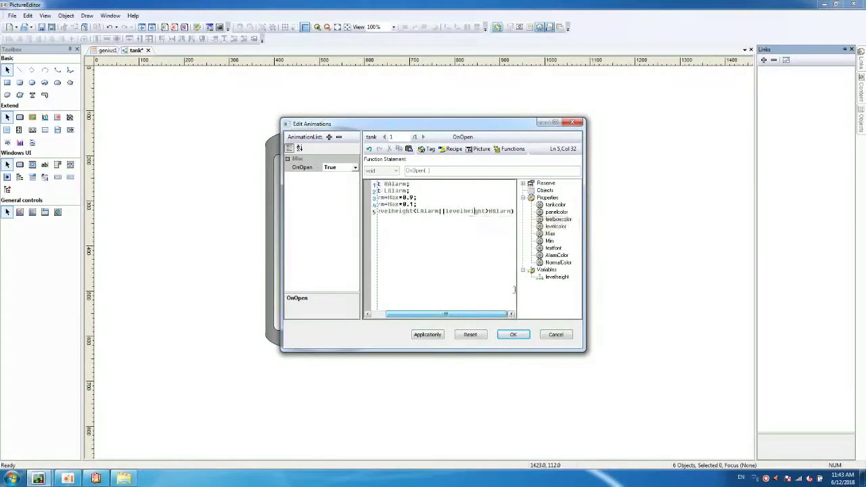
{"action": "type", "text": ")"}
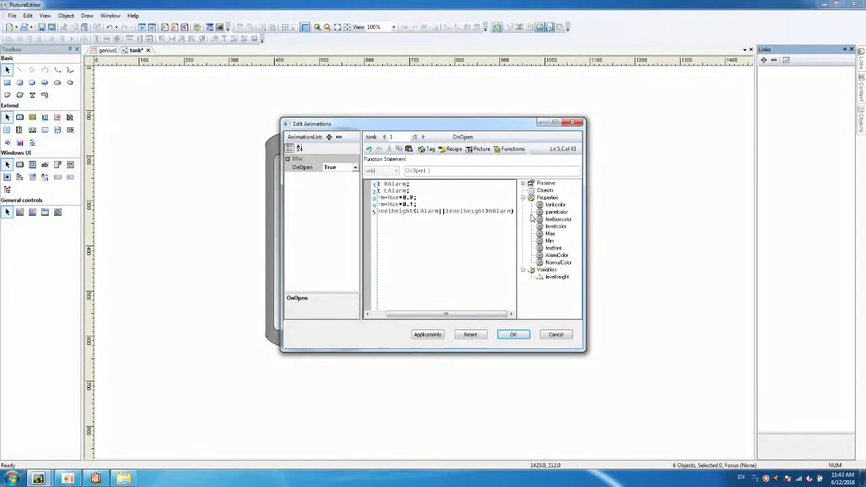
Step: Add an empty brace block below the if condition and accept the OnOpen script
{"action": "key", "text": "Return"}
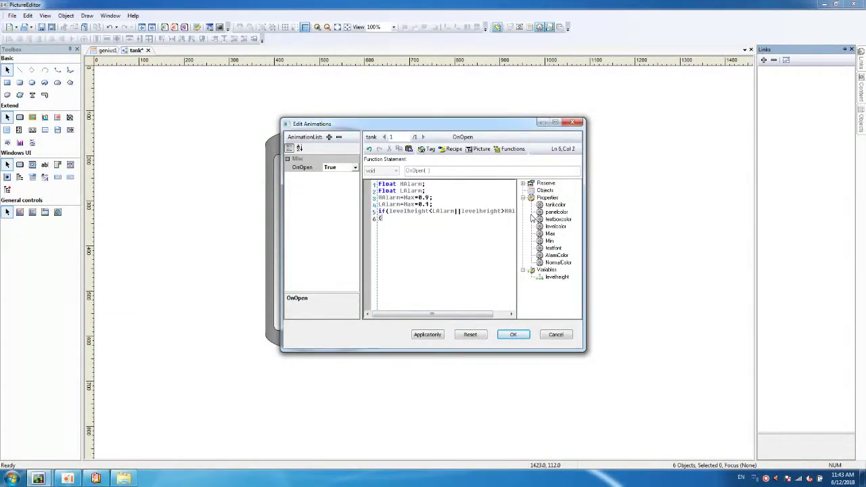
{"action": "type", "text": "}"}
{"action": "left_click", "coordinate": [511, 334]}
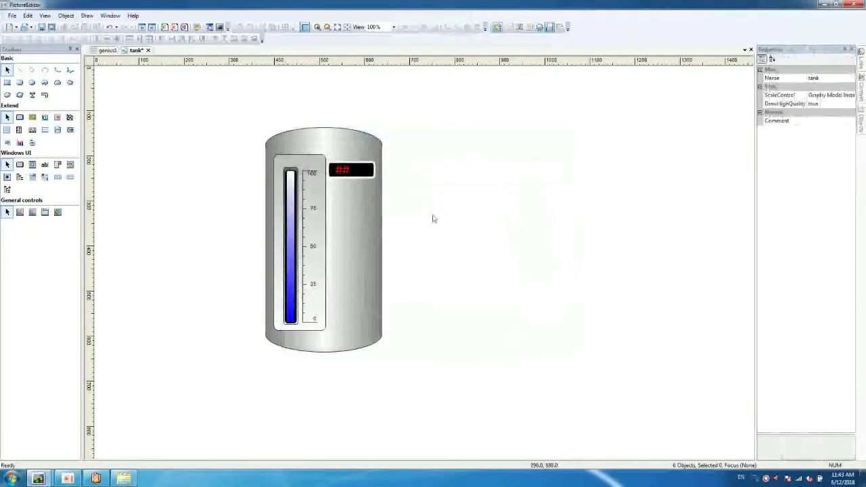
Step: Set the MemberAccess property of the ## value text to true and deselect the text
{"action": "left_click", "coordinate": [341, 170]}
{"action": "left_click", "coordinate": [829, 87]}
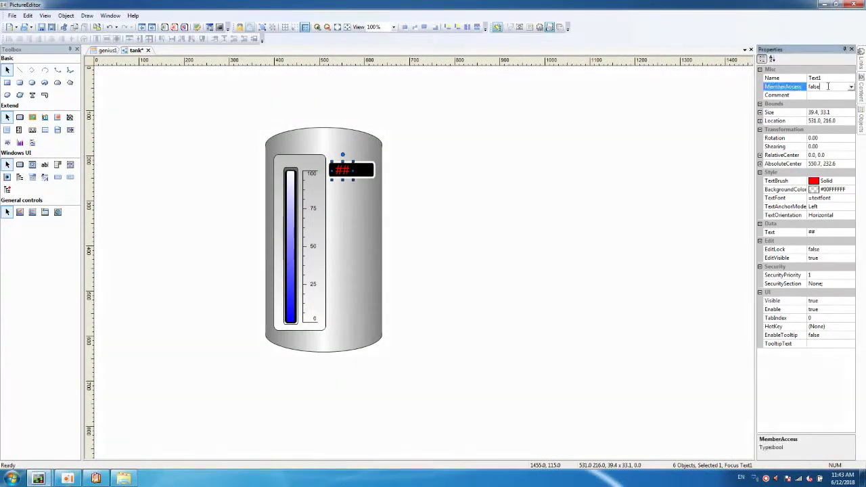
{"action": "left_click", "coordinate": [852, 88]}
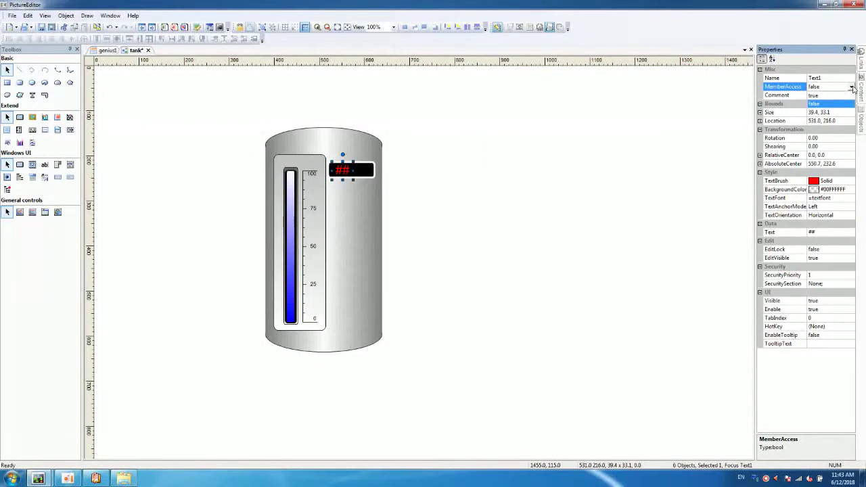
{"action": "left_click", "coordinate": [817, 96]}
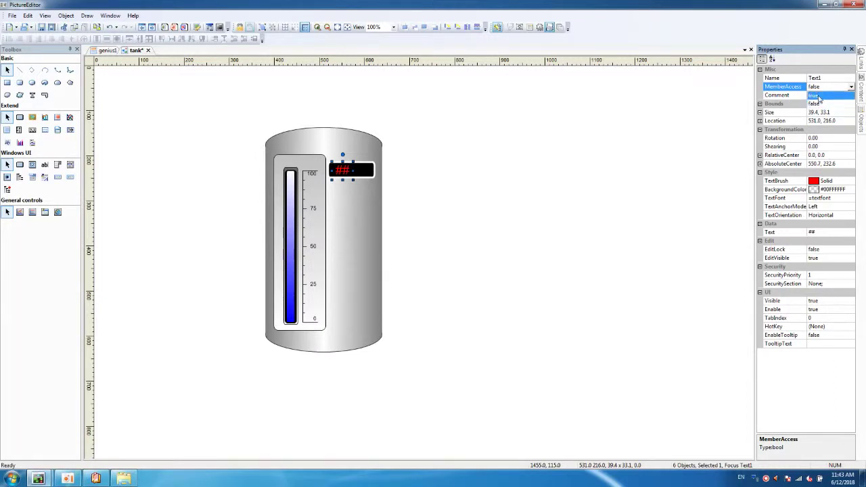
{"action": "left_click", "coordinate": [453, 224]}
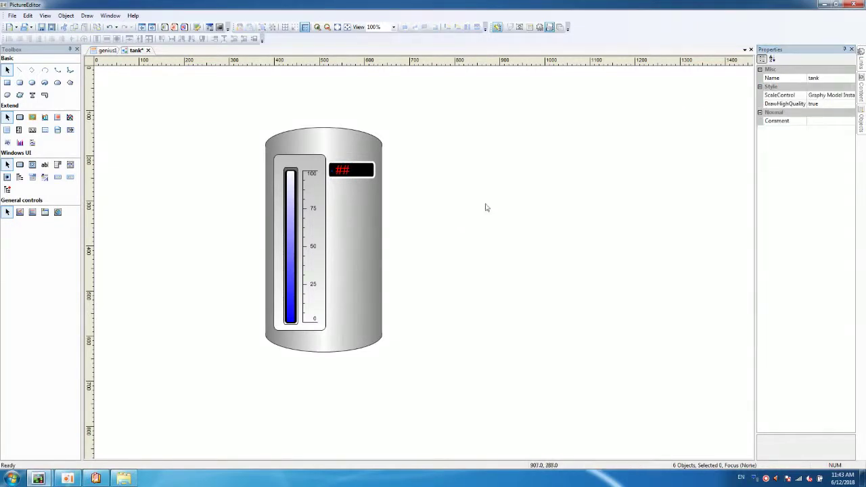
Step: Reopen the tank's OnOpen script and insert a reference to the Text1 object inside the if block
{"action": "mouse_move", "coordinate": [861, 63]}
{"action": "left_click", "coordinate": [842, 79]}
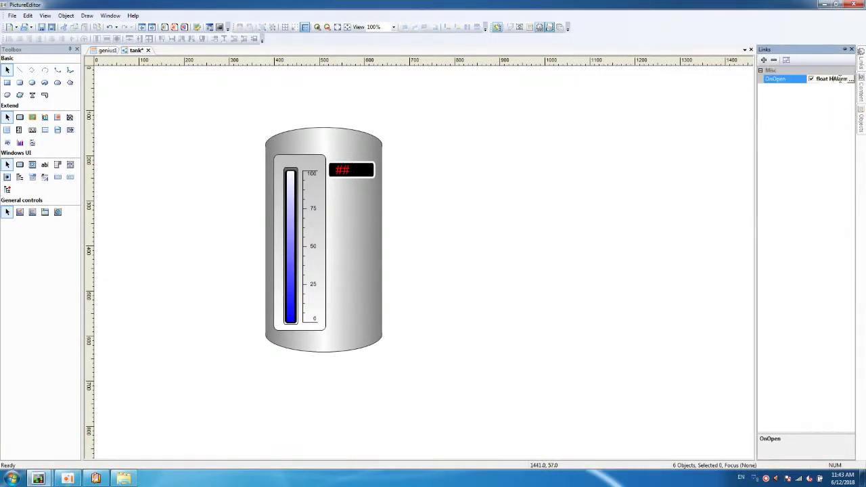
{"action": "left_click", "coordinate": [851, 79]}
{"action": "left_click", "coordinate": [390, 220]}
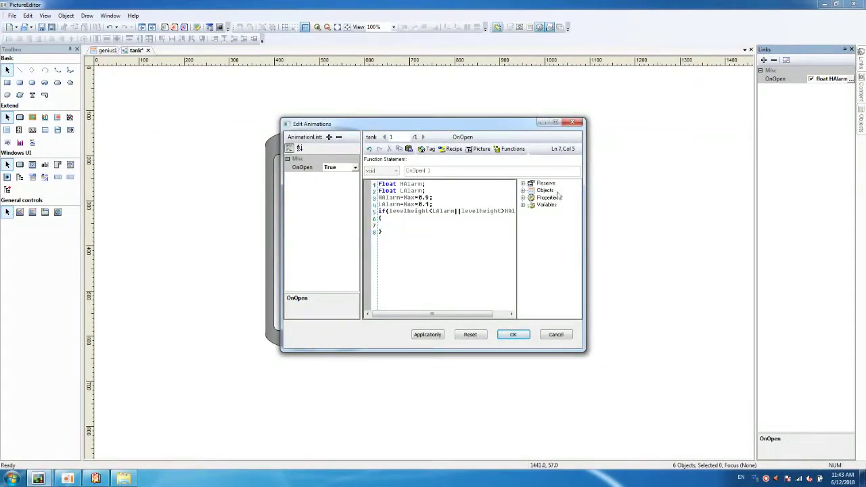
{"action": "left_click", "coordinate": [523, 191]}
{"action": "double_click", "coordinate": [552, 199]}
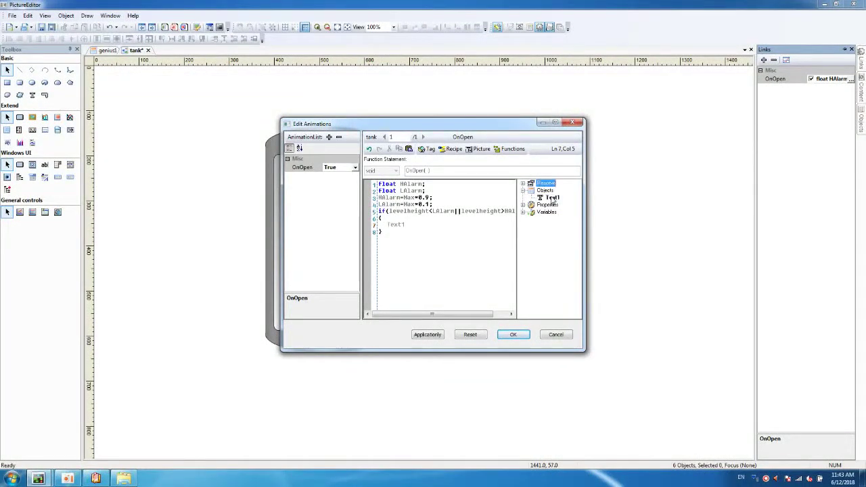
{"action": "left_click", "coordinate": [416, 225]}
{"action": "type", "text": "."}
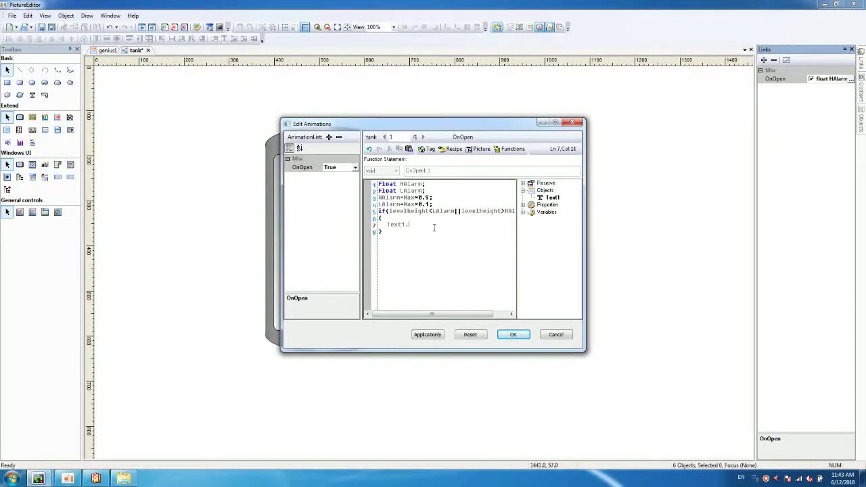
Step: Complete the if block's statement as Text1.TextBrush=AlarmColor; using the TextBrush member and the AlarmColor property
{"action": "type", "text": "te"}
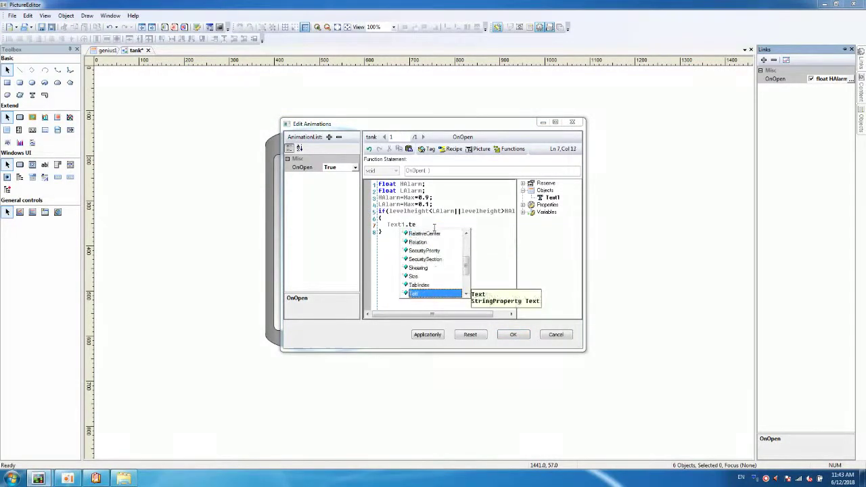
{"action": "type", "text": "xtb"}
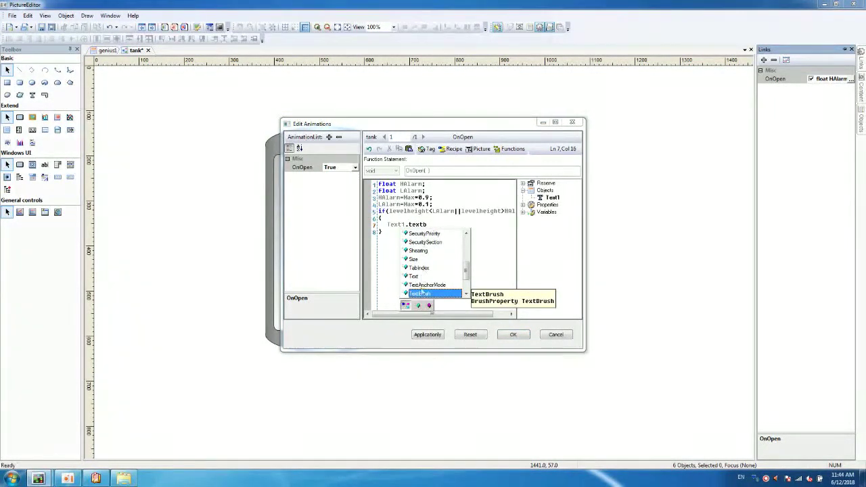
{"action": "double_click", "coordinate": [423, 296]}
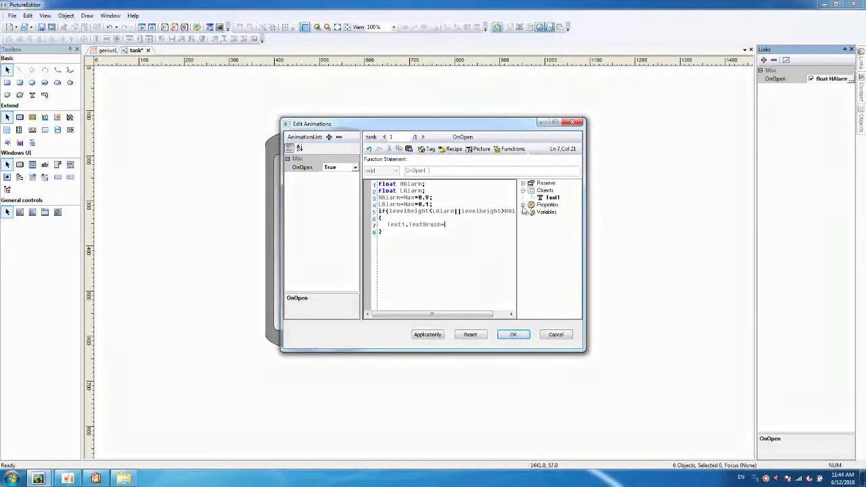
{"action": "left_click", "coordinate": [523, 205]}
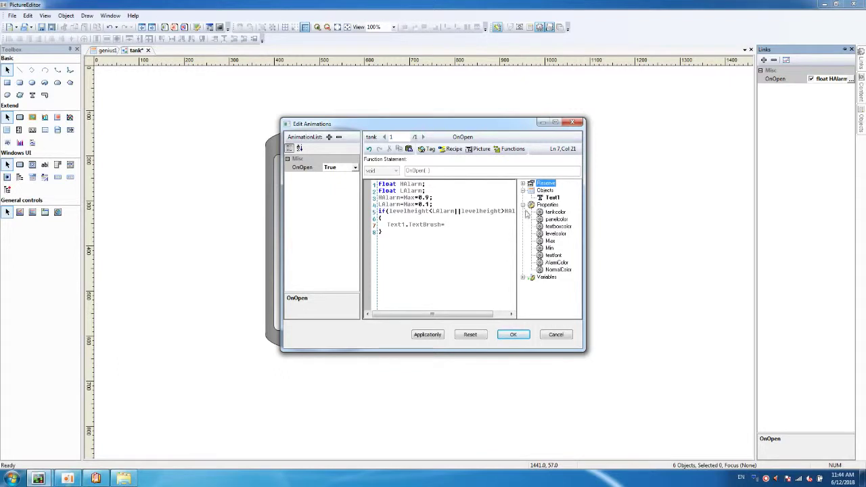
{"action": "double_click", "coordinate": [557, 262]}
{"action": "left_click", "coordinate": [498, 226]}
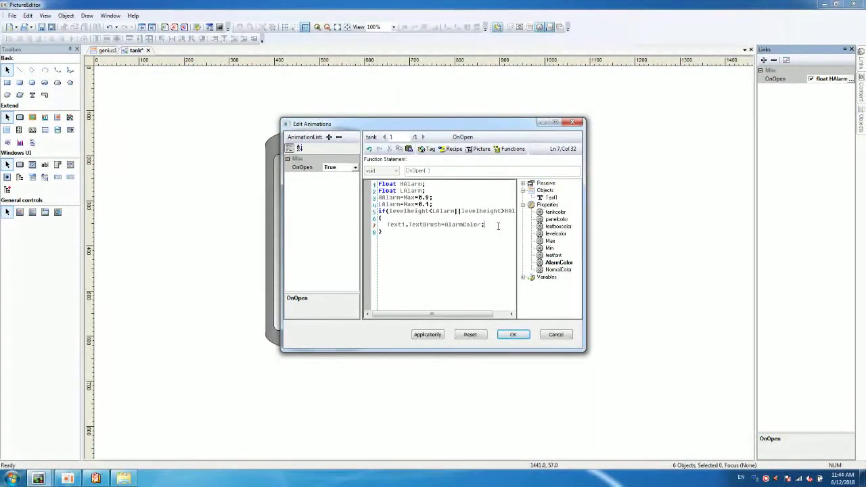
Step: Add an else branch with an empty brace block below the if block
{"action": "left_click", "coordinate": [391, 236]}
{"action": "key", "text": "Return"}
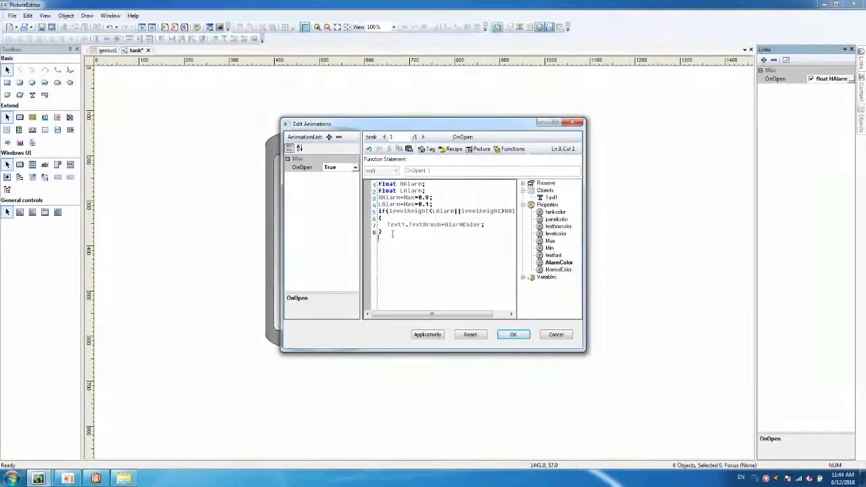
{"action": "type", "text": "else"}
{"action": "key", "text": "Return"}
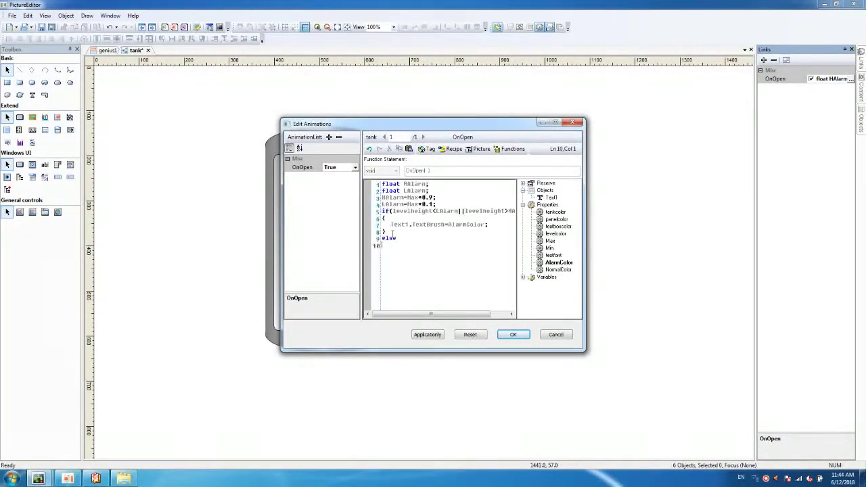
{"action": "type", "text": "{"}
{"action": "key", "text": "Return"}
{"action": "key", "text": "Return"}
Step: Enter Text1.TextBrush=NormalColor; inside the else block, then compile and accept the OnOpen script
{"action": "type", "text": "Text1."}
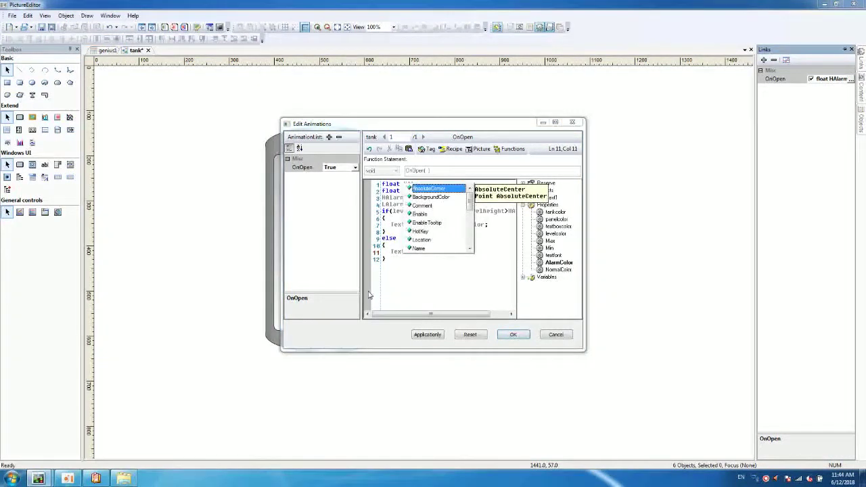
{"action": "type", "text": "Text"}
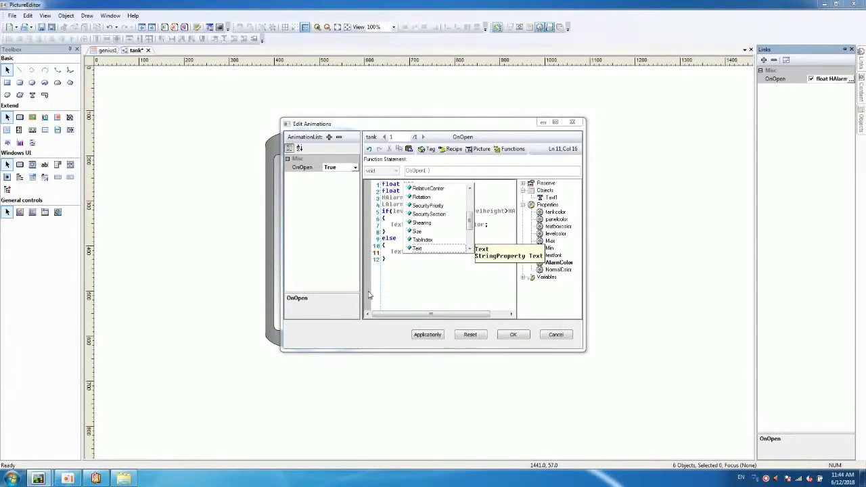
{"action": "key", "text": "Down"}
{"action": "key", "text": "Down"}
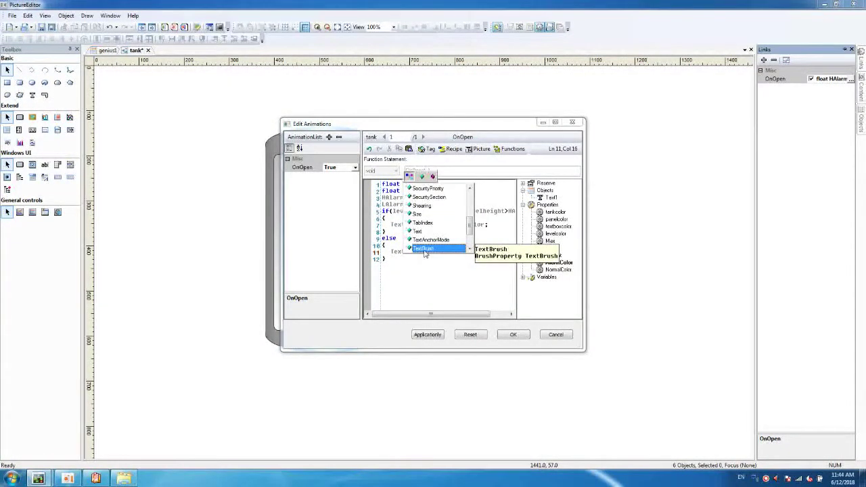
{"action": "double_click", "coordinate": [425, 249]}
{"action": "type", "text": "="}
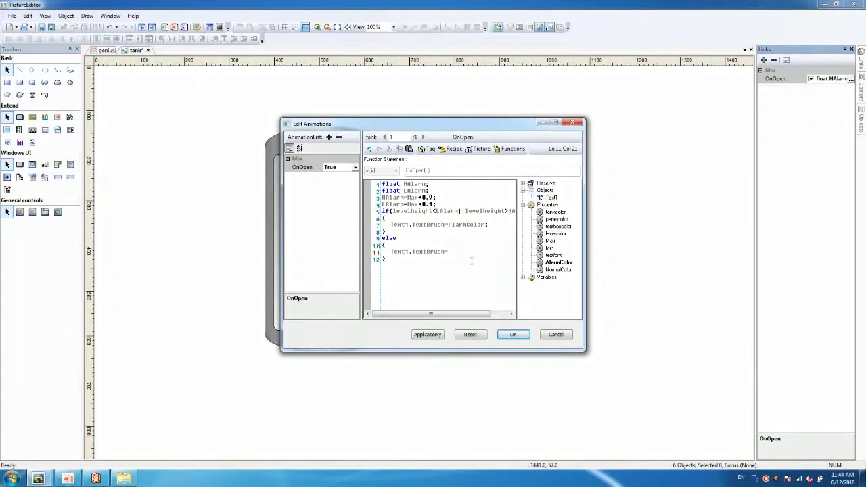
{"action": "double_click", "coordinate": [560, 269]}
{"action": "left_click", "coordinate": [493, 251]}
{"action": "type", "text": ";"}
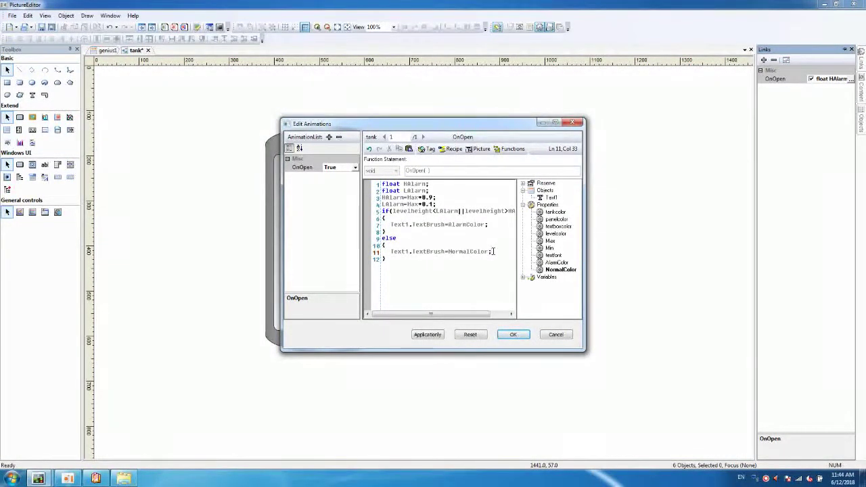
{"action": "left_click", "coordinate": [427, 334]}
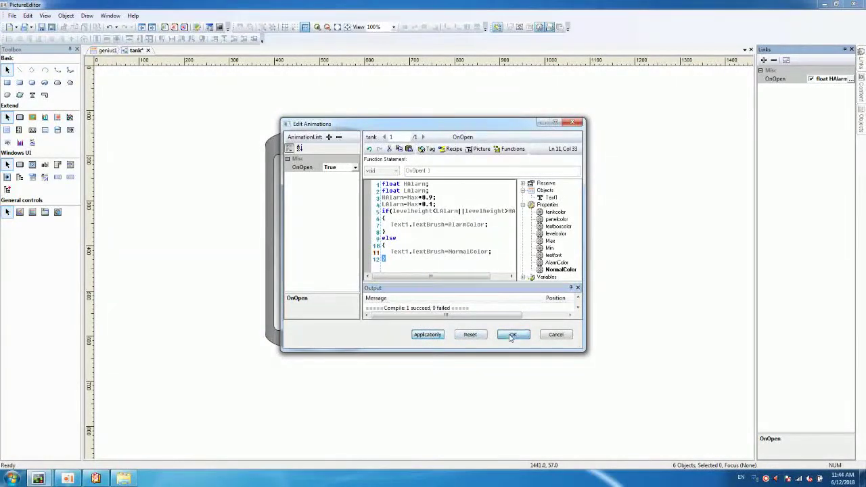
{"action": "left_click", "coordinate": [512, 335]}
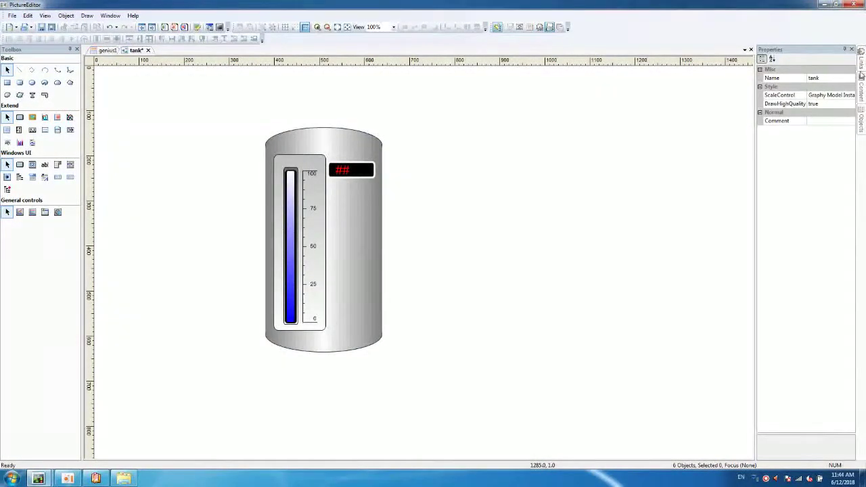
Step: Reopen the tank's OnOpen script and copy all of its code
{"action": "left_click", "coordinate": [862, 68]}
{"action": "left_click", "coordinate": [846, 79]}
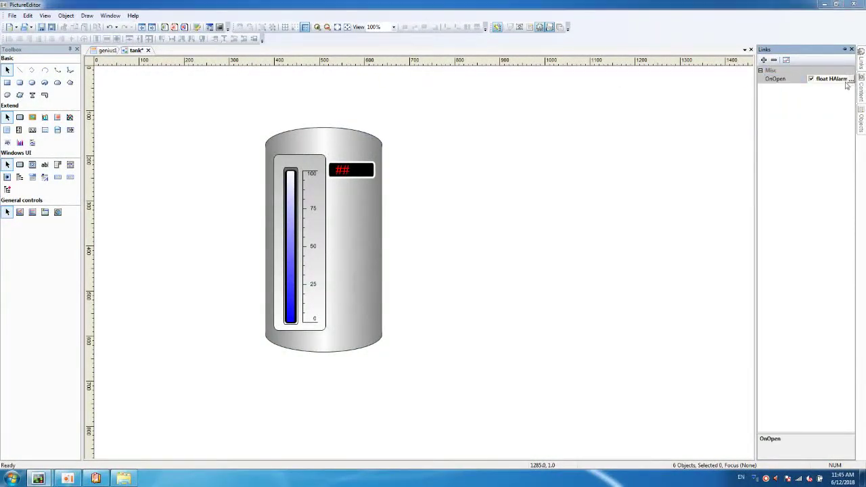
{"action": "left_click", "coordinate": [851, 80]}
{"action": "left_click_drag", "start_coordinate": [385, 259], "coordinate": [383, 184]}
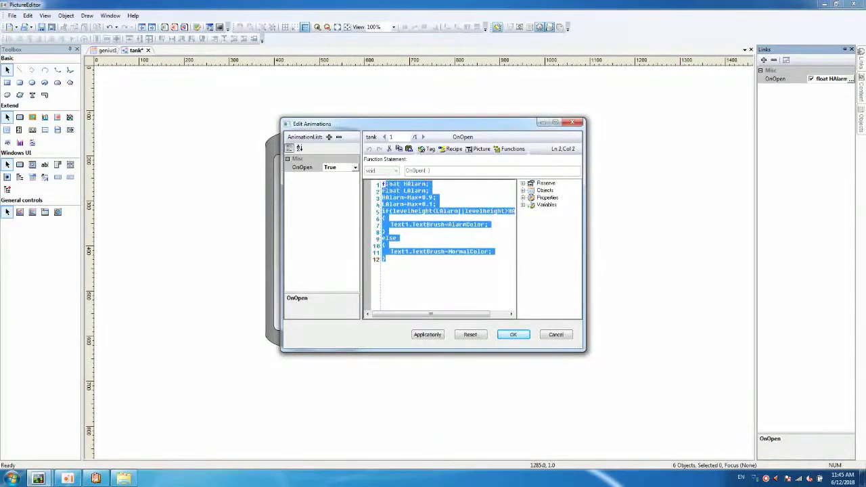
{"action": "right_click", "coordinate": [406, 206]}
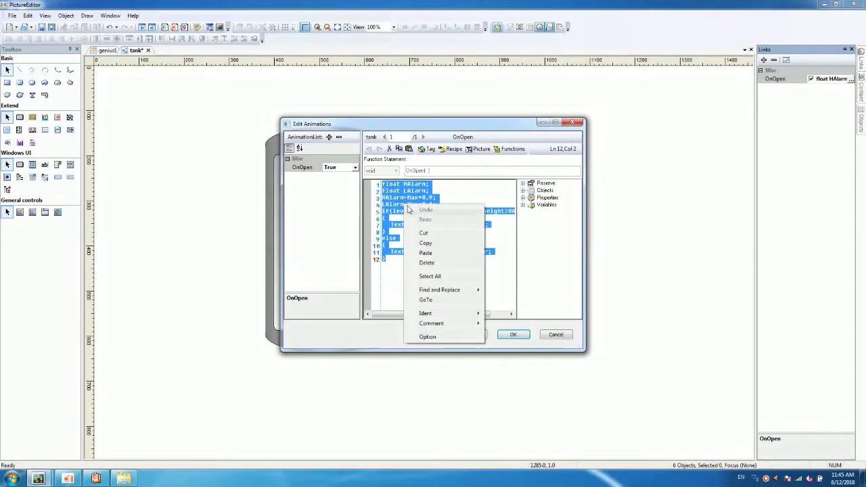
{"action": "left_click", "coordinate": [424, 244]}
Step: Add a WhileOpen script to the tank's animations and paste the copied code into it
{"action": "left_click", "coordinate": [329, 137]}
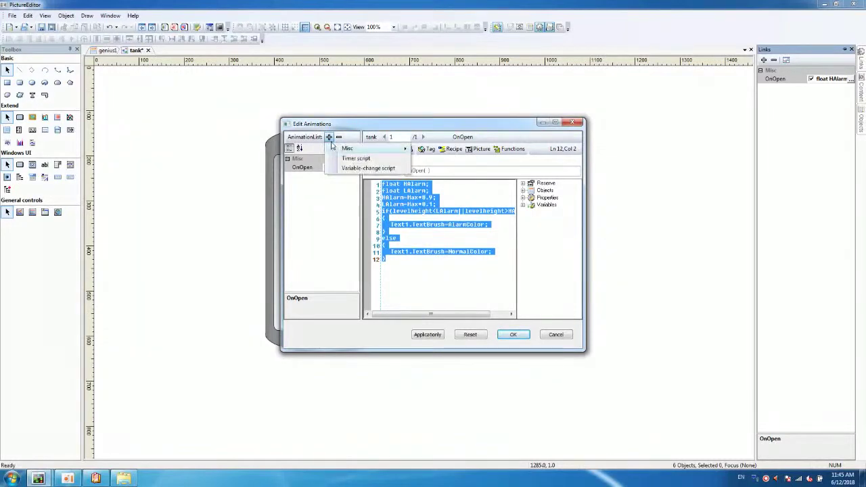
{"action": "mouse_move", "coordinate": [393, 149]}
{"action": "left_click", "coordinate": [437, 167]}
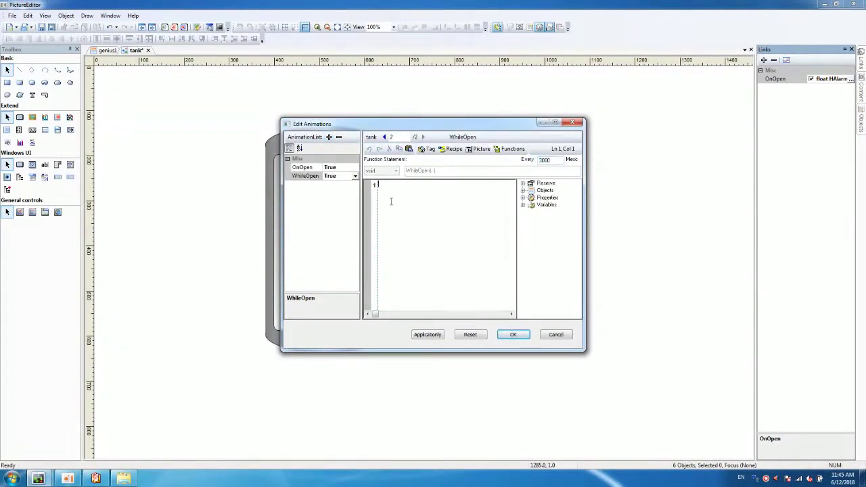
{"action": "right_click", "coordinate": [387, 194]}
{"action": "left_click", "coordinate": [410, 242]}
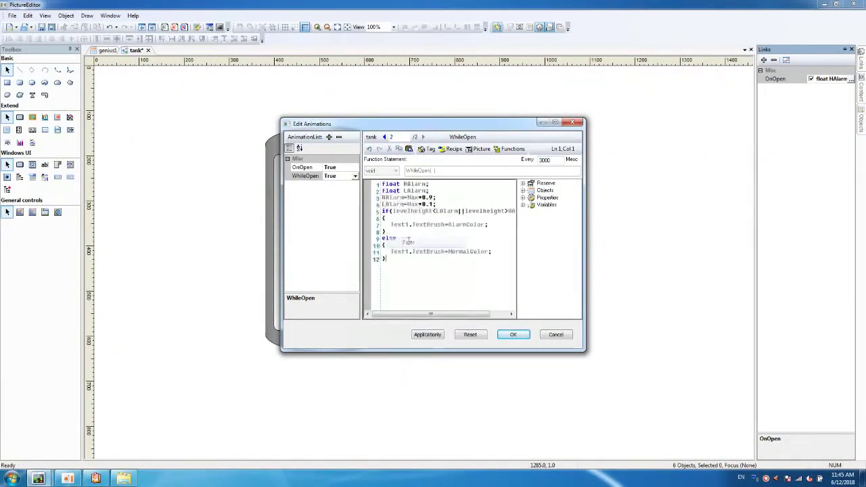
Step: Compile and accept the WhileOpen script, then save the tank model and switch to SCADAMake
{"action": "left_click_drag", "start_coordinate": [399, 274], "coordinate": [373, 178]}
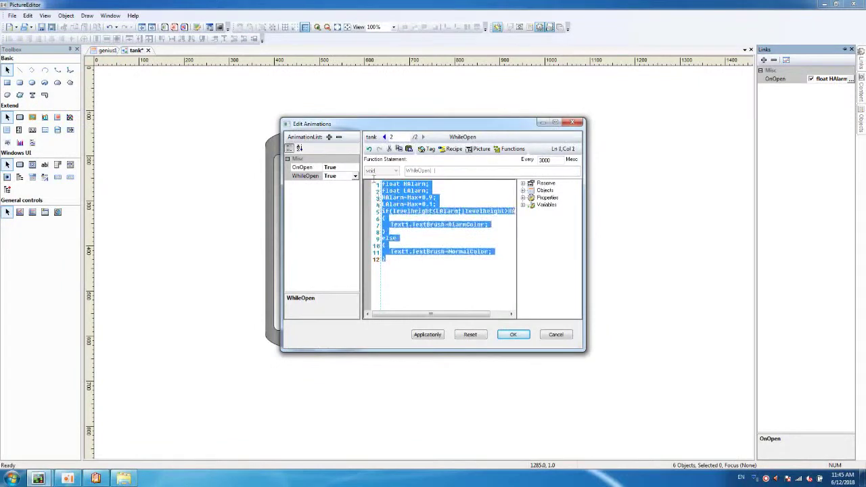
{"action": "left_click", "coordinate": [439, 335]}
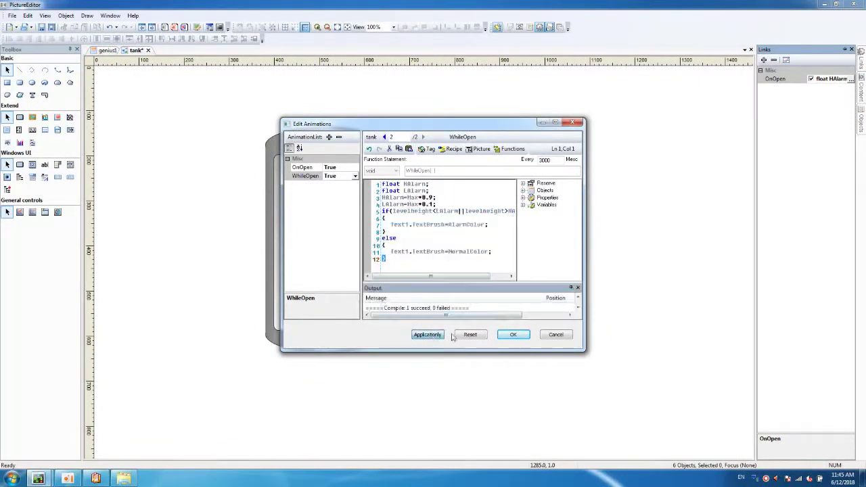
{"action": "left_click", "coordinate": [519, 338]}
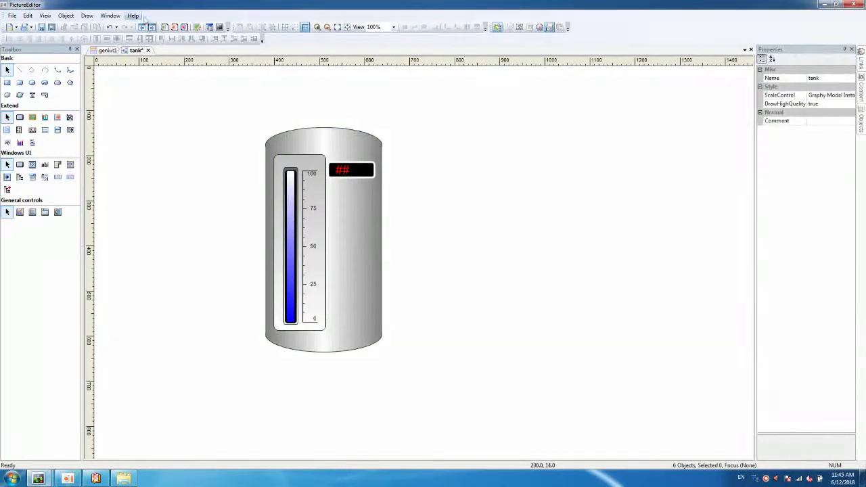
{"action": "left_click", "coordinate": [41, 27]}
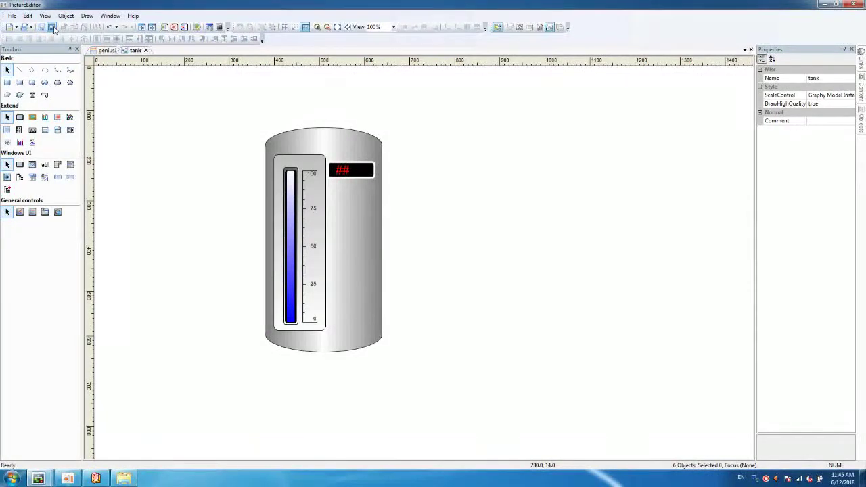
{"action": "left_click", "coordinate": [219, 27]}
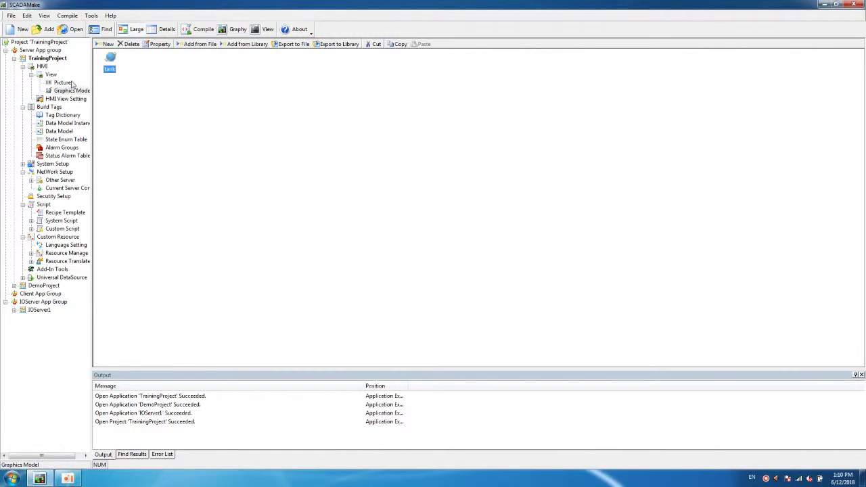
Step: Create a new picture named MonitorPicture in TrainingProject with the default size and style
{"action": "left_click", "coordinate": [65, 83]}
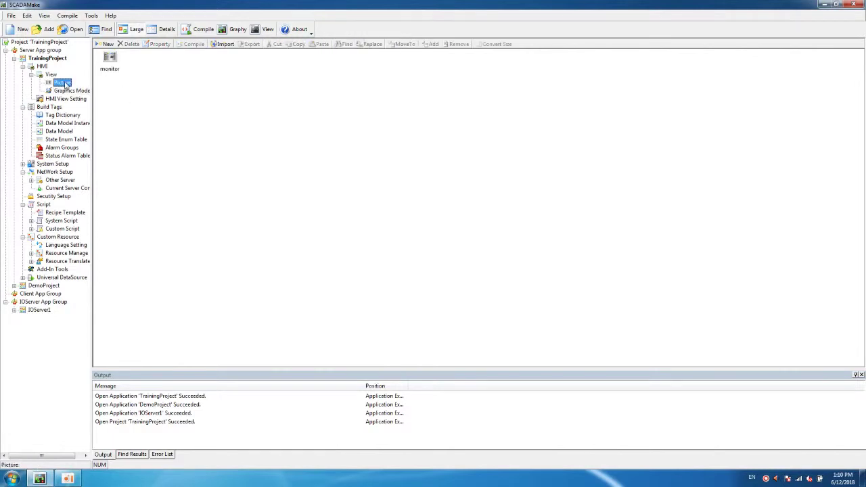
{"action": "left_click", "coordinate": [105, 44]}
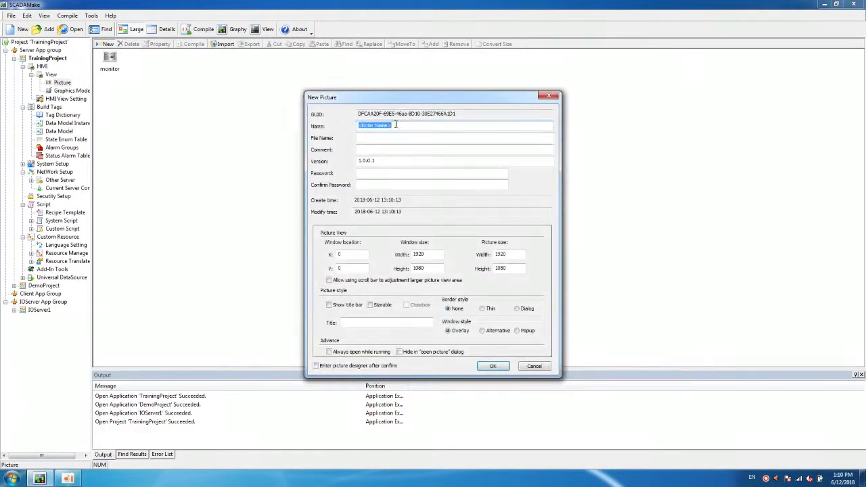
{"action": "type", "text": "MonitorPicture"}
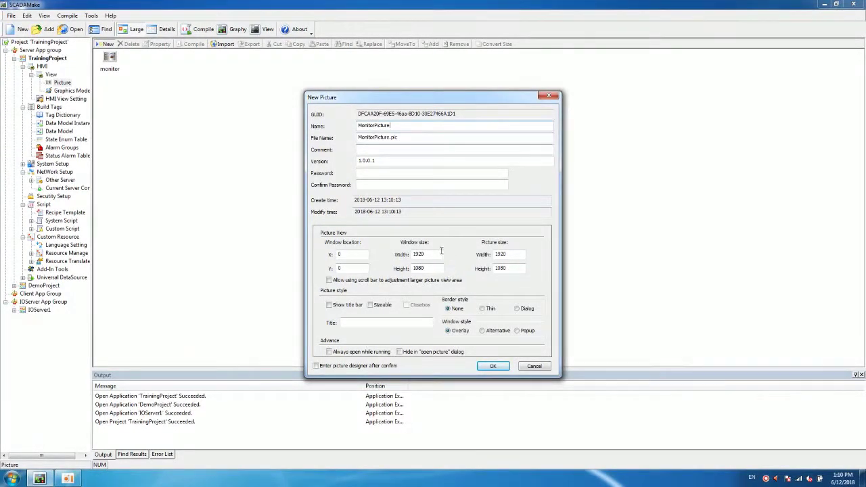
{"action": "left_click", "coordinate": [493, 366]}
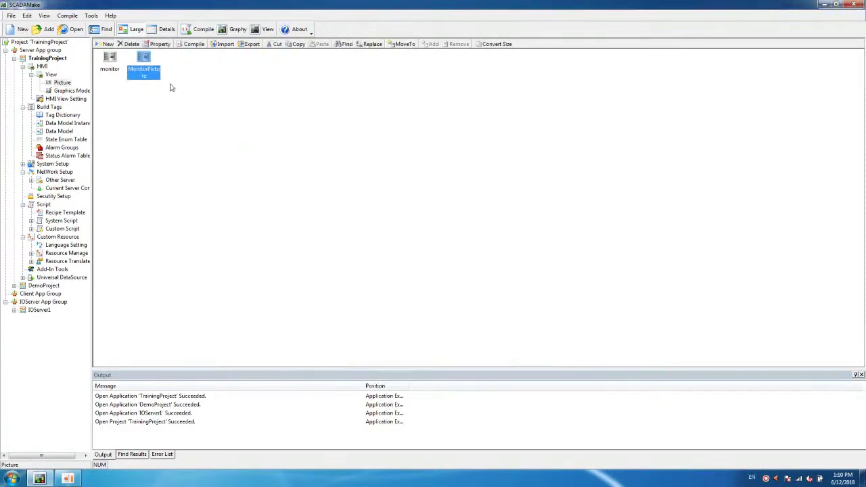
Step: Open MonitorPicture for editing, insert the tank graphic model and resize it to about 240 x 386
{"action": "double_click", "coordinate": [146, 61]}
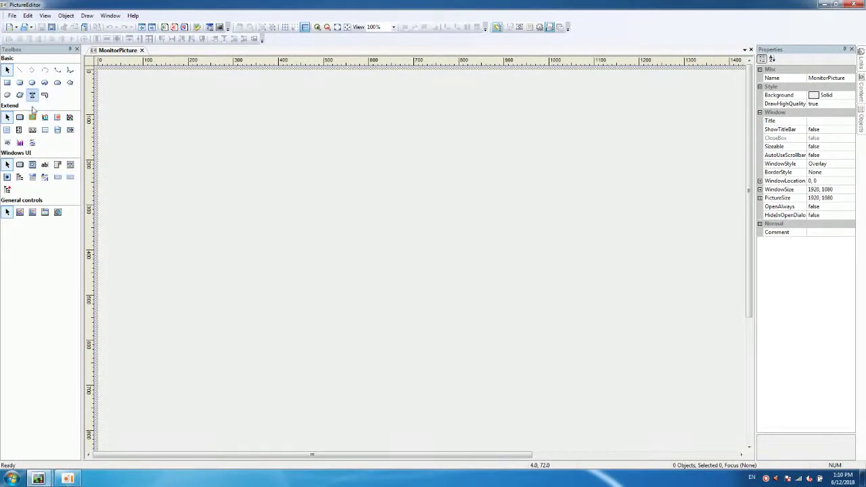
{"action": "left_click", "coordinate": [183, 27]}
{"action": "left_click", "coordinate": [348, 188]}
{"action": "left_click", "coordinate": [494, 311]}
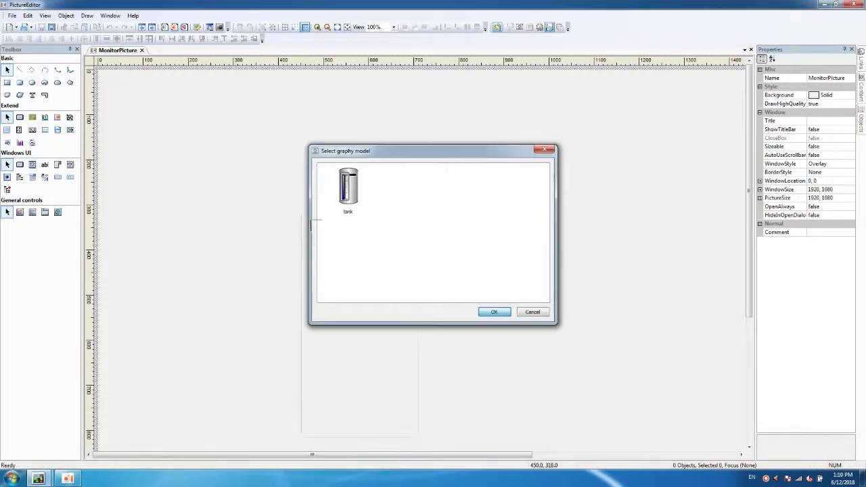
{"action": "left_click", "coordinate": [245, 140]}
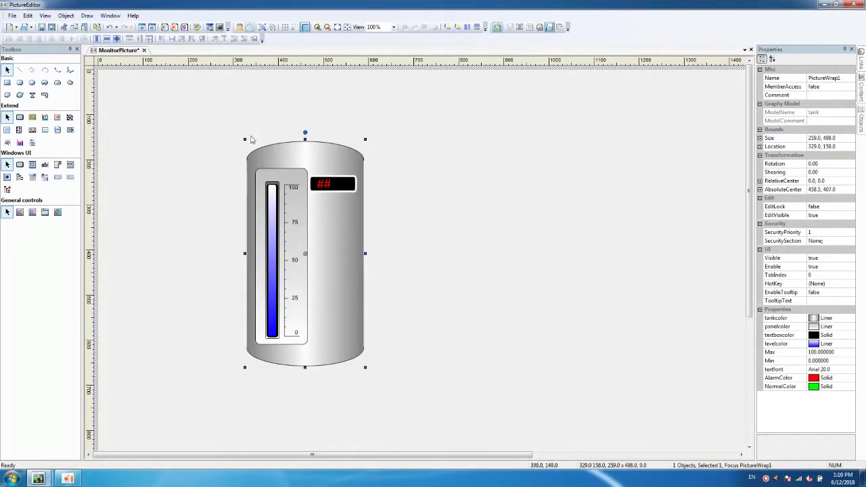
{"action": "left_click_drag", "start_coordinate": [245, 139], "coordinate": [251, 189]}
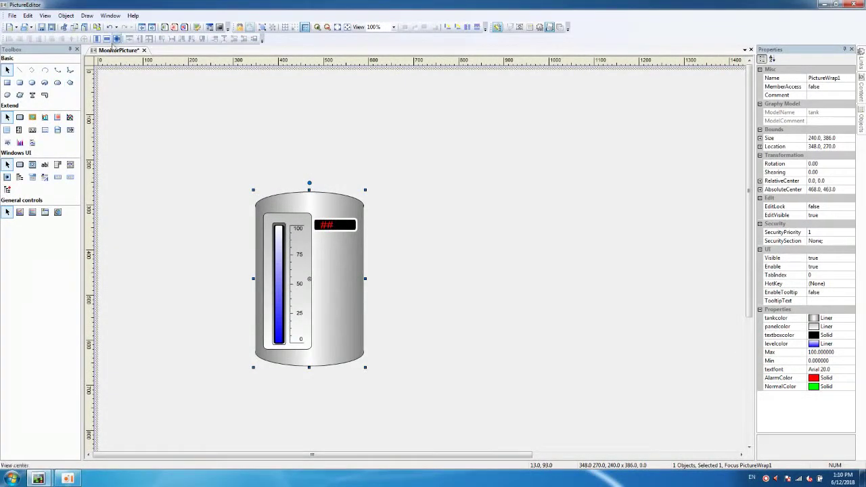
Step: Insert a second tank graphic model to the right of the first and shrink it to about 227 x 292
{"action": "left_click", "coordinate": [174, 27]}
{"action": "left_click", "coordinate": [350, 191]}
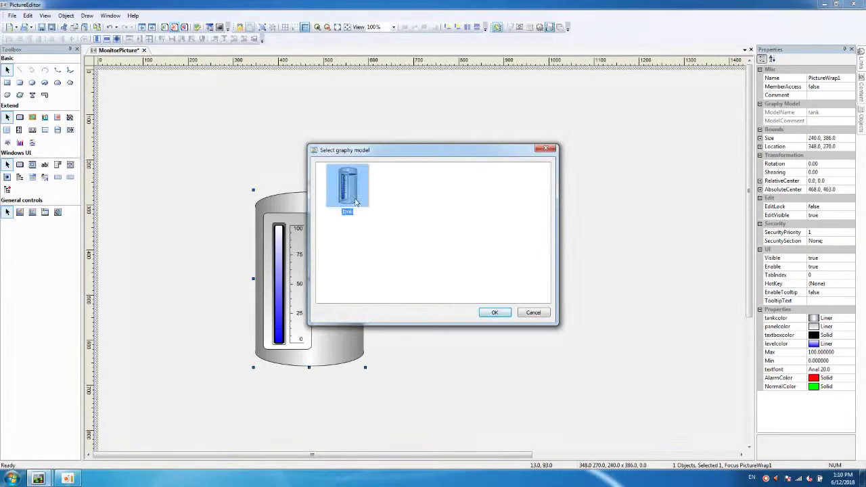
{"action": "left_click", "coordinate": [495, 312]}
{"action": "left_click", "coordinate": [502, 129]}
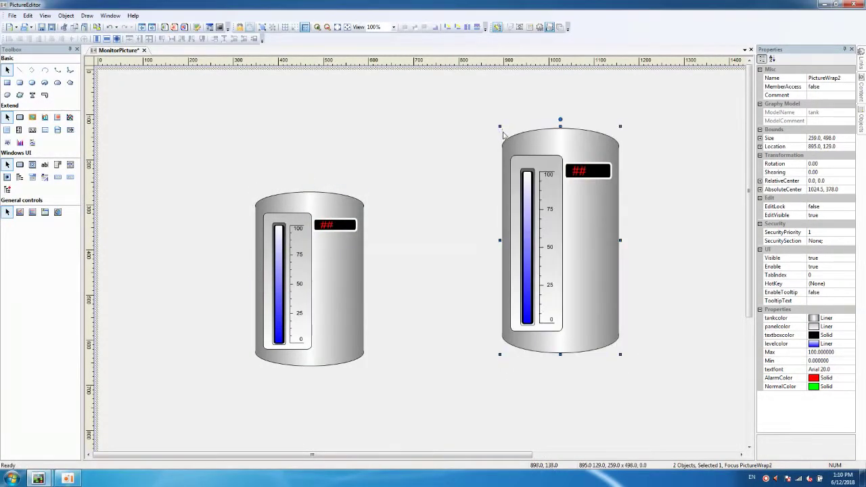
{"action": "left_click_drag", "start_coordinate": [499, 125], "coordinate": [515, 221]}
Step: Move the larger tank to about 427, 346 and the smaller tank higher, to about 936, 150
{"action": "left_click_drag", "start_coordinate": [315, 255], "coordinate": [318, 245]}
{"action": "left_click", "coordinate": [327, 190]}
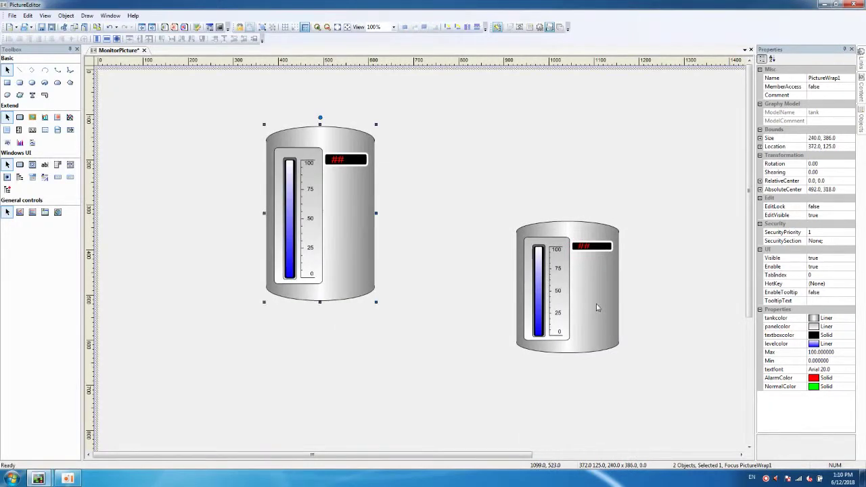
{"action": "left_click_drag", "start_coordinate": [327, 203], "coordinate": [352, 304]}
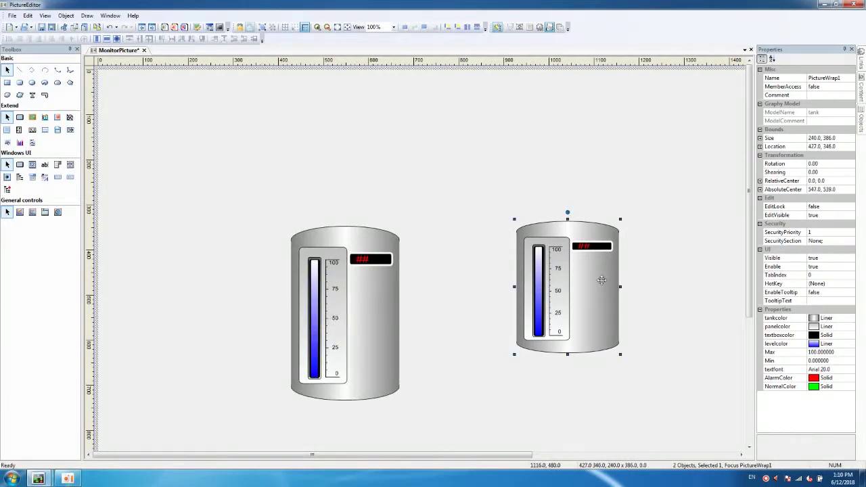
{"action": "left_click_drag", "start_coordinate": [582, 291], "coordinate": [585, 207]}
Step: Draw a pipe about 538 x 291 from the larger tank's top, up and across, then down into the smaller tank's top
{"action": "left_click", "coordinate": [45, 94]}
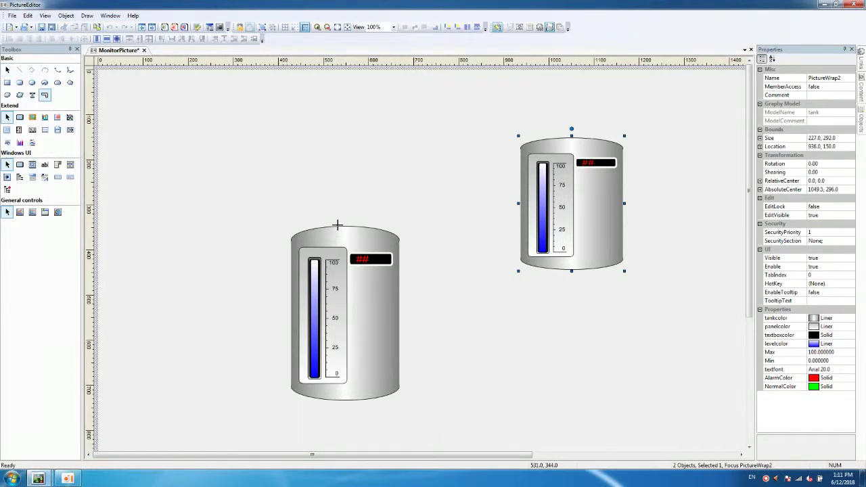
{"action": "mouse_move", "coordinate": [338, 225]}
{"action": "left_mouse_down"}
{"action": "mouse_move", "coordinate": [337, 95]}
{"action": "mouse_move", "coordinate": [580, 94]}
{"action": "left_mouse_up"}
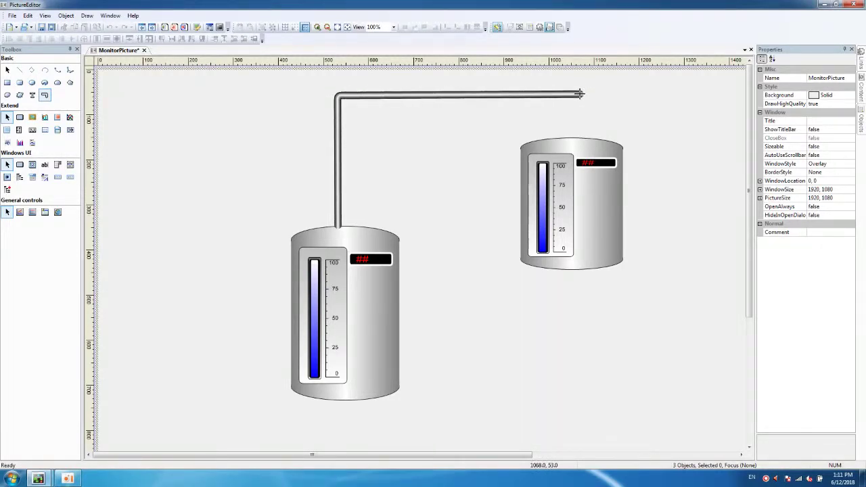
{"action": "left_click_drag", "start_coordinate": [580, 95], "coordinate": [579, 137]}
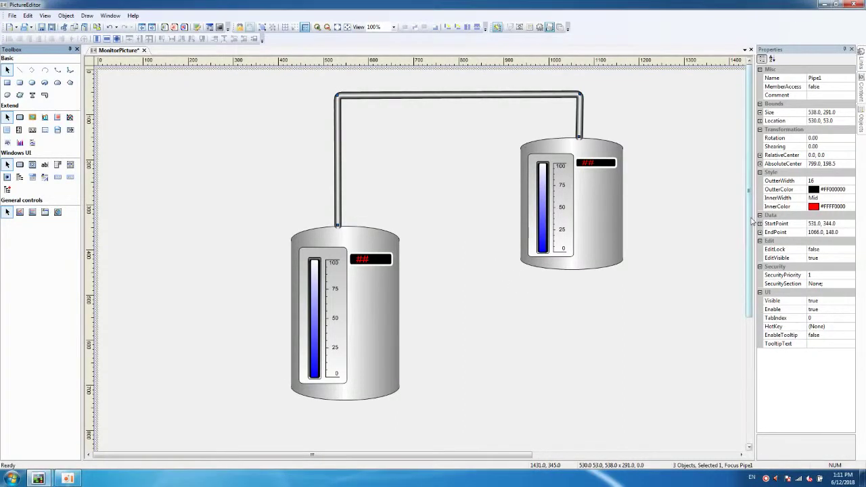
{"action": "scroll", "coordinate": [746, 212], "scroll_direction": "down", "scroll_amount": 1}
{"action": "scroll", "coordinate": [747, 212], "scroll_direction": "up", "scroll_amount": 1}
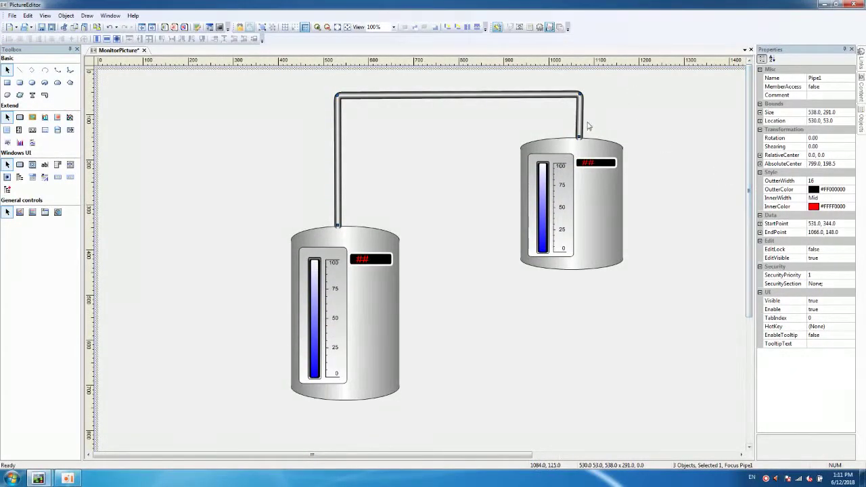
{"action": "left_click_drag", "start_coordinate": [580, 137], "coordinate": [581, 138]}
Step: Bring both tanks in front of the connecting pipe
{"action": "left_click", "coordinate": [602, 221]}
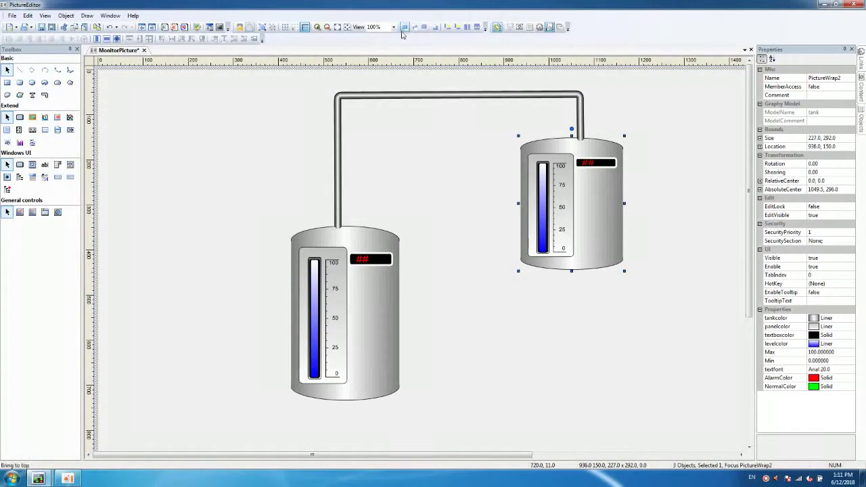
{"action": "left_click", "coordinate": [382, 326]}
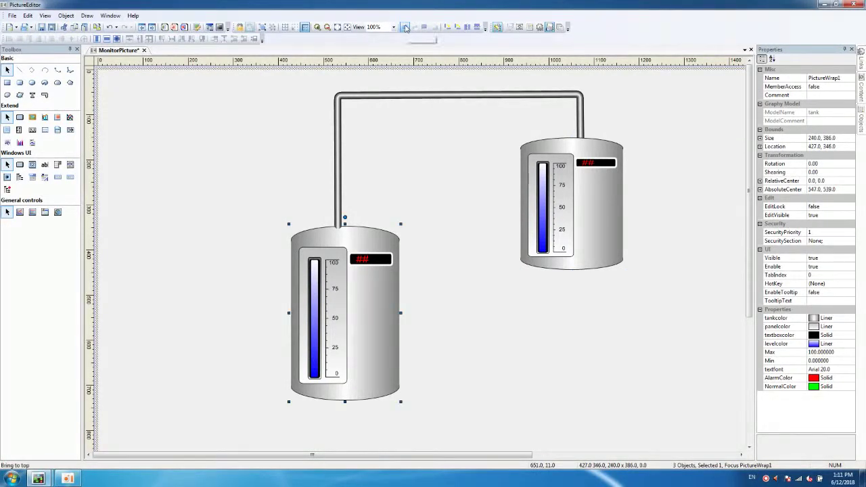
{"action": "left_click_drag", "start_coordinate": [749, 188], "coordinate": [749, 189]}
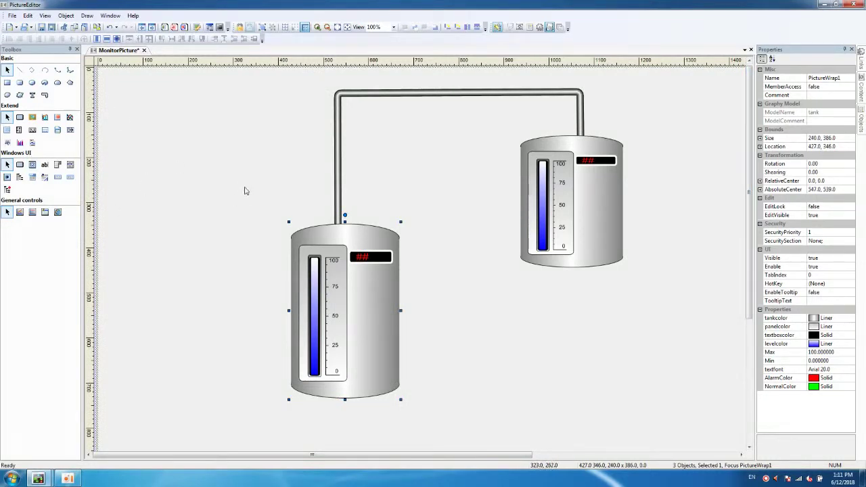
Step: Draw an L-shaped pipe about 550 x 88 from the larger tank's bottom leftward, and one about 358 x 134 from the smaller tank's bottom rightward
{"action": "left_click", "coordinate": [44, 95]}
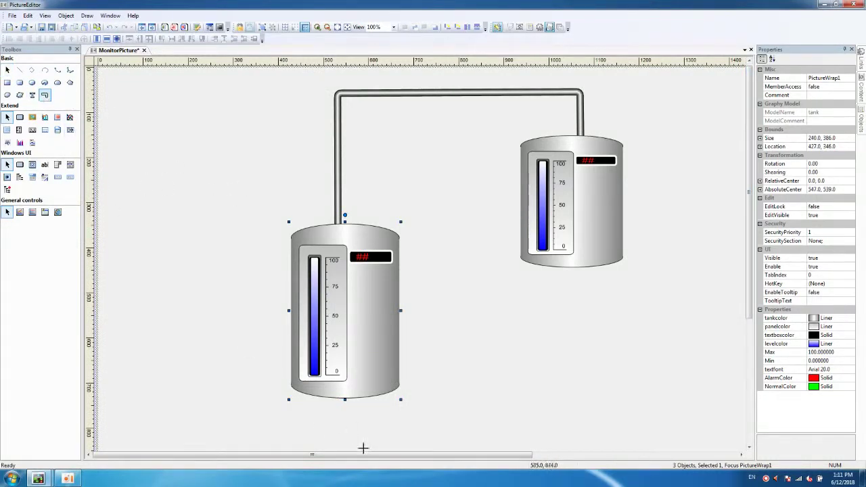
{"action": "mouse_move", "coordinate": [345, 400]}
{"action": "left_mouse_down"}
{"action": "mouse_move", "coordinate": [343, 440]}
{"action": "mouse_move", "coordinate": [95, 439]}
{"action": "left_mouse_up"}
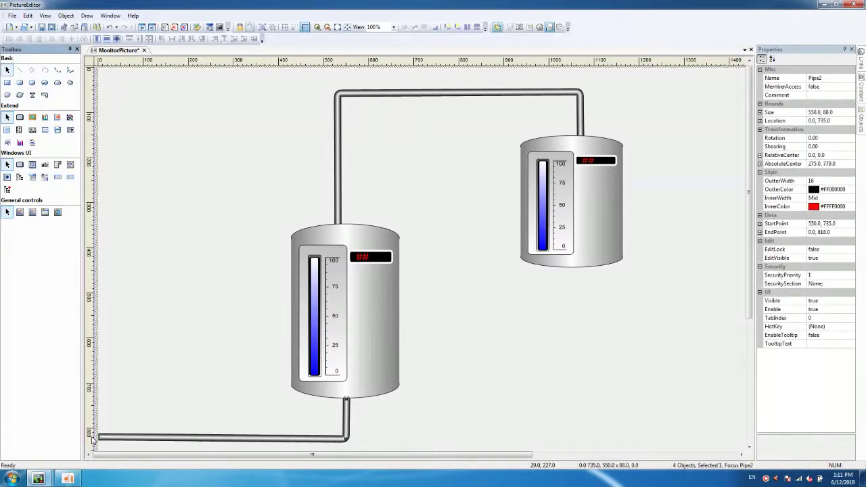
{"action": "left_click", "coordinate": [45, 95]}
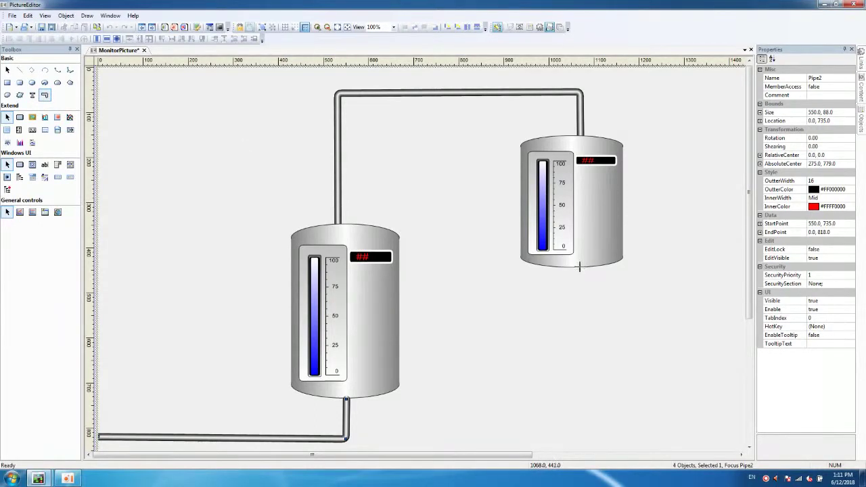
{"action": "mouse_move", "coordinate": [582, 268]}
{"action": "left_mouse_down"}
{"action": "mouse_move", "coordinate": [619, 332]}
{"action": "mouse_move", "coordinate": [580, 329]}
{"action": "mouse_move", "coordinate": [742, 328]}
{"action": "left_mouse_up"}
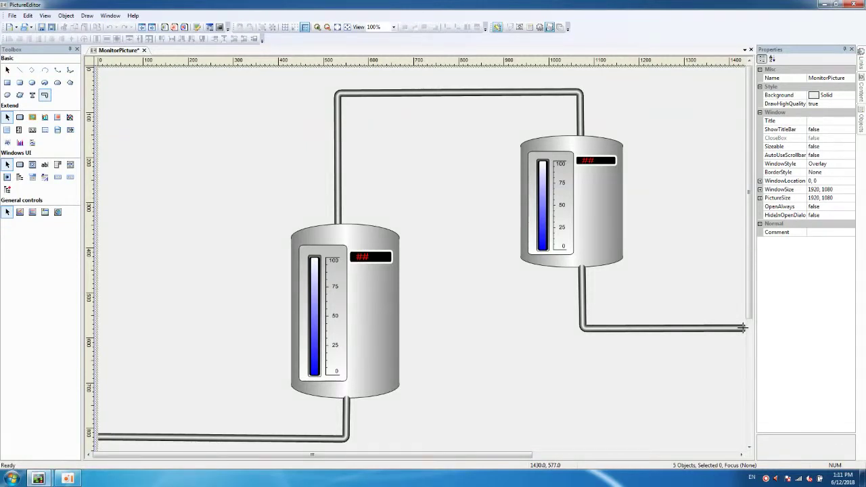
{"action": "left_click_drag", "start_coordinate": [742, 328], "coordinate": [742, 327]}
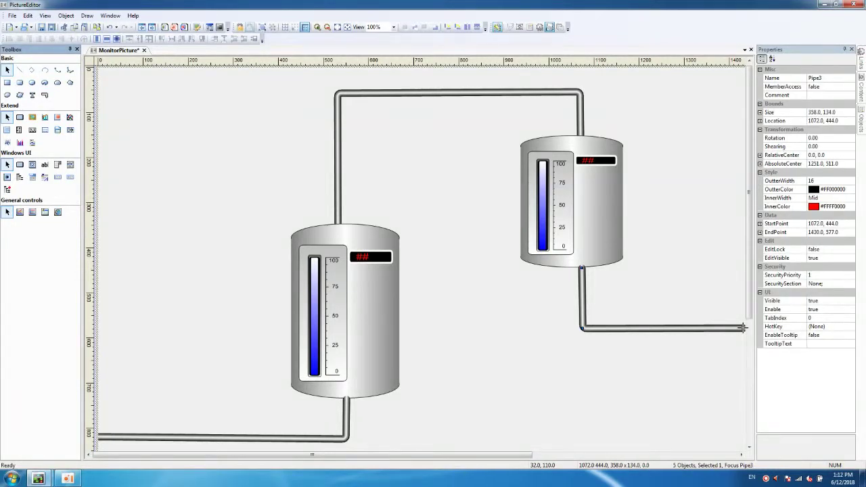
Step: Save MonitorPicture and switch to SCADAMake
{"action": "left_click", "coordinate": [569, 187]}
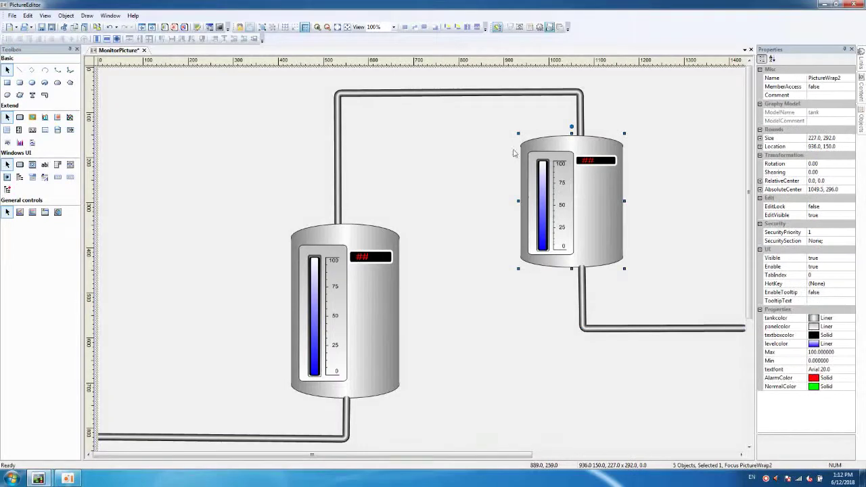
{"action": "left_click", "coordinate": [222, 114]}
{"action": "left_click", "coordinate": [42, 27]}
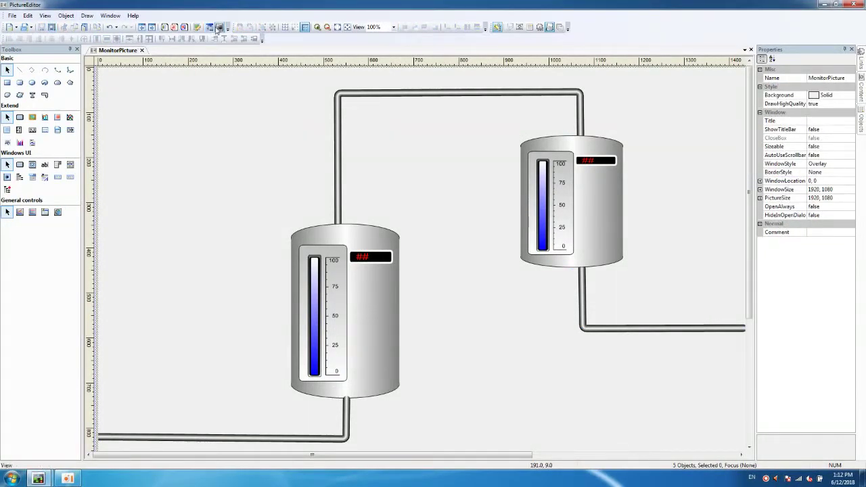
{"action": "left_click", "coordinate": [210, 27]}
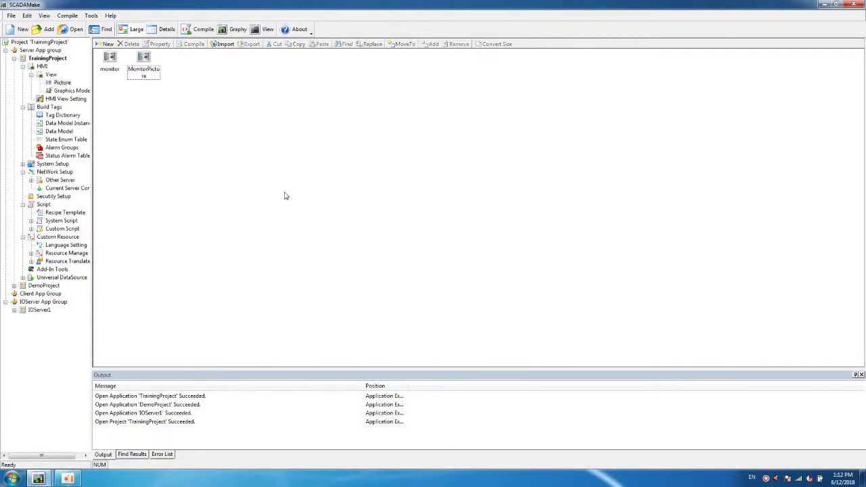